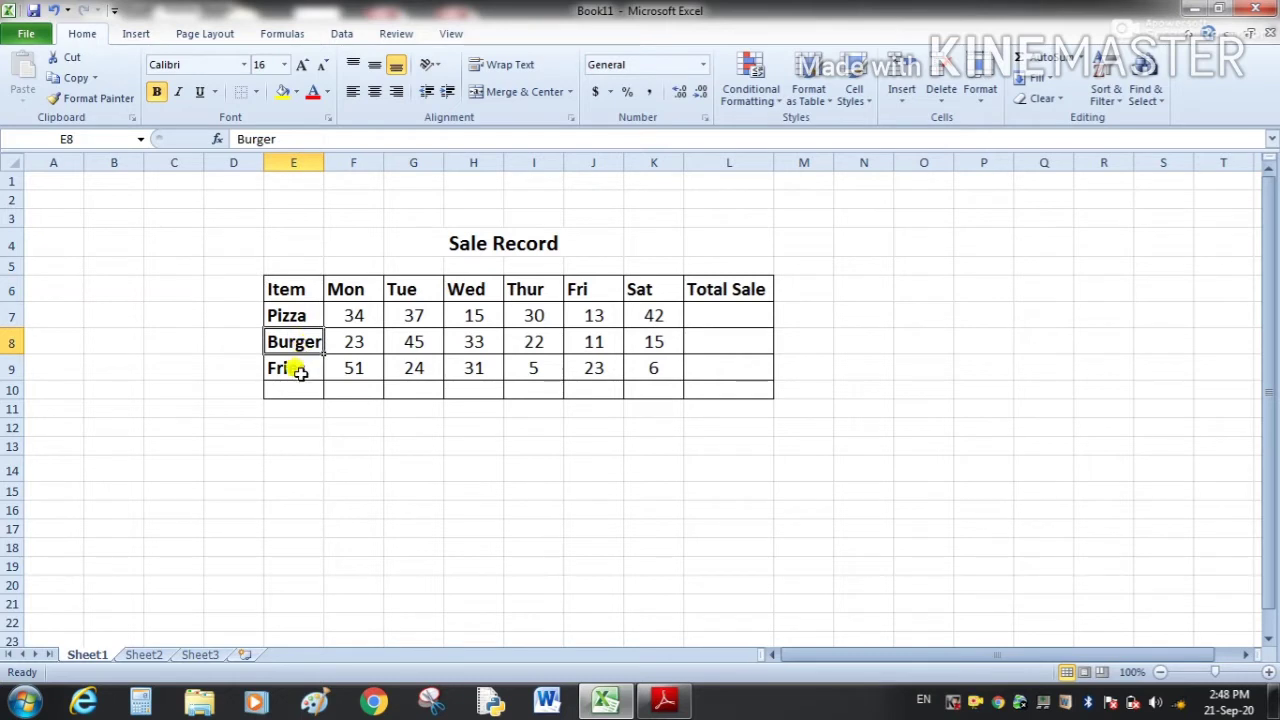
- Examine the Sale Record table's item names, weekday headings, daily sales figures and the empty Total Sale cell for Pizza
left_click(297, 369)
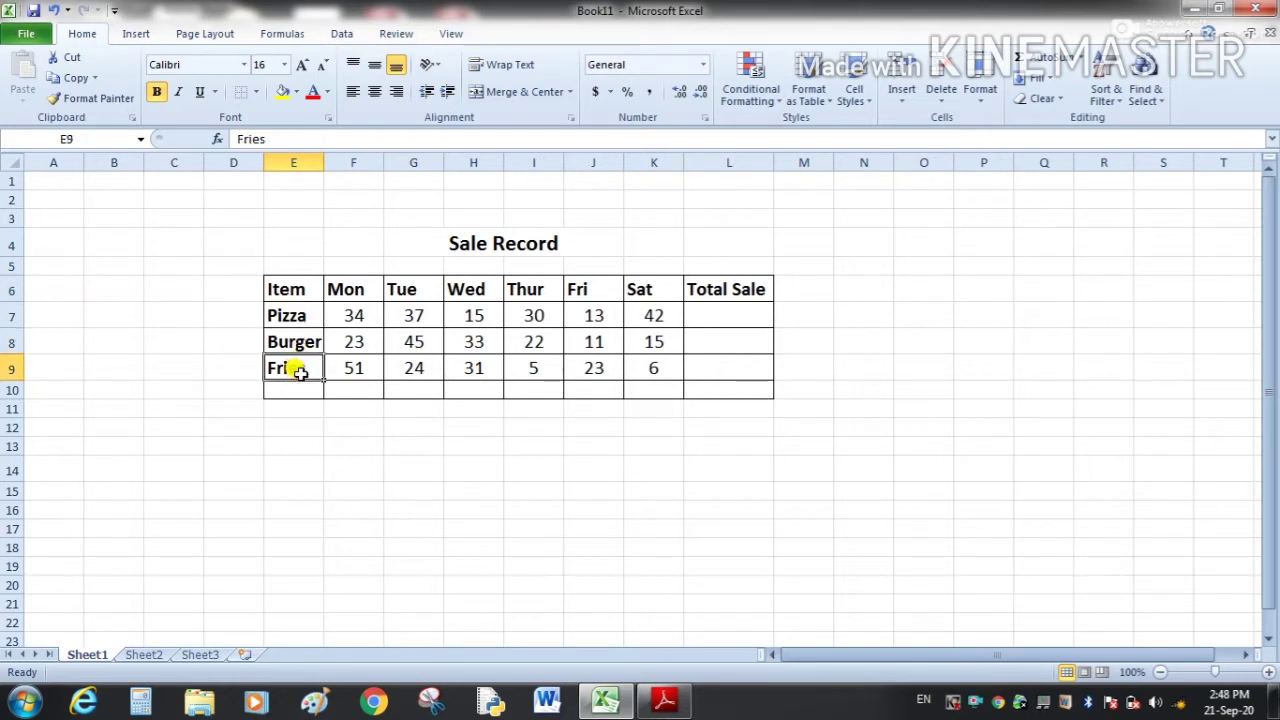
left_click_drag(350, 290, 634, 289)
left_click(340, 316)
left_click_drag(340, 316, 643, 372)
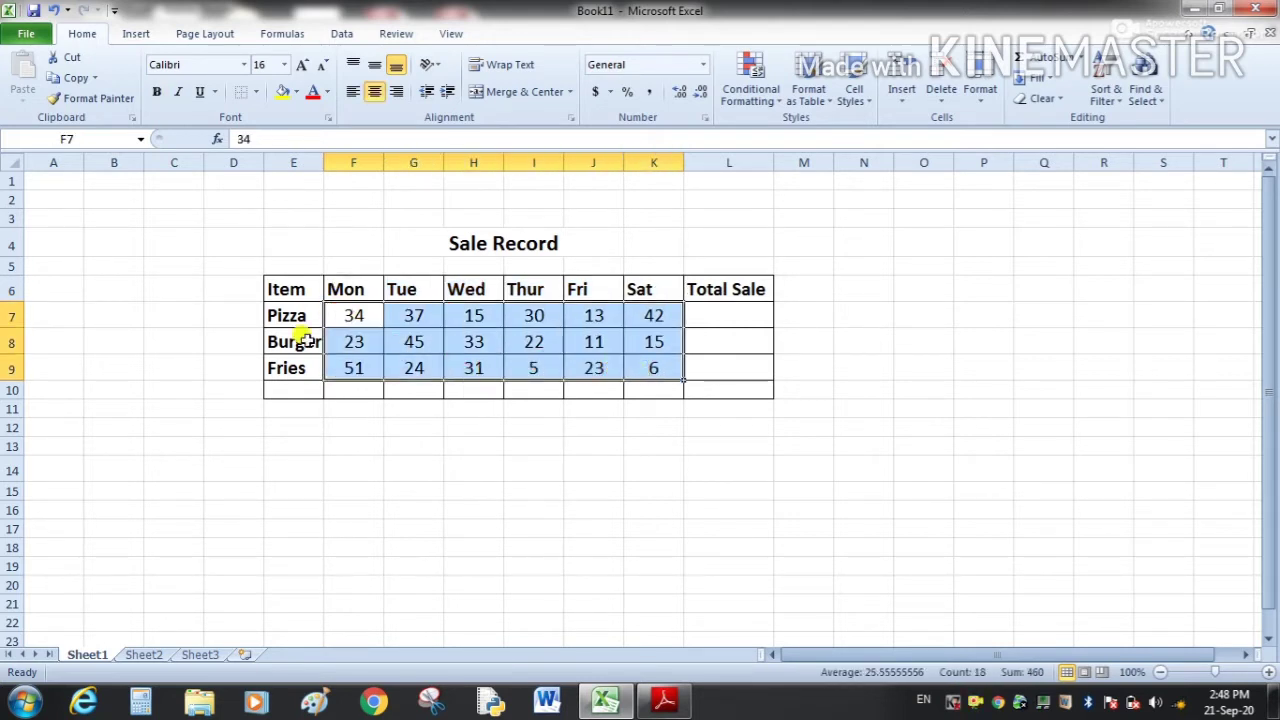
left_click_drag(298, 320, 293, 363)
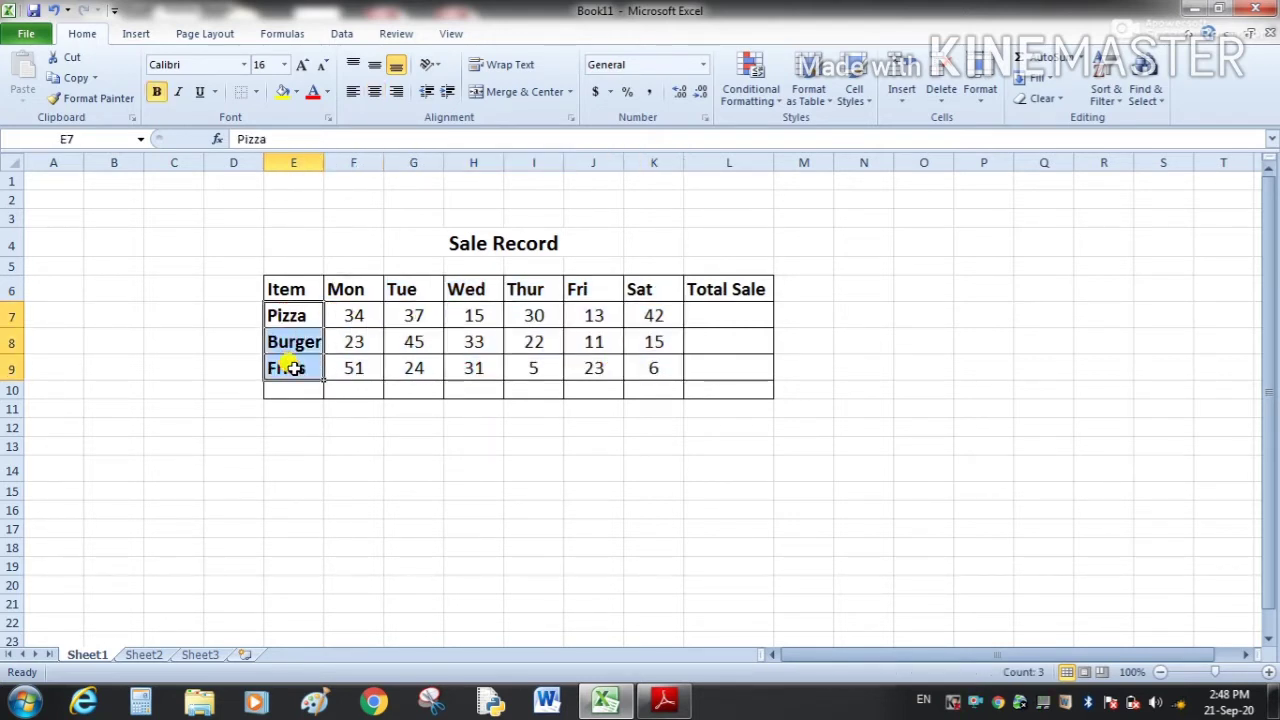
left_click_drag(366, 288, 646, 284)
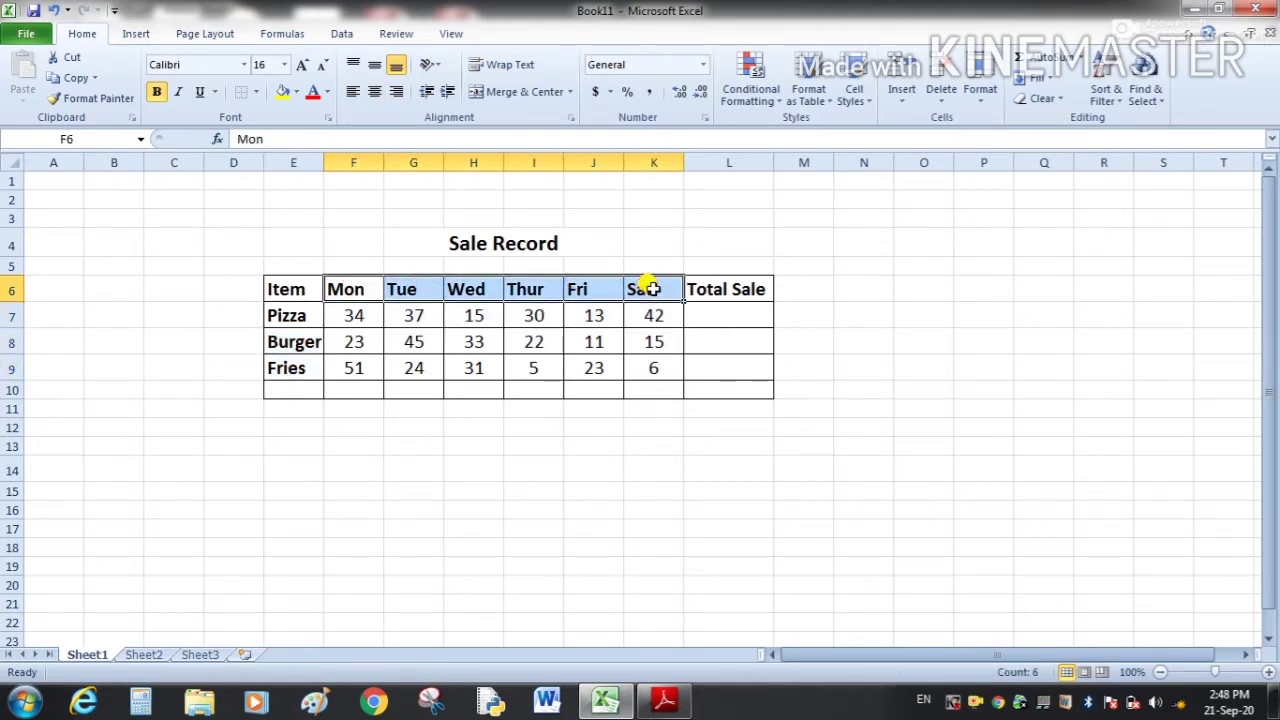
left_click(711, 315)
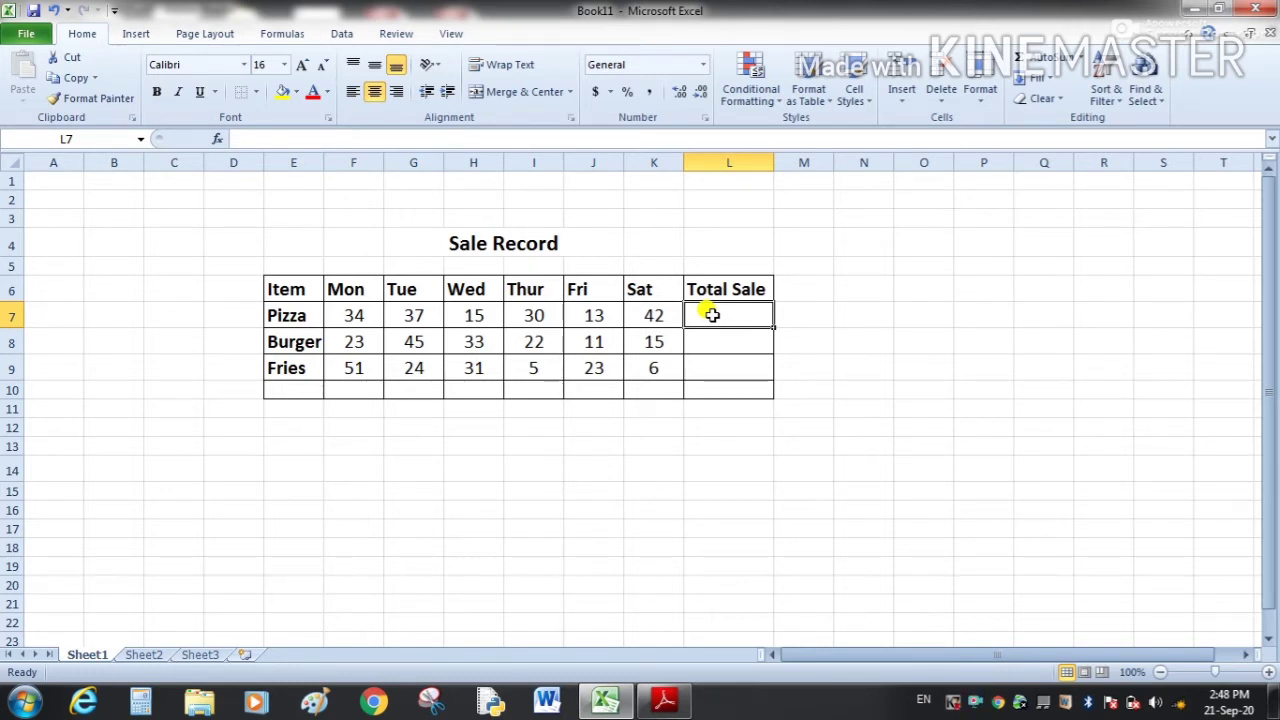
left_click_drag(362, 317, 640, 317)
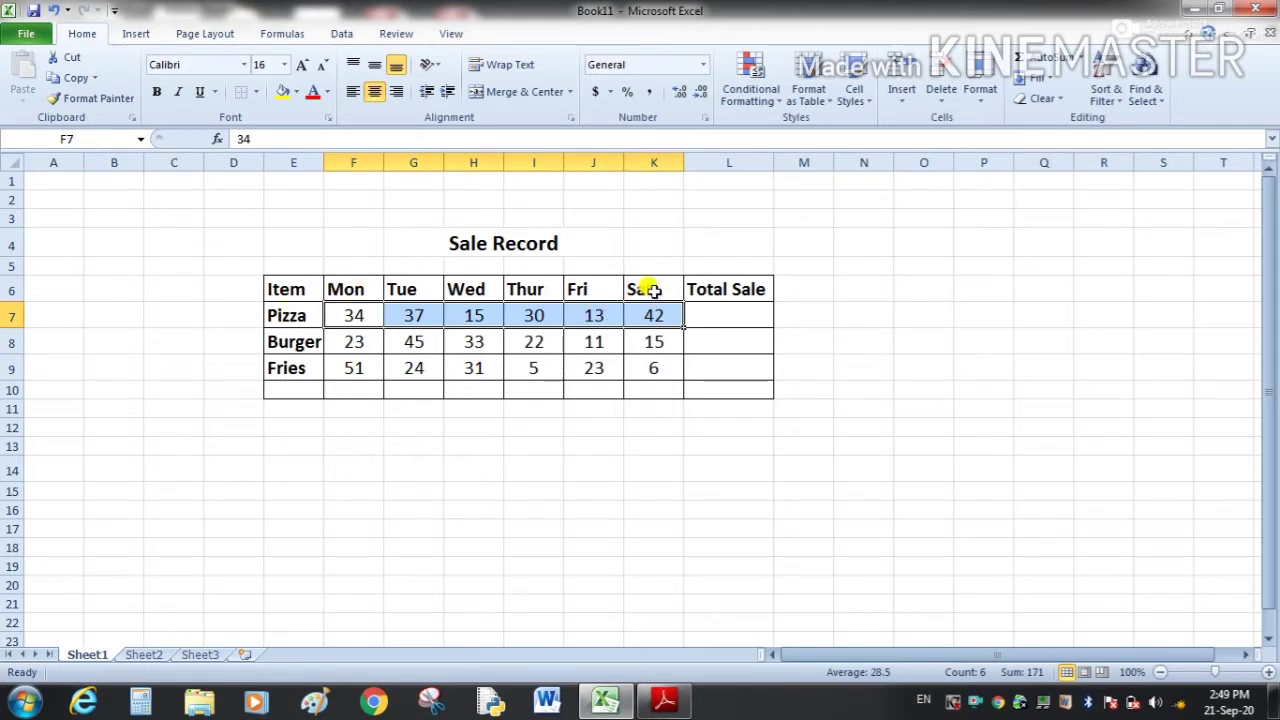
left_click(712, 316)
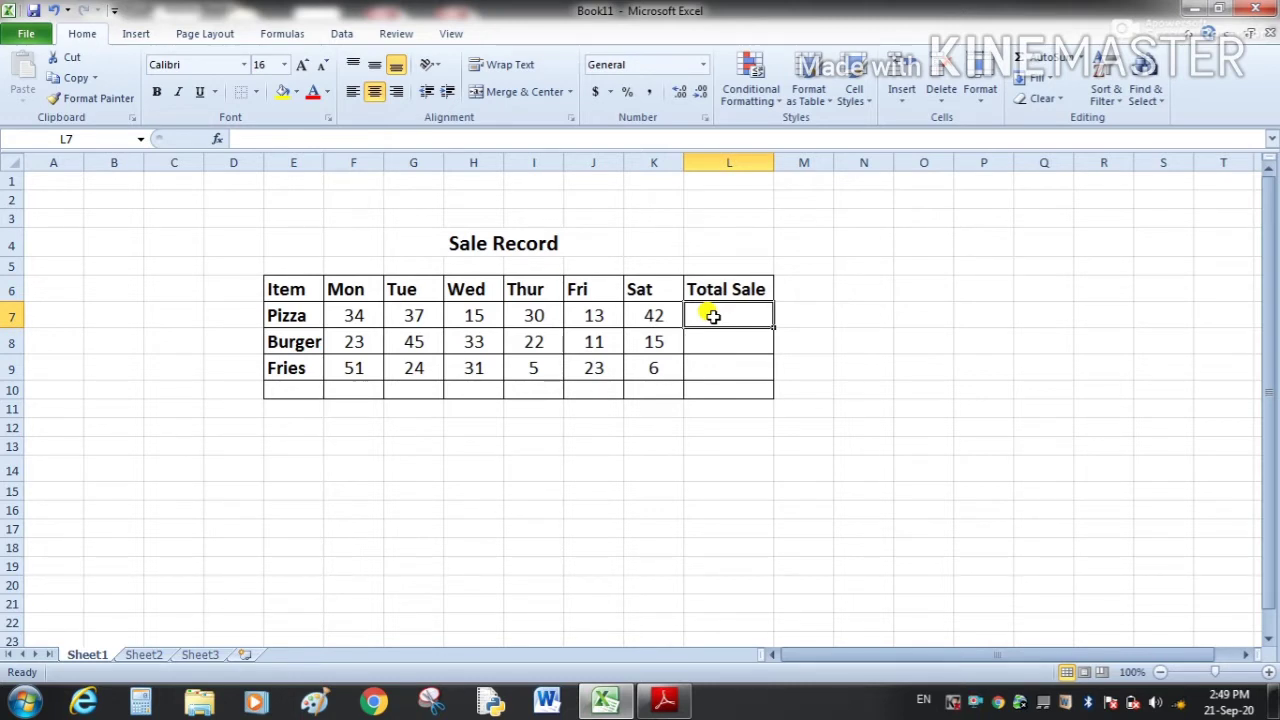
type("=")
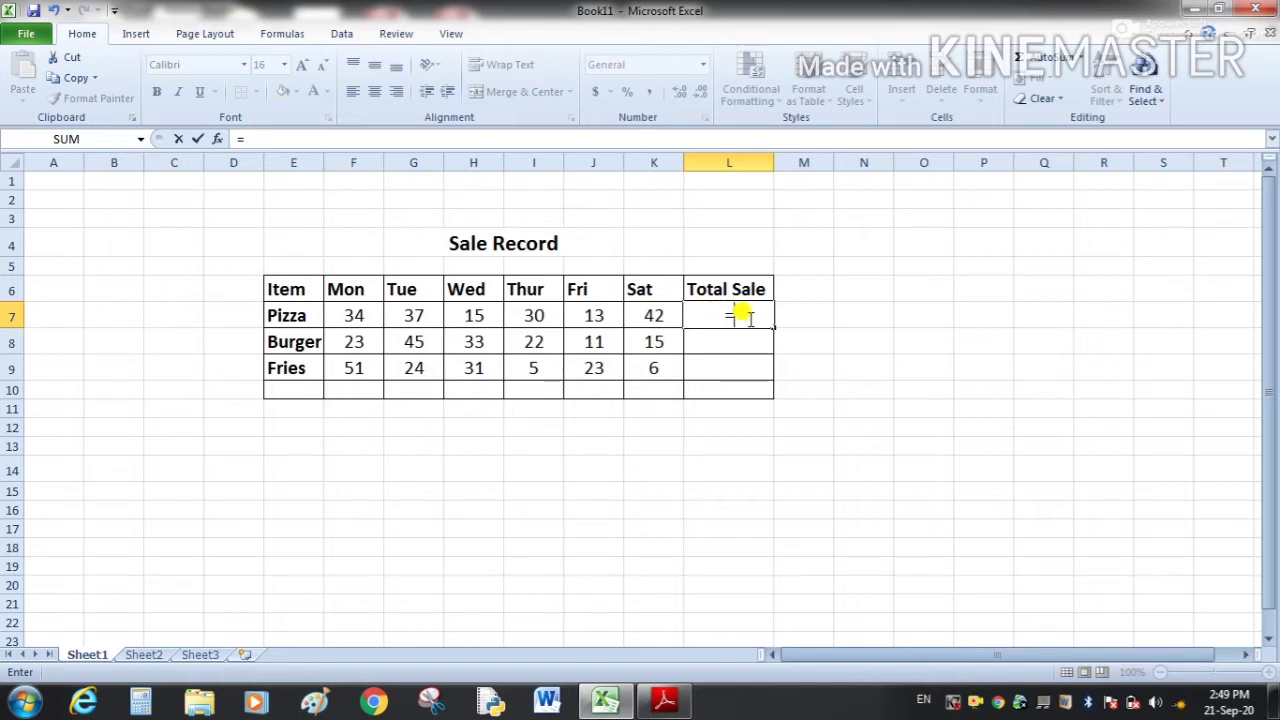
key("BackSpace")
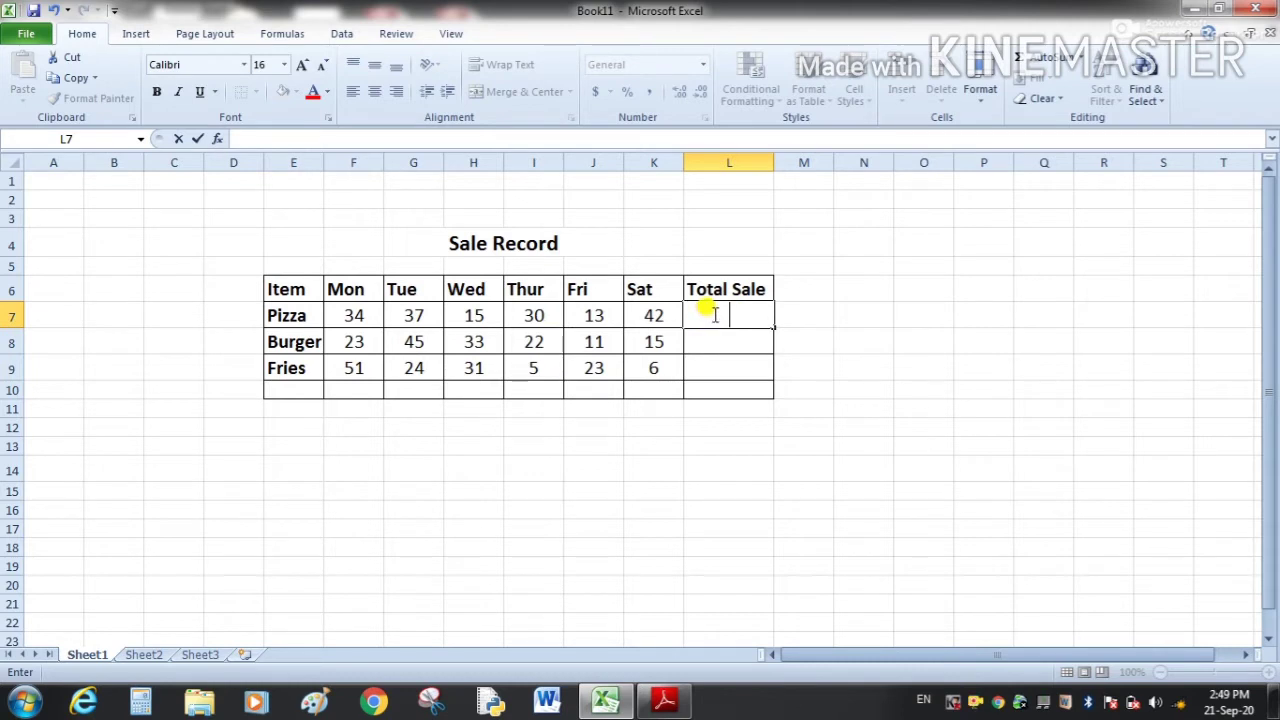
left_click(715, 315)
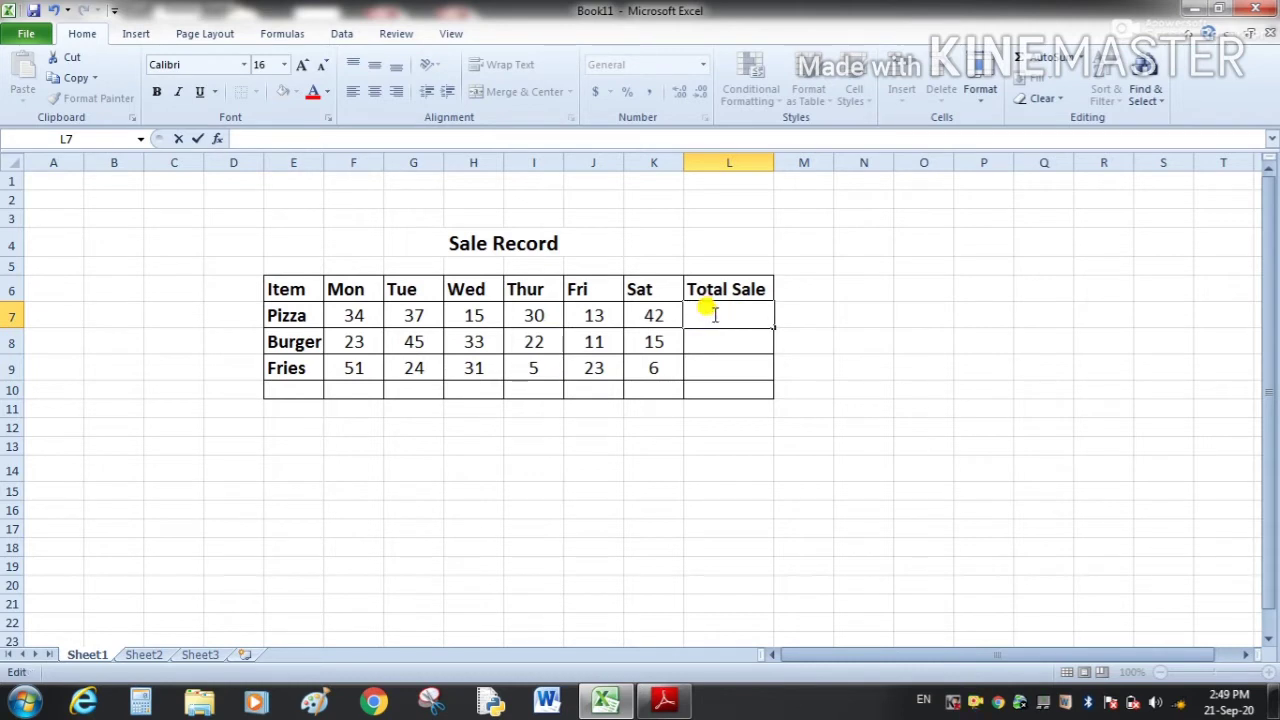
left_click(365, 138)
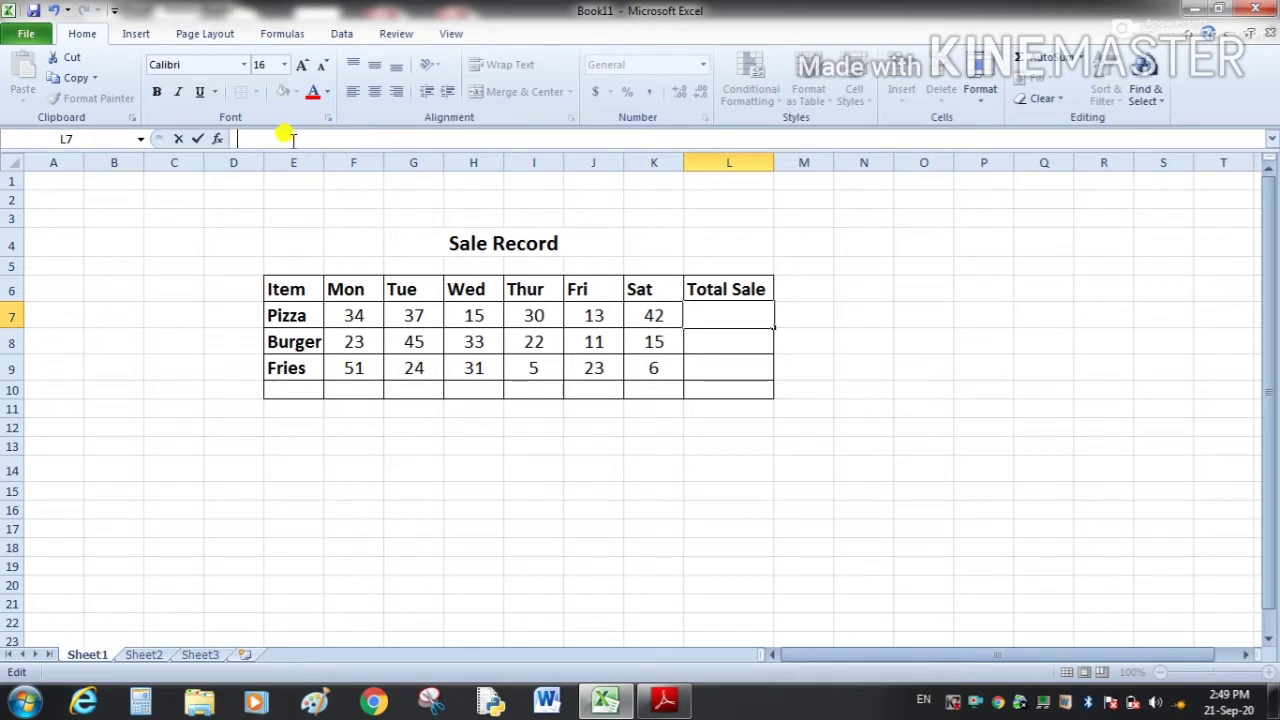
- Enter the formula =F7+G7+H7+I7+J7+K7 in cell L7 to total the Pizza sales from Monday to Saturday
left_click(728, 314)
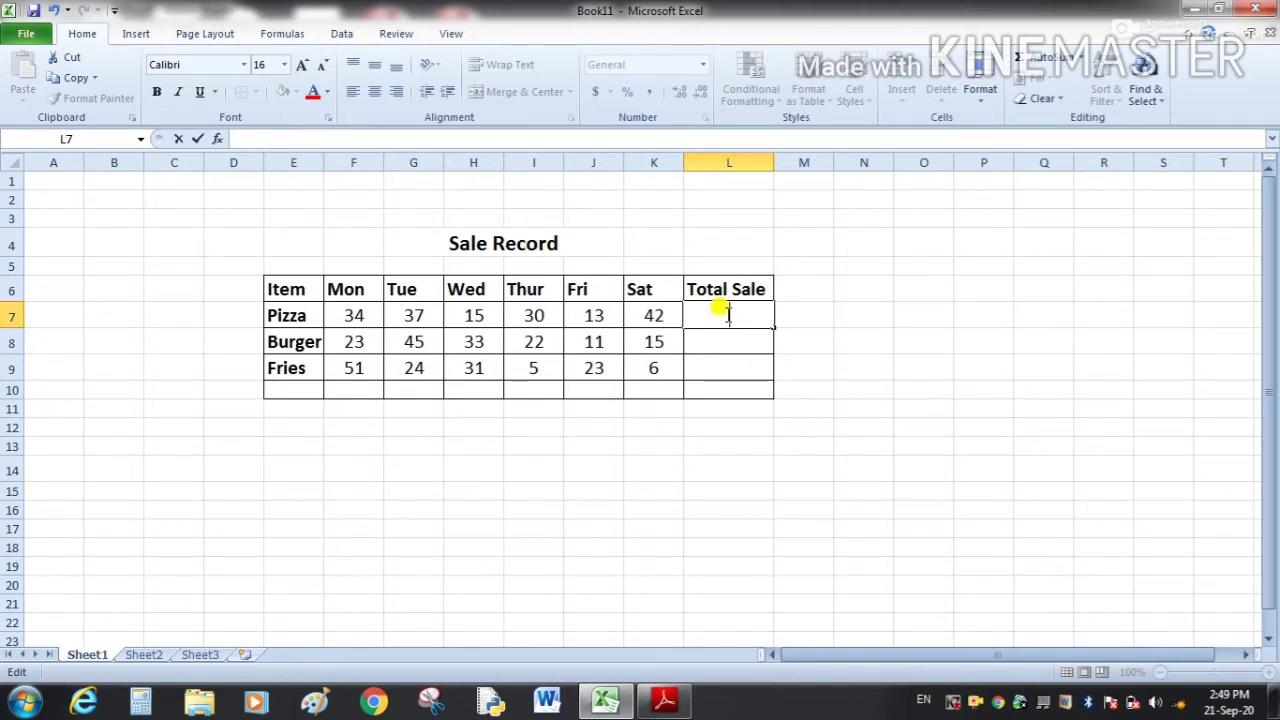
type("=")
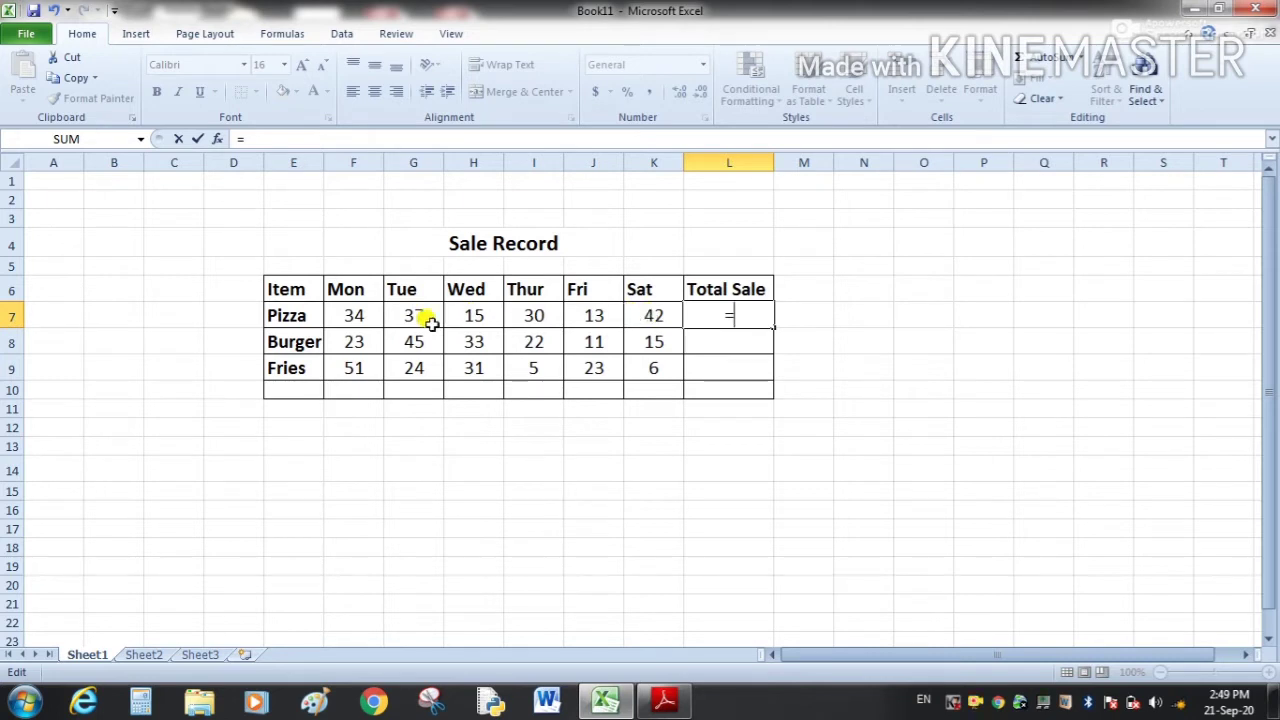
left_click(359, 316)
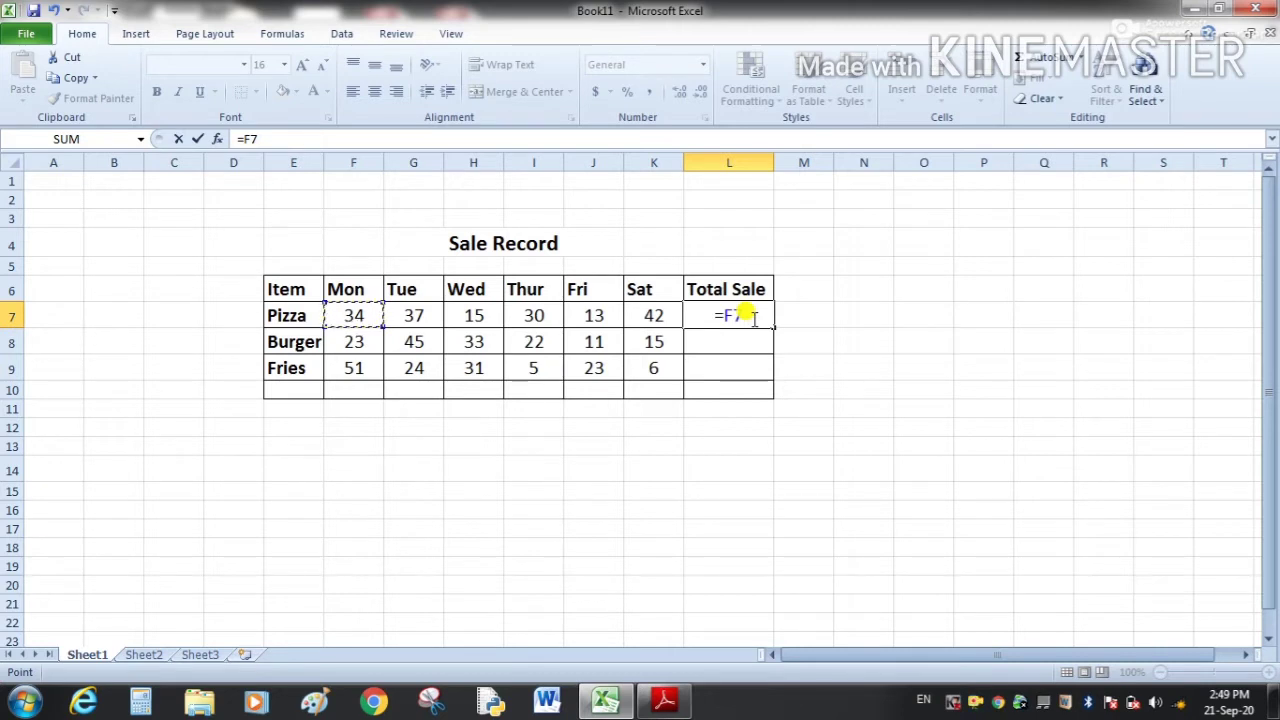
type("+")
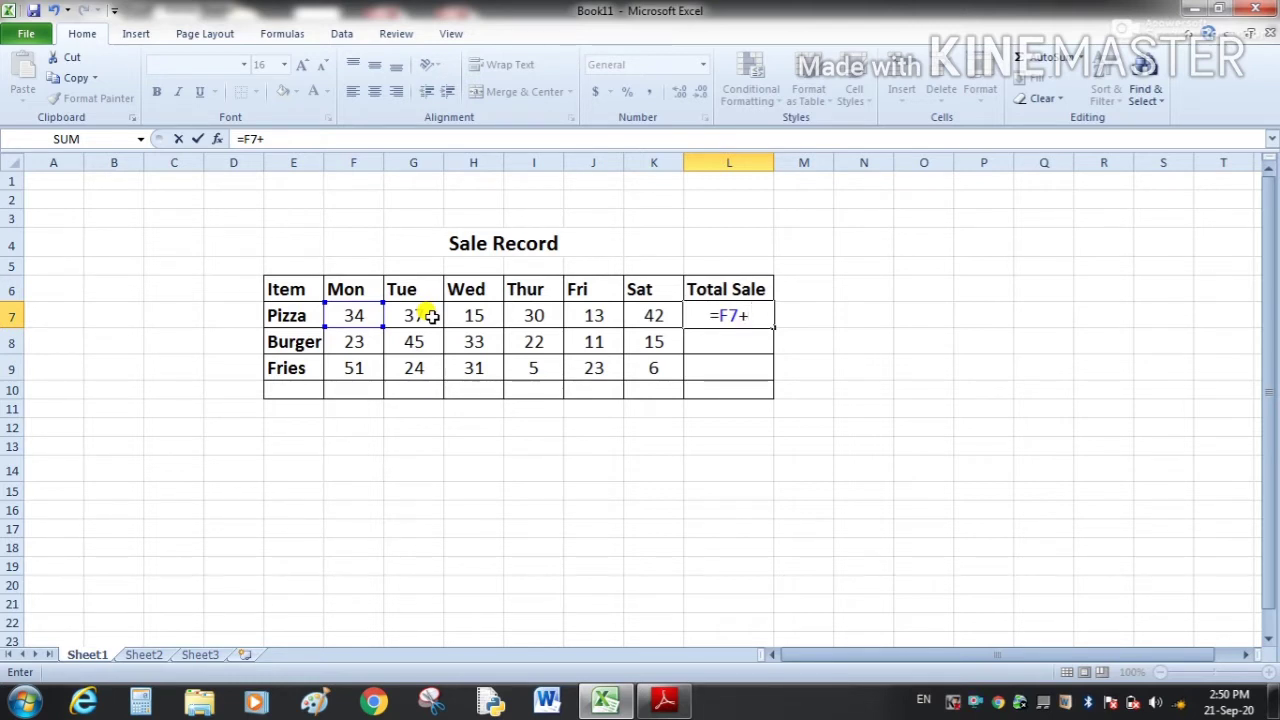
left_click(430, 316)
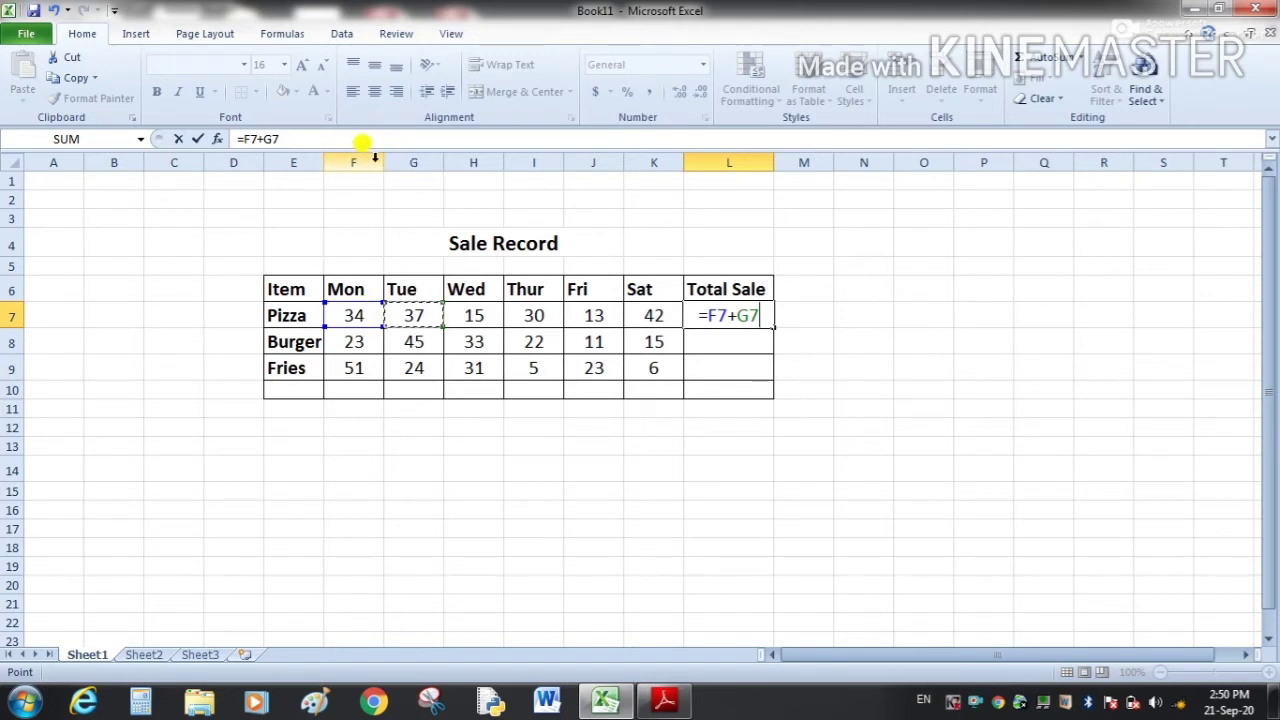
left_click(763, 315)
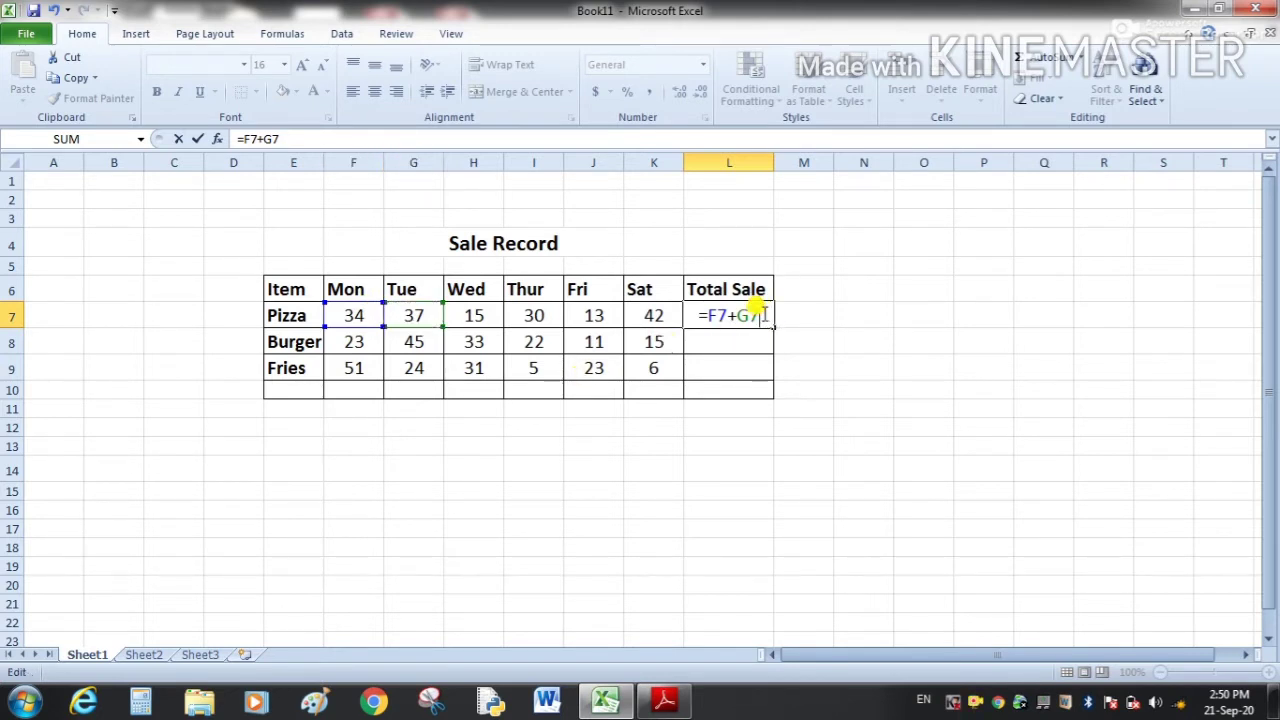
type("+")
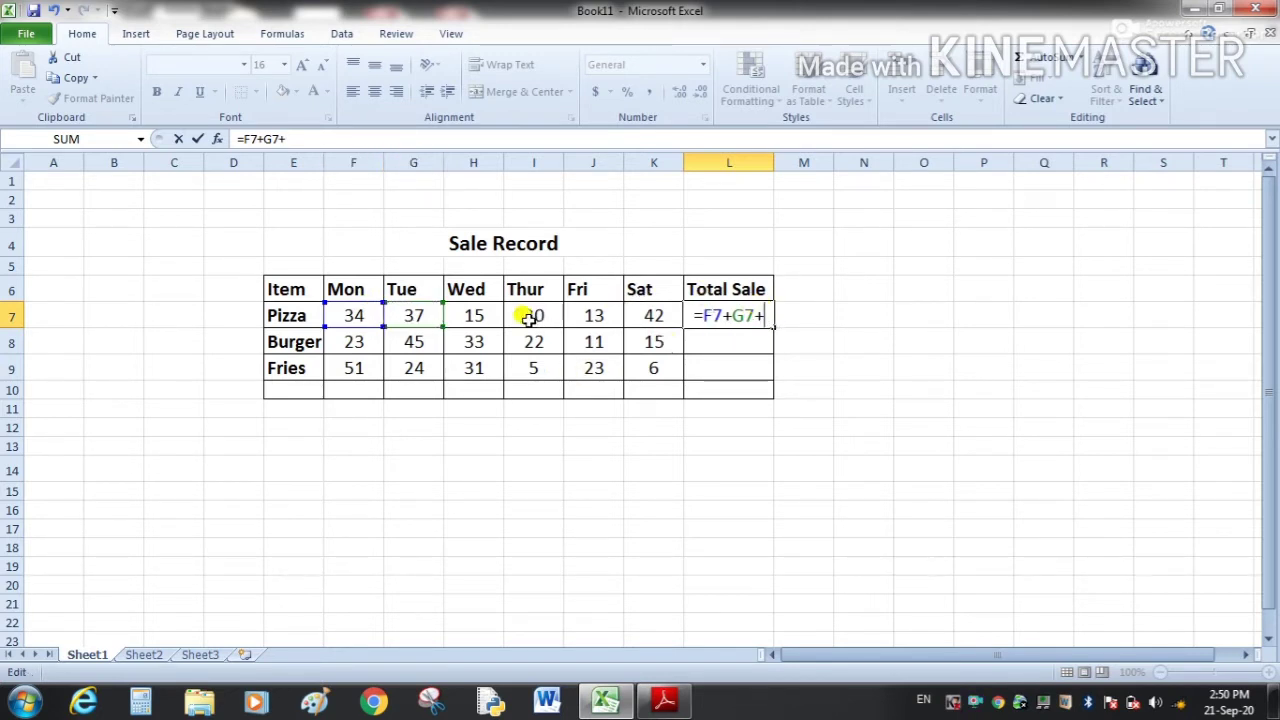
left_click(485, 314)
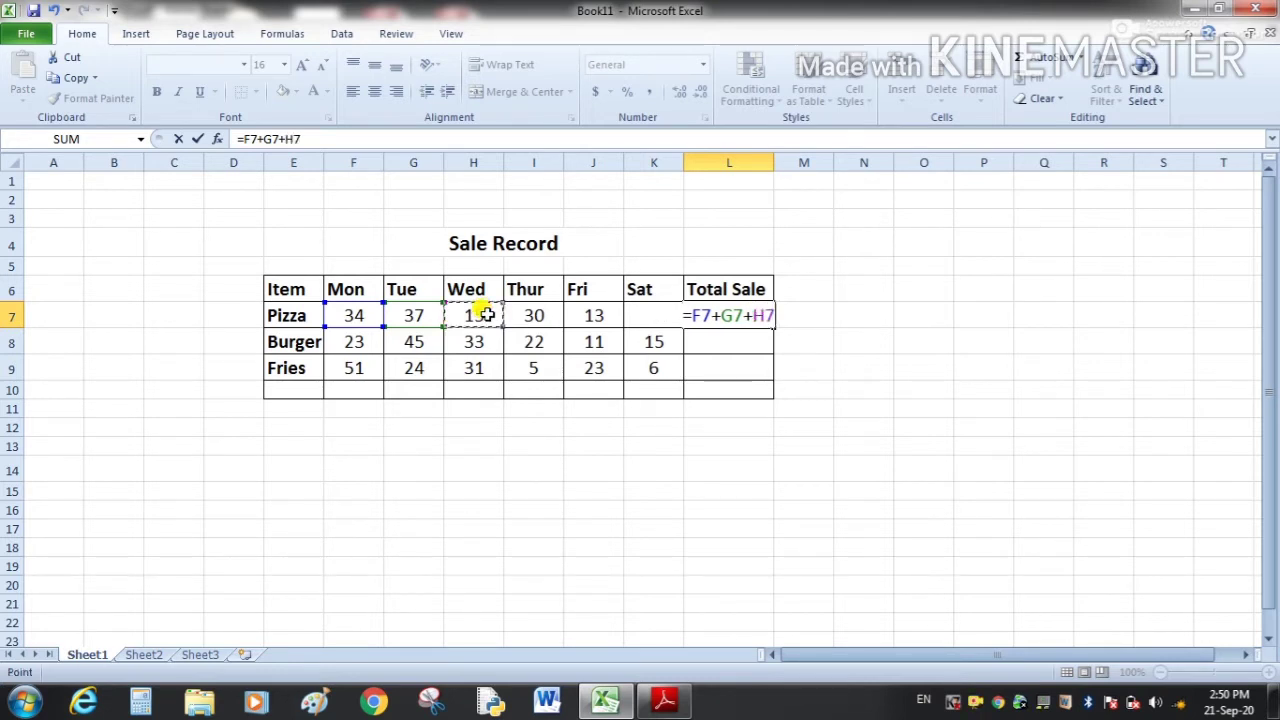
type("+")
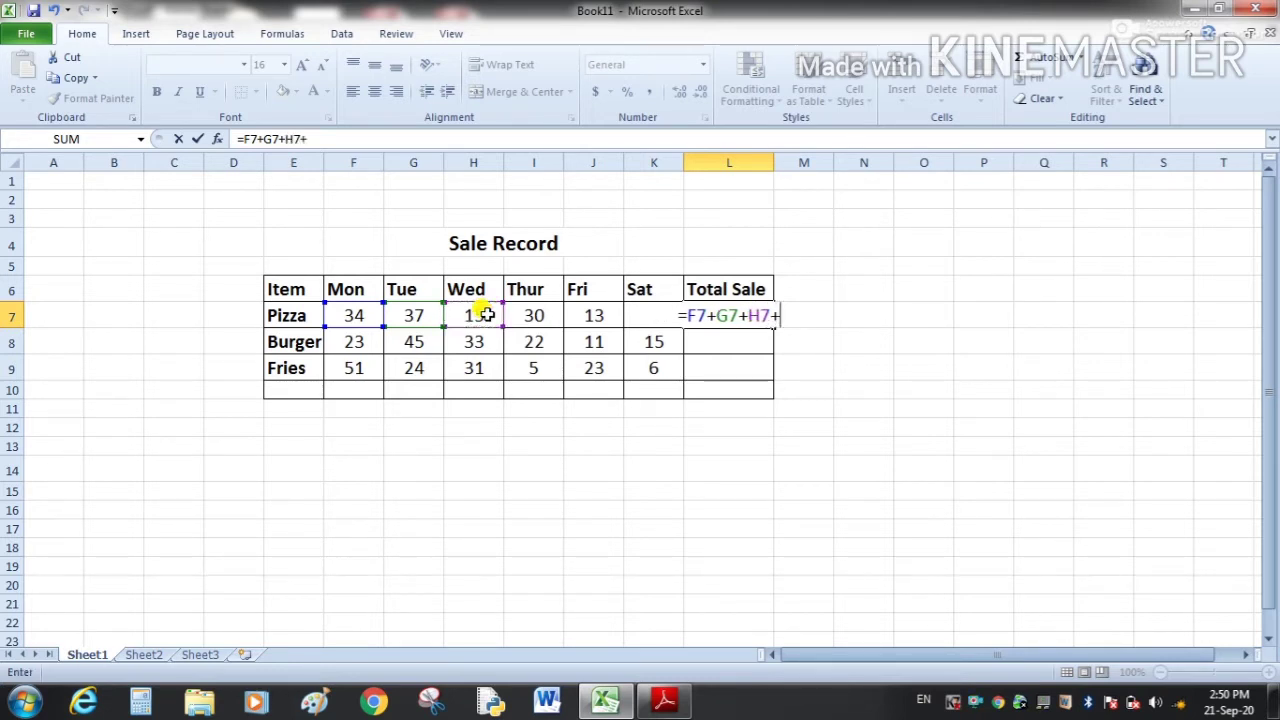
left_click(520, 314)
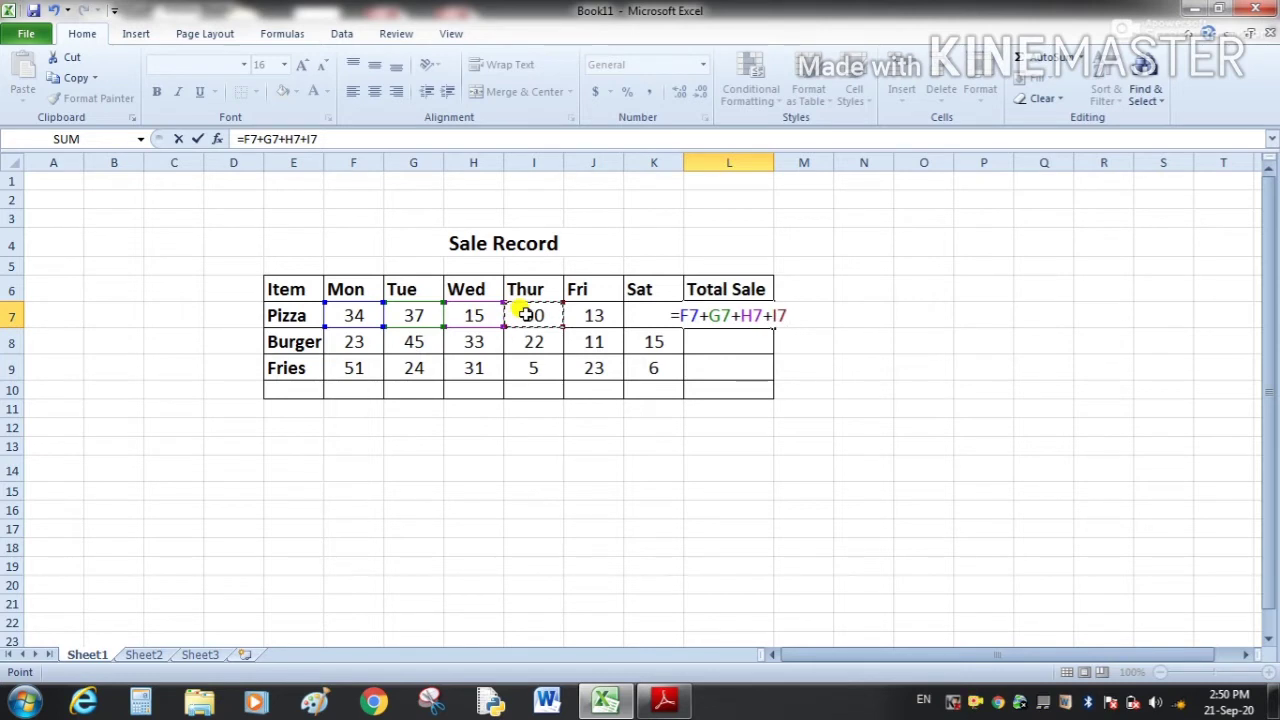
type("+")
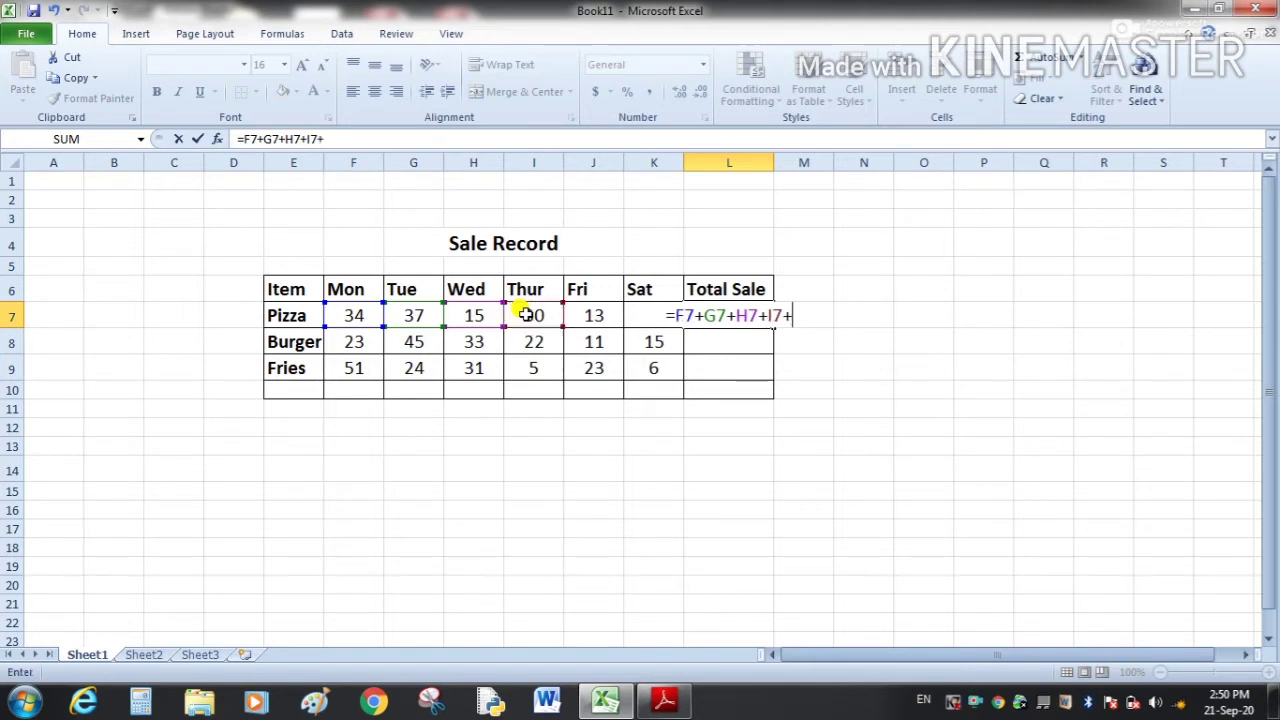
left_click(582, 315)
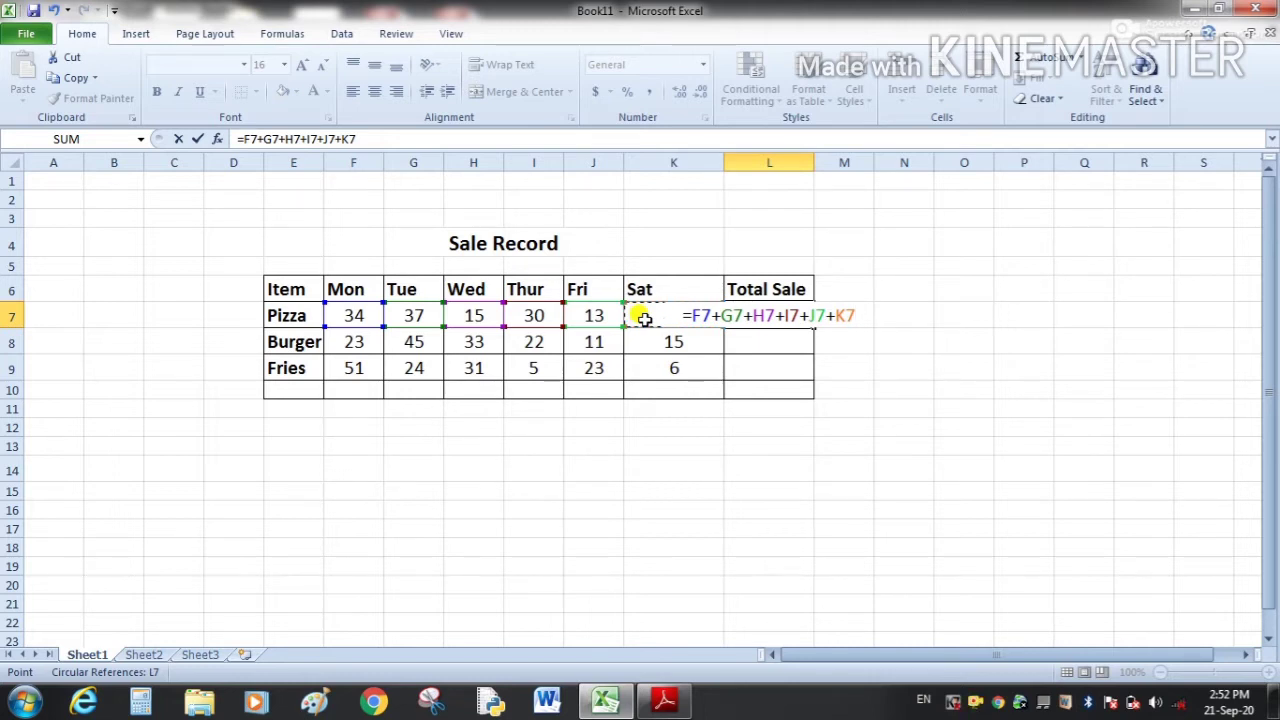
key("Return")
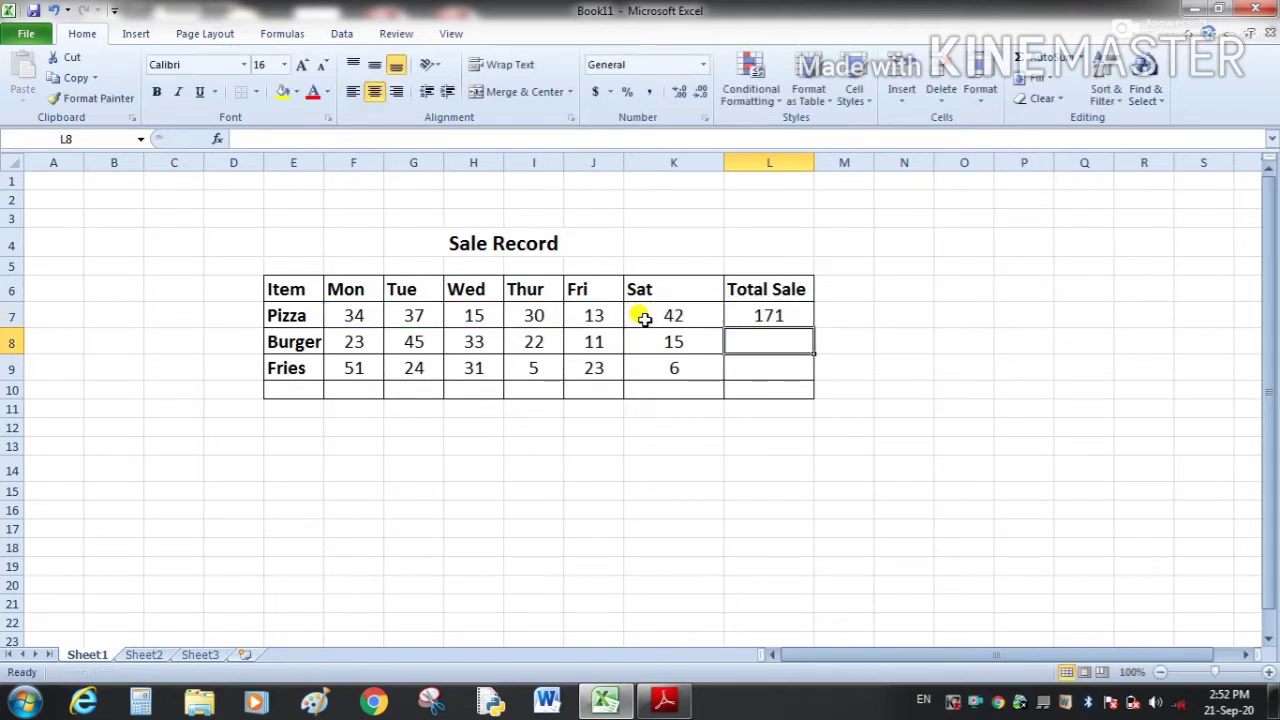
- Copy the Pizza total formula from L7 down to the Burger and Fries rows, filling L8 and L9
left_click(748, 319)
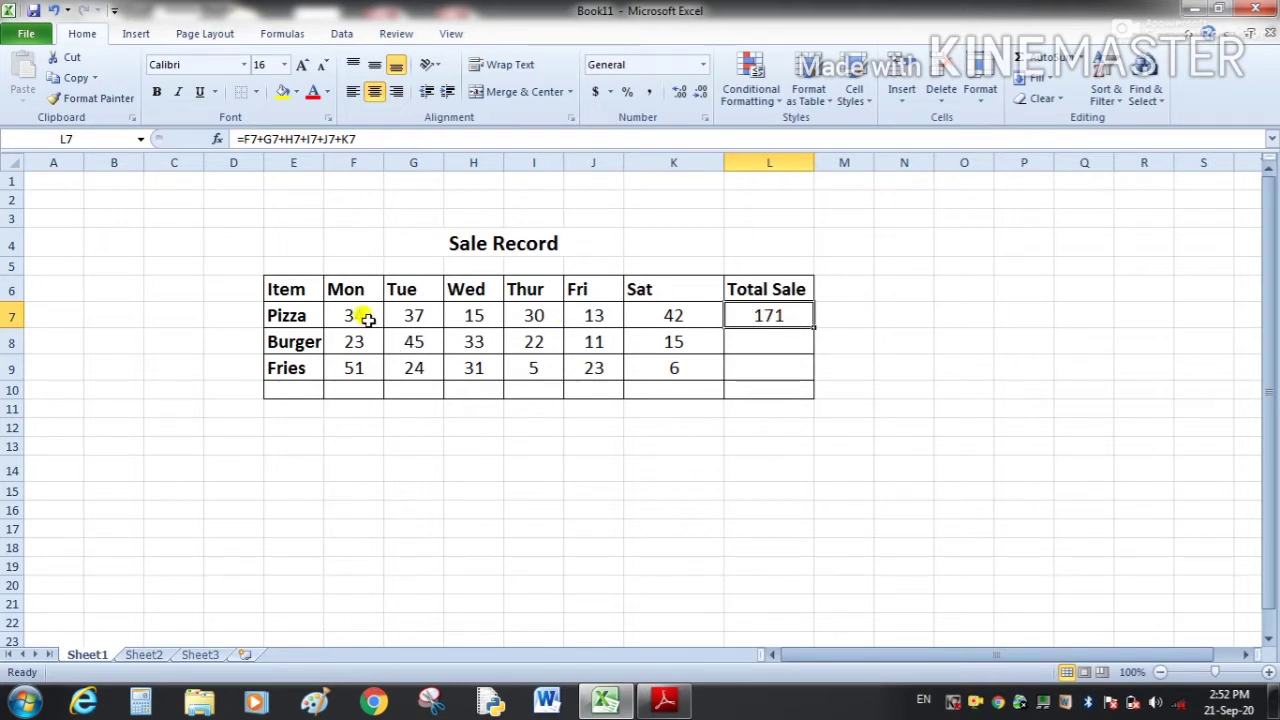
left_click_drag(364, 318, 693, 315)
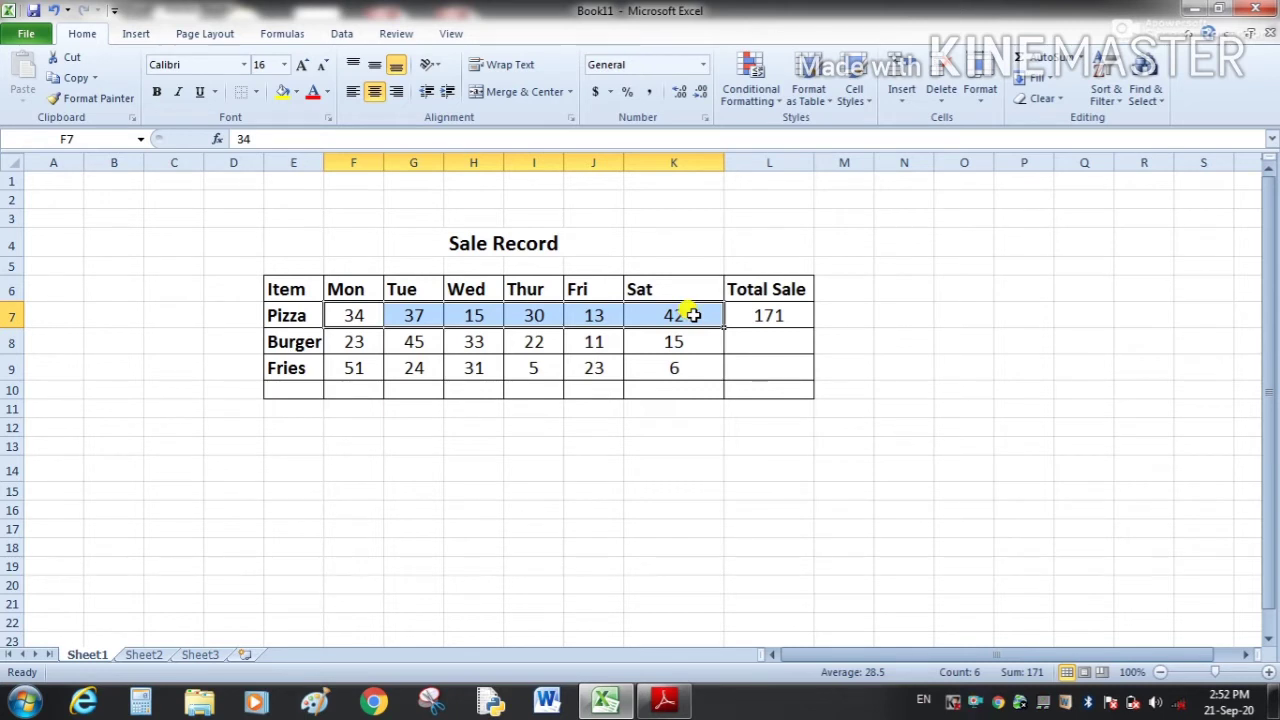
left_click(762, 316)
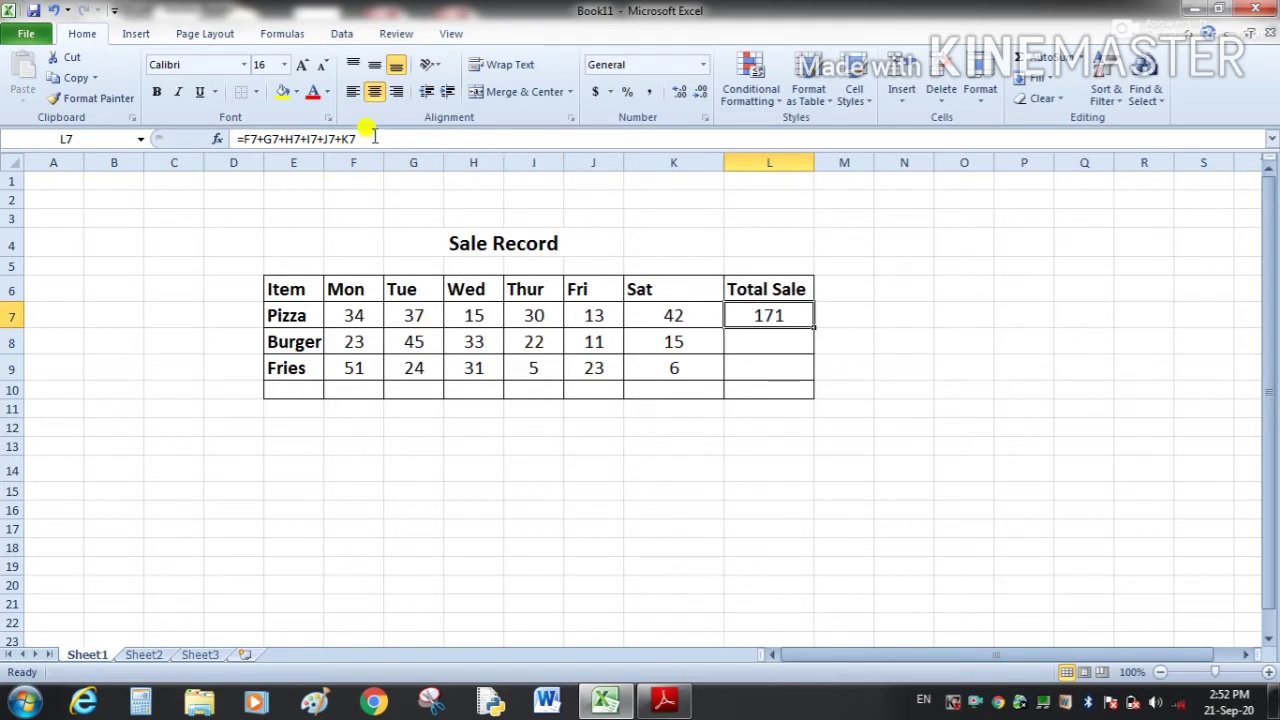
left_click(764, 336)
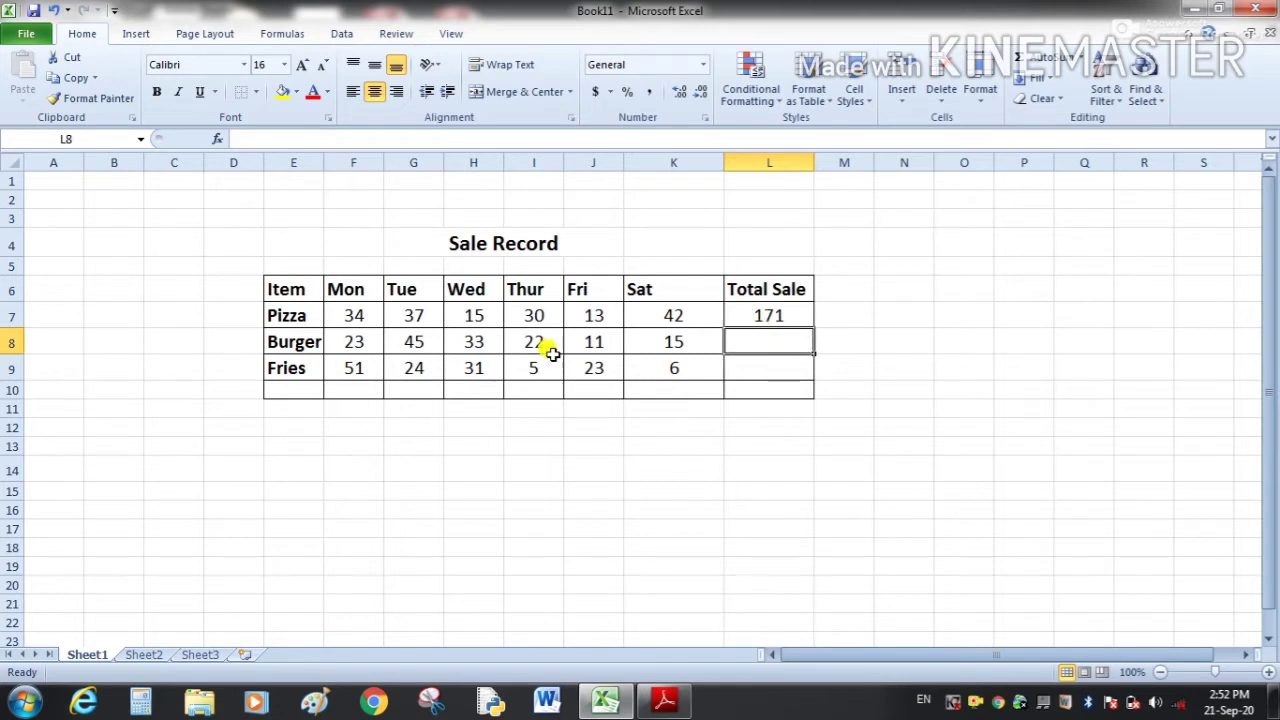
left_click_drag(358, 337, 679, 346)
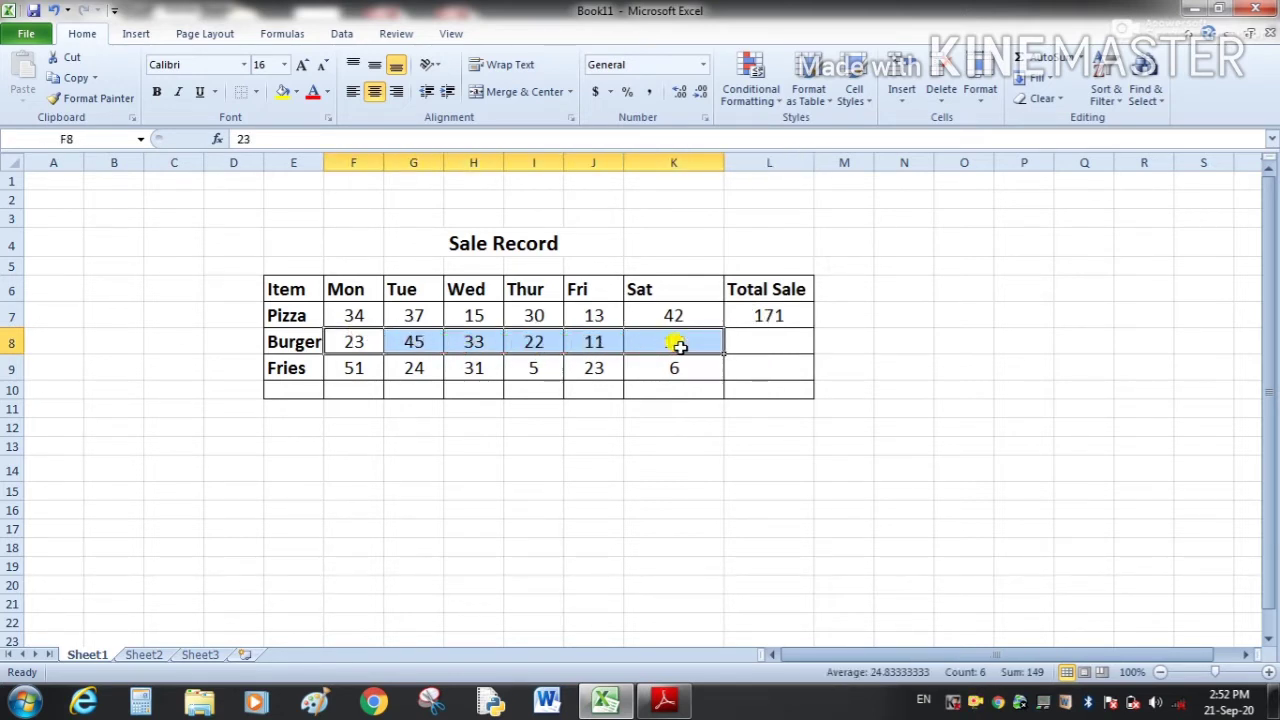
left_click(785, 317)
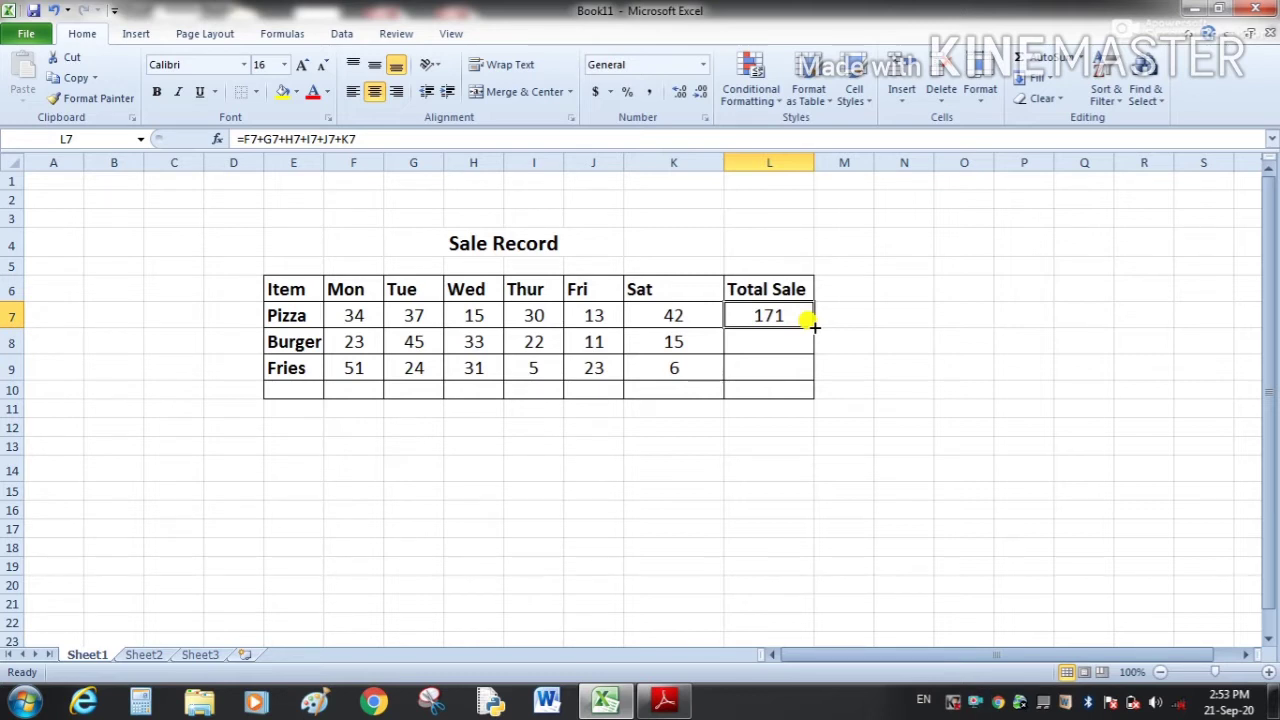
left_click_drag(815, 326, 815, 374)
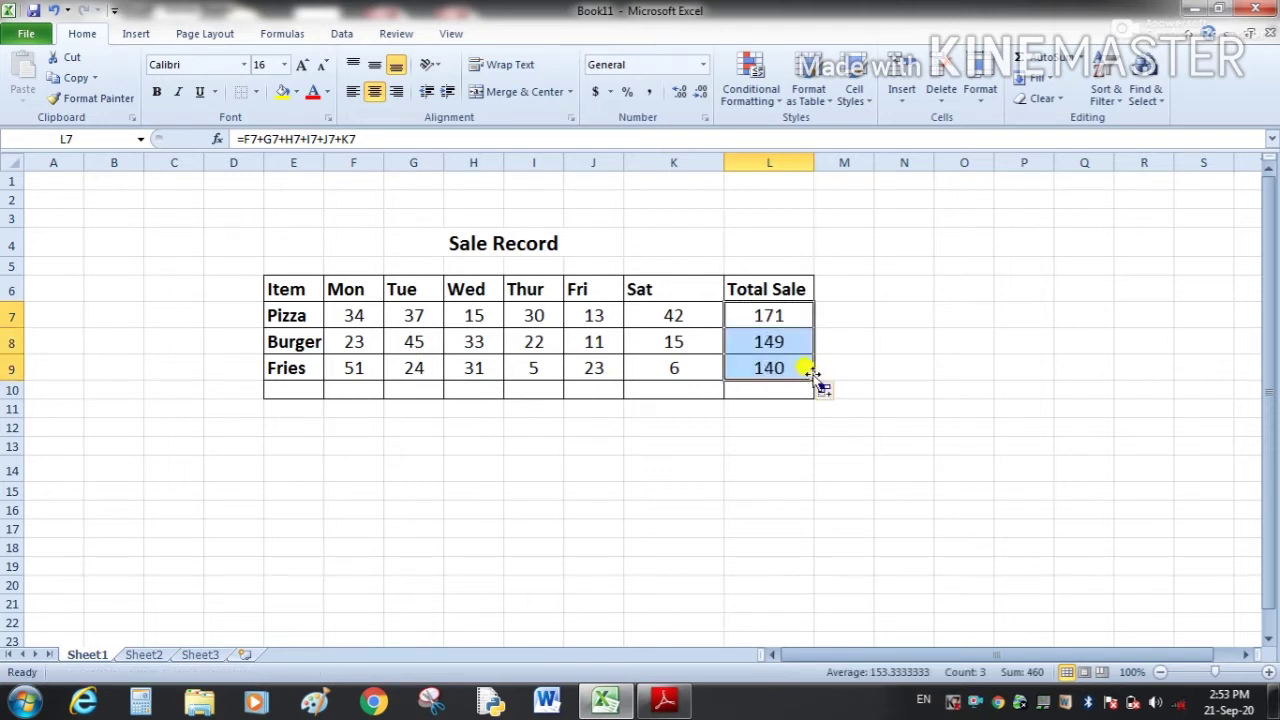
- Compare the formulas in the Total Sale cells L7 to L9 to check how their row references differ
left_click(770, 318)
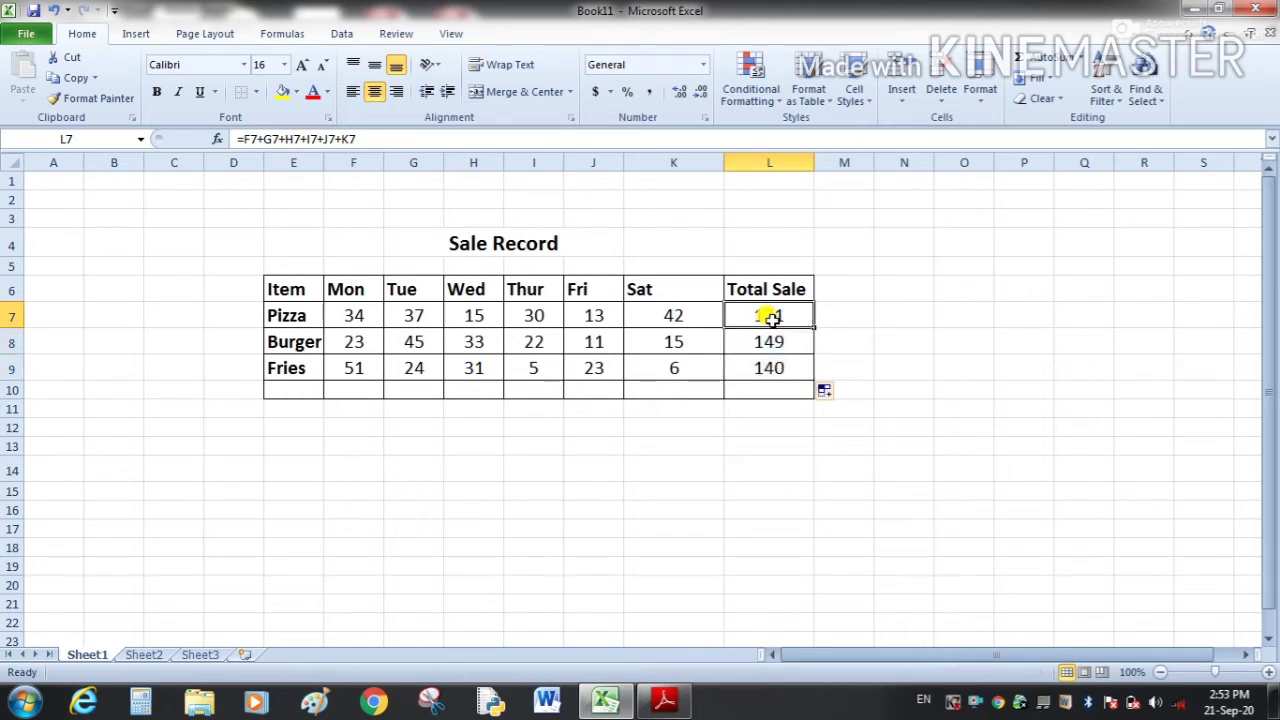
left_click(775, 343)
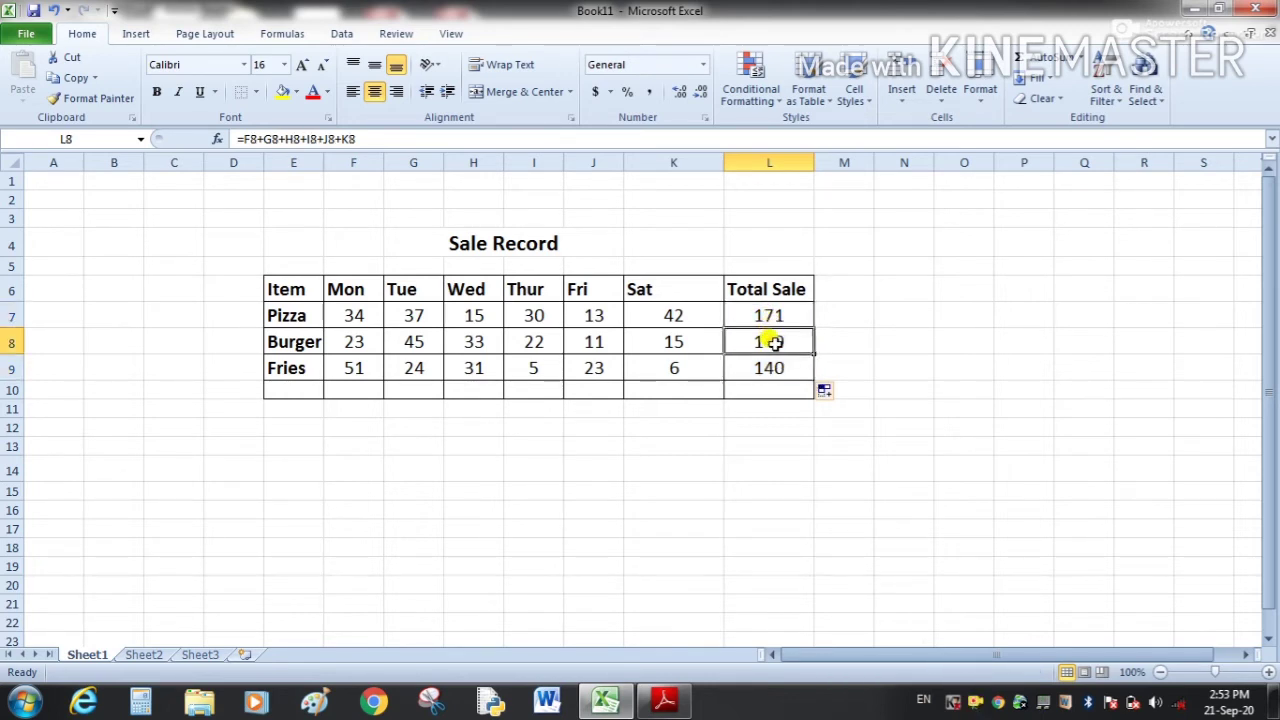
left_click(771, 360)
left_click(776, 344)
left_click(771, 316)
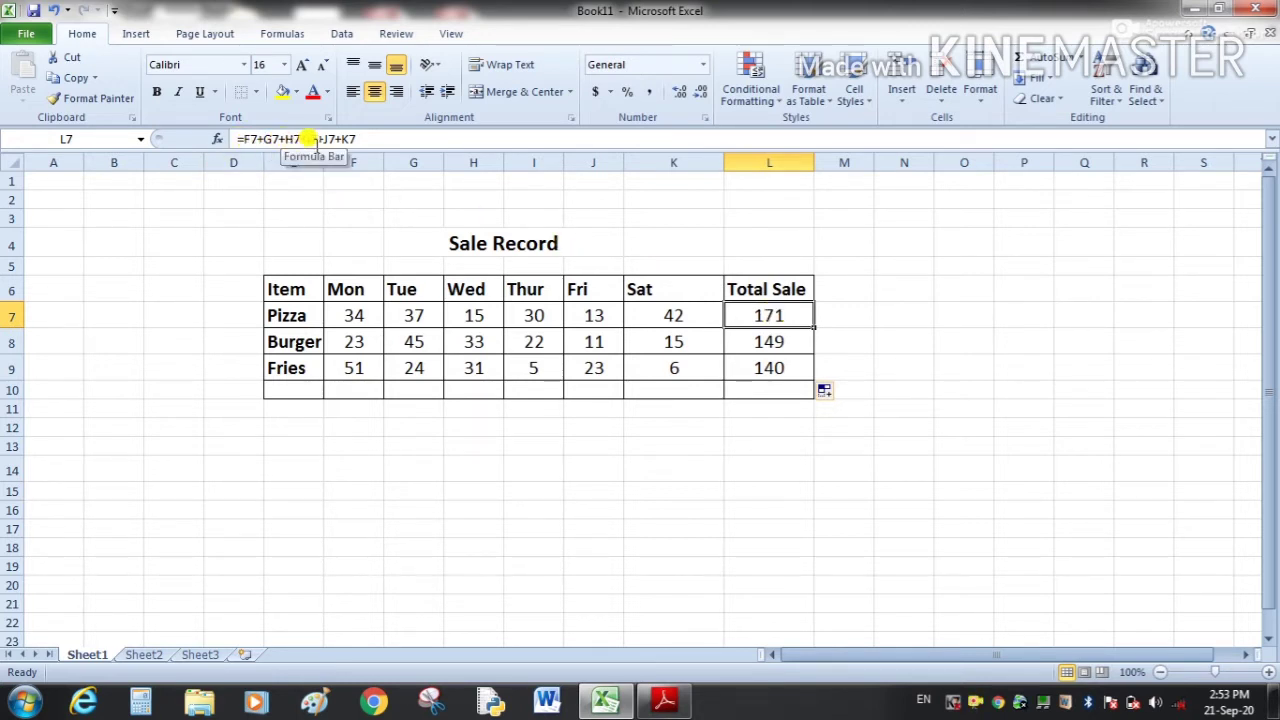
left_click(779, 345)
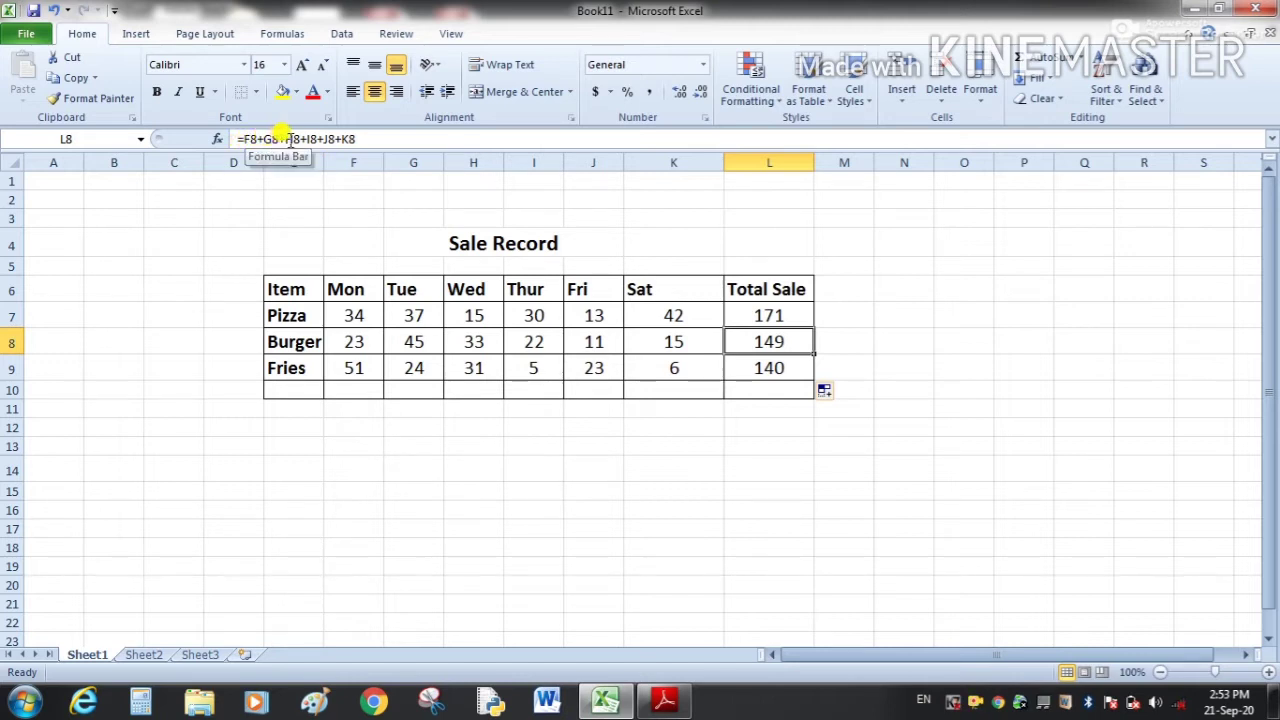
- Review the Fries, Burger and Pizza total formulas in turn, matching each formula's cell references to its own row
left_click(775, 368)
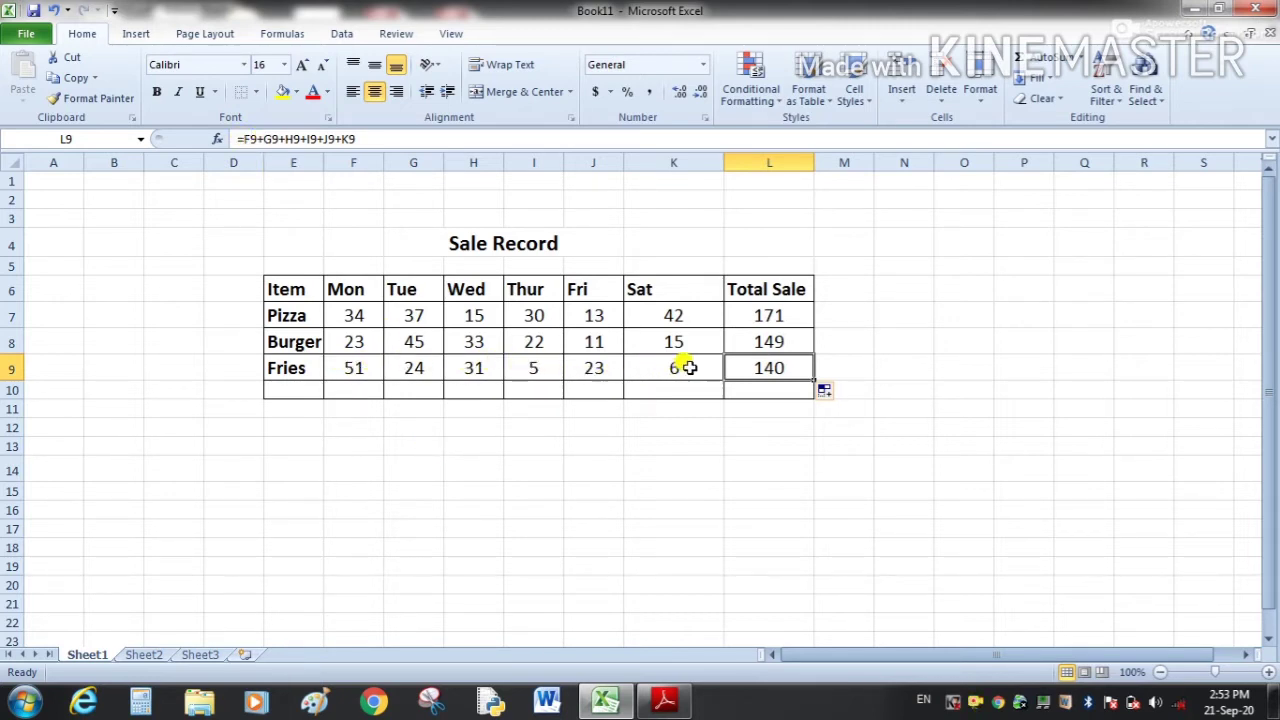
left_click(768, 341)
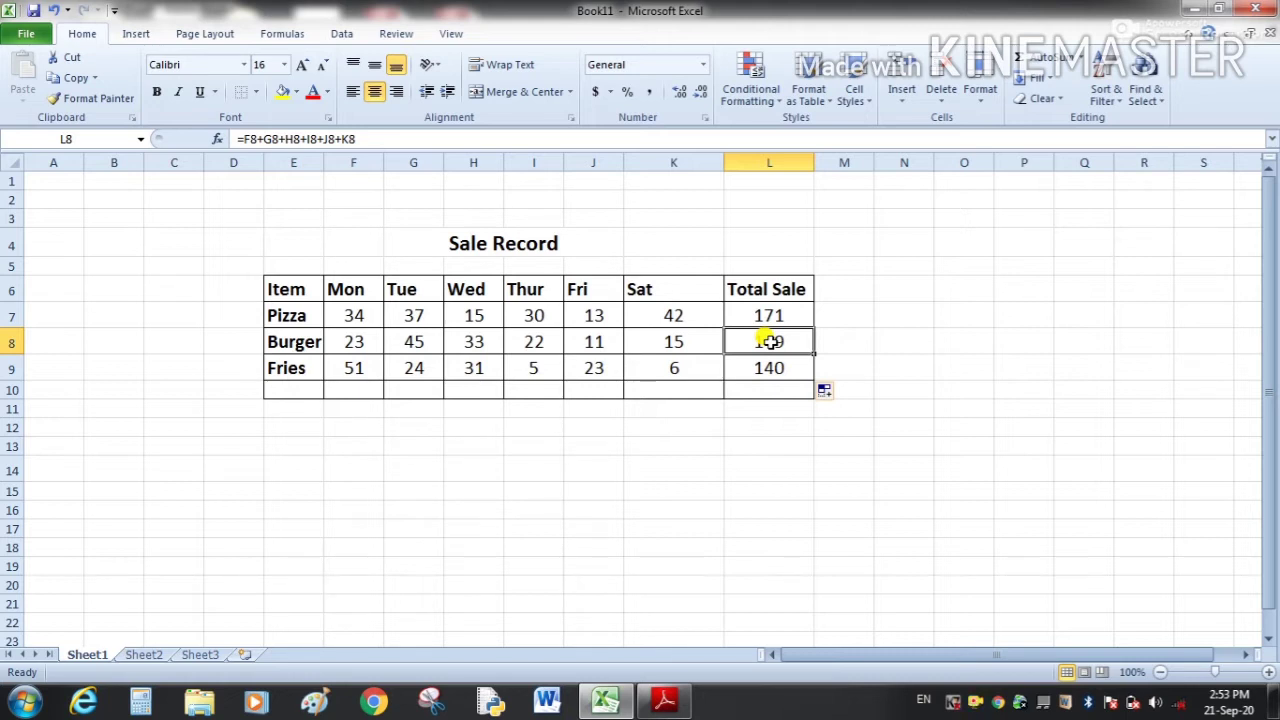
left_click(768, 315)
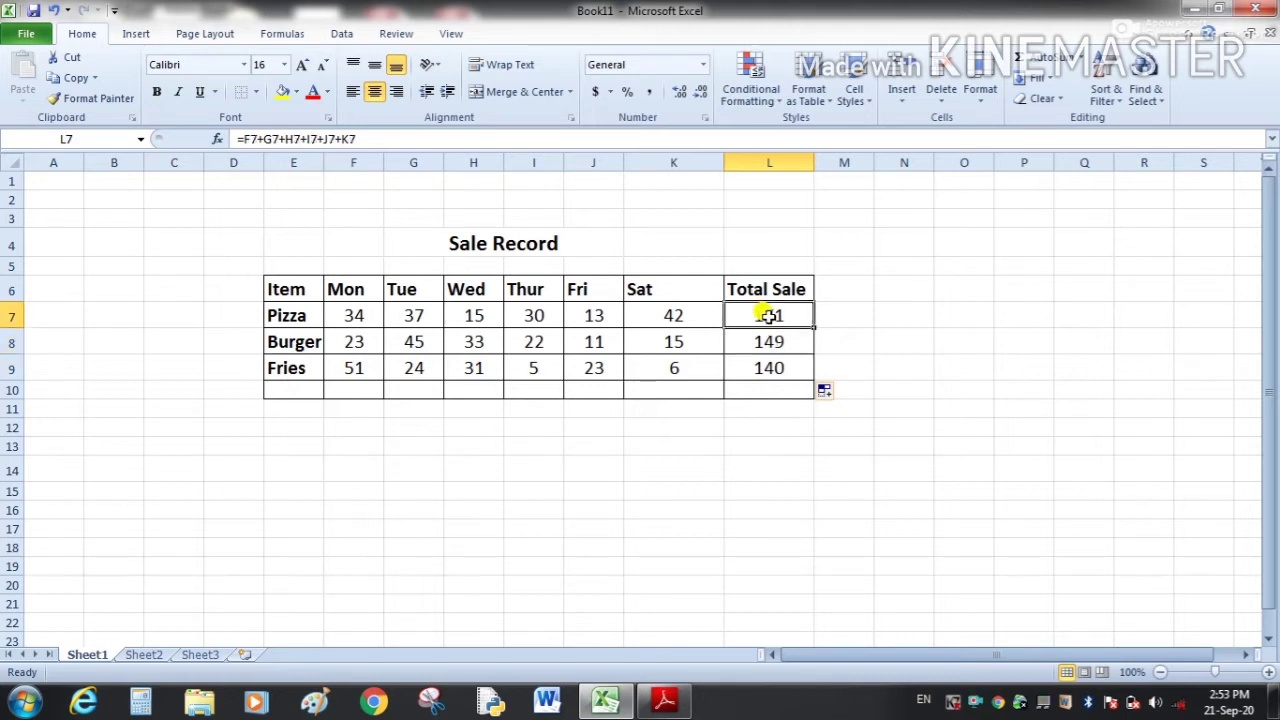
left_click(767, 342)
left_click(774, 367)
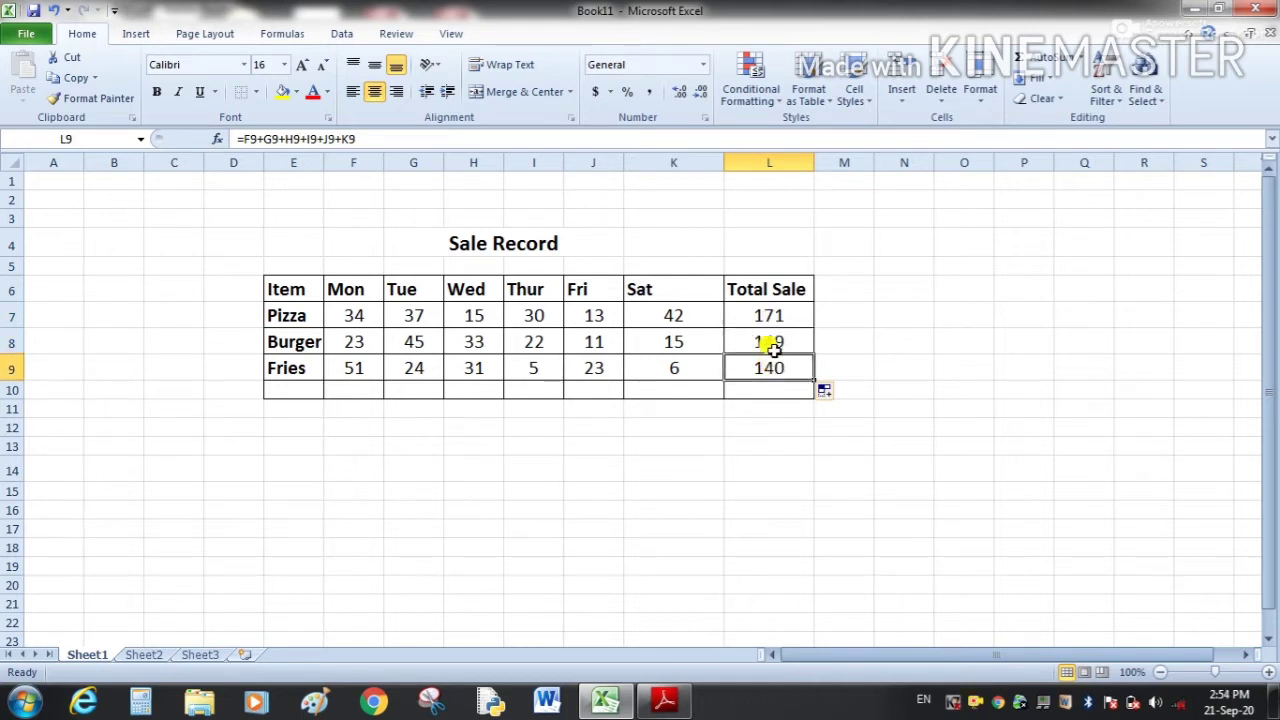
left_click(776, 316)
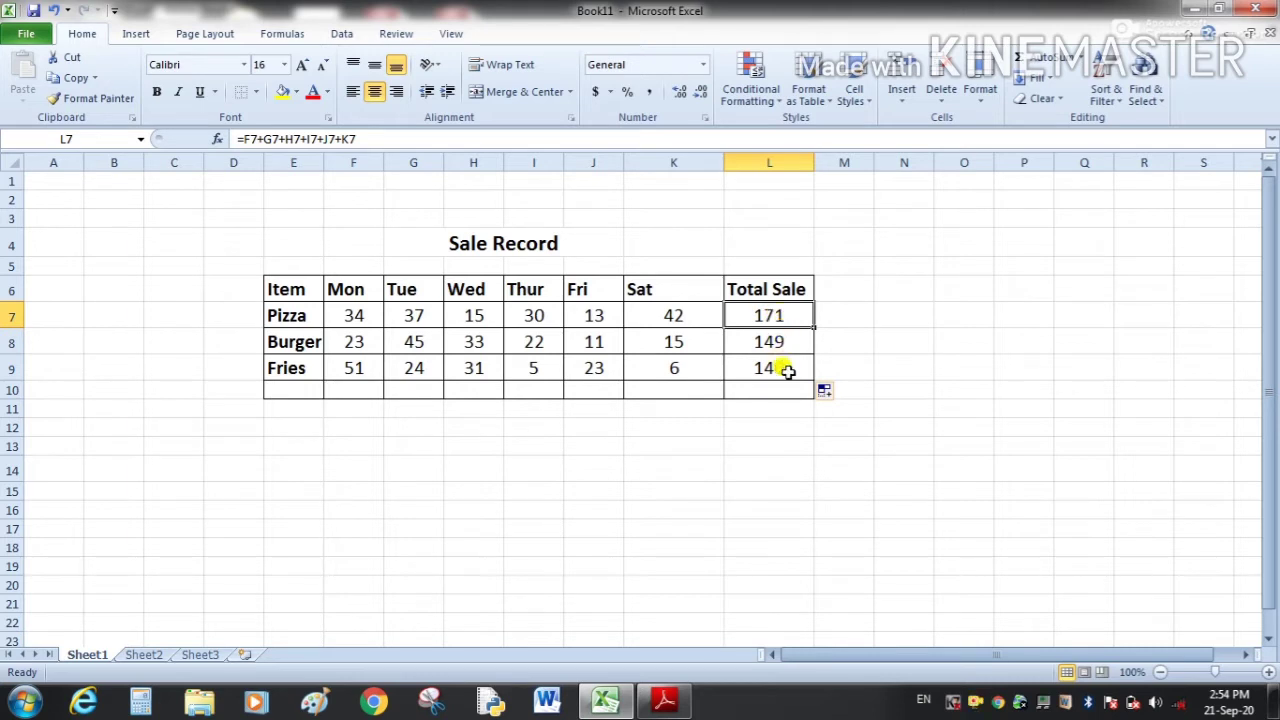
left_click(786, 341)
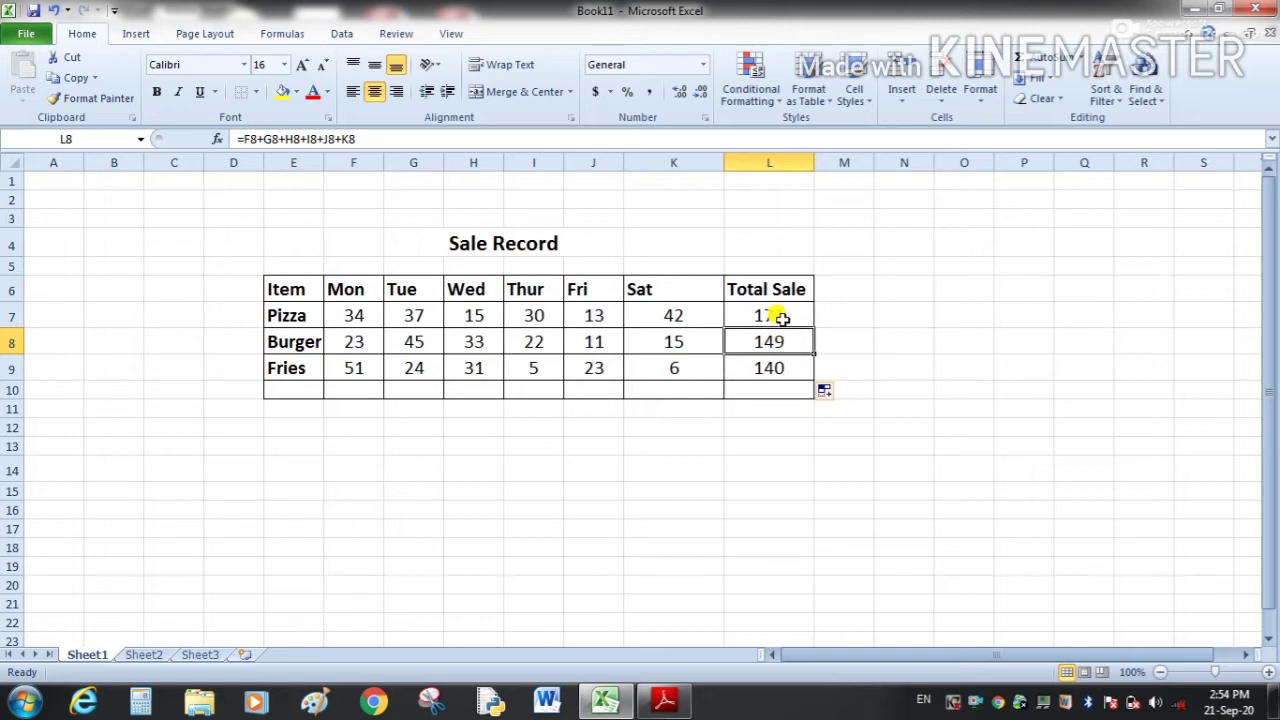
left_click(782, 315)
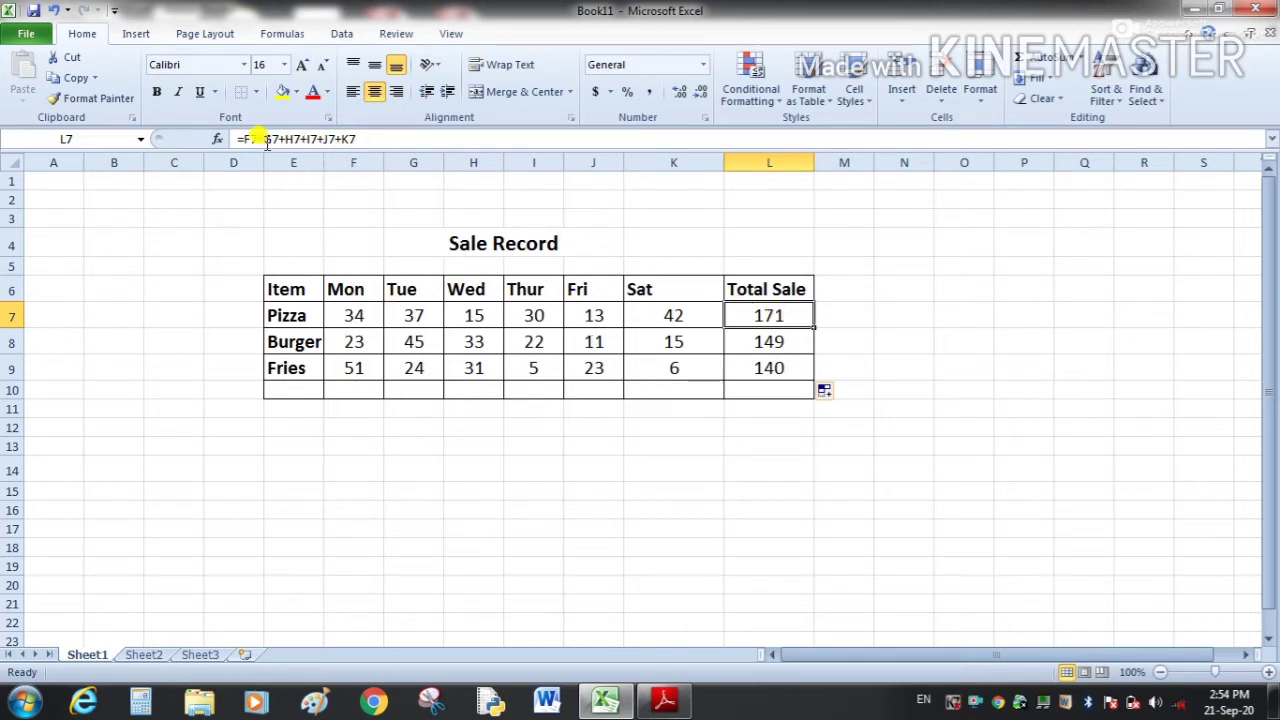
left_click(747, 341)
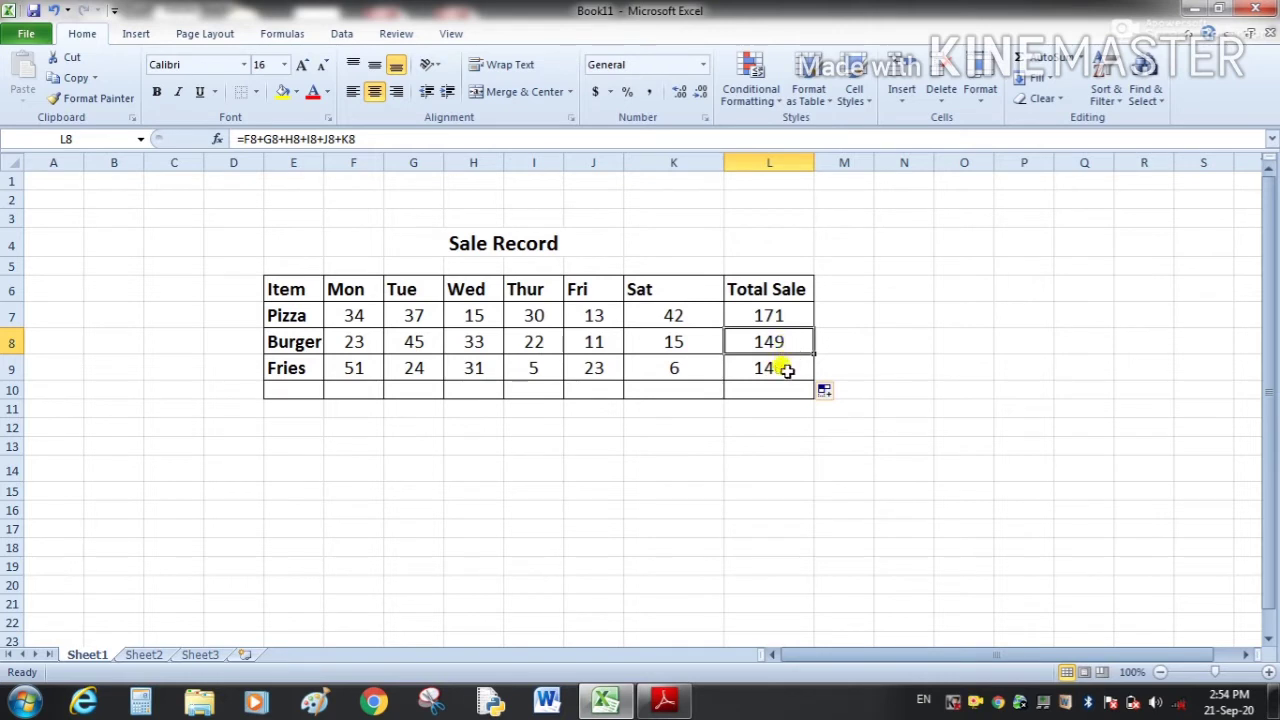
left_click(787, 370)
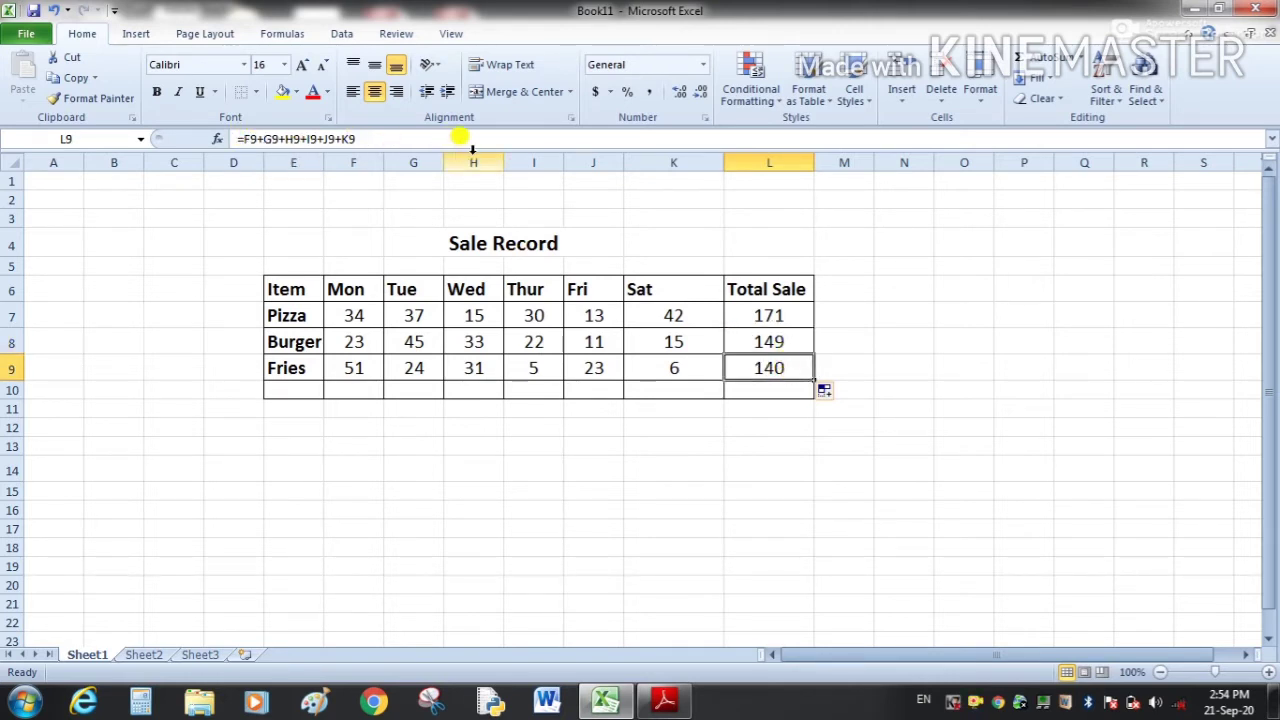
- Total the Monday sales F7:F9 in cell F10 with AutoSum
left_click(668, 391)
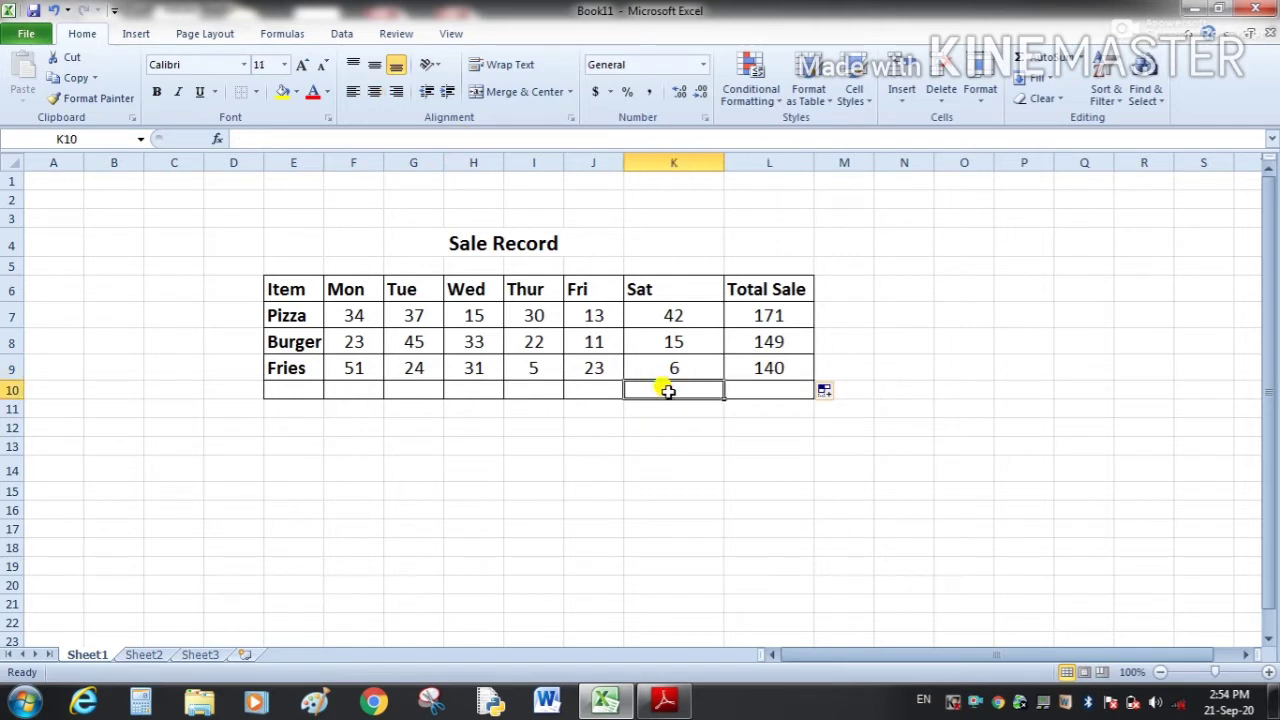
left_click(367, 390)
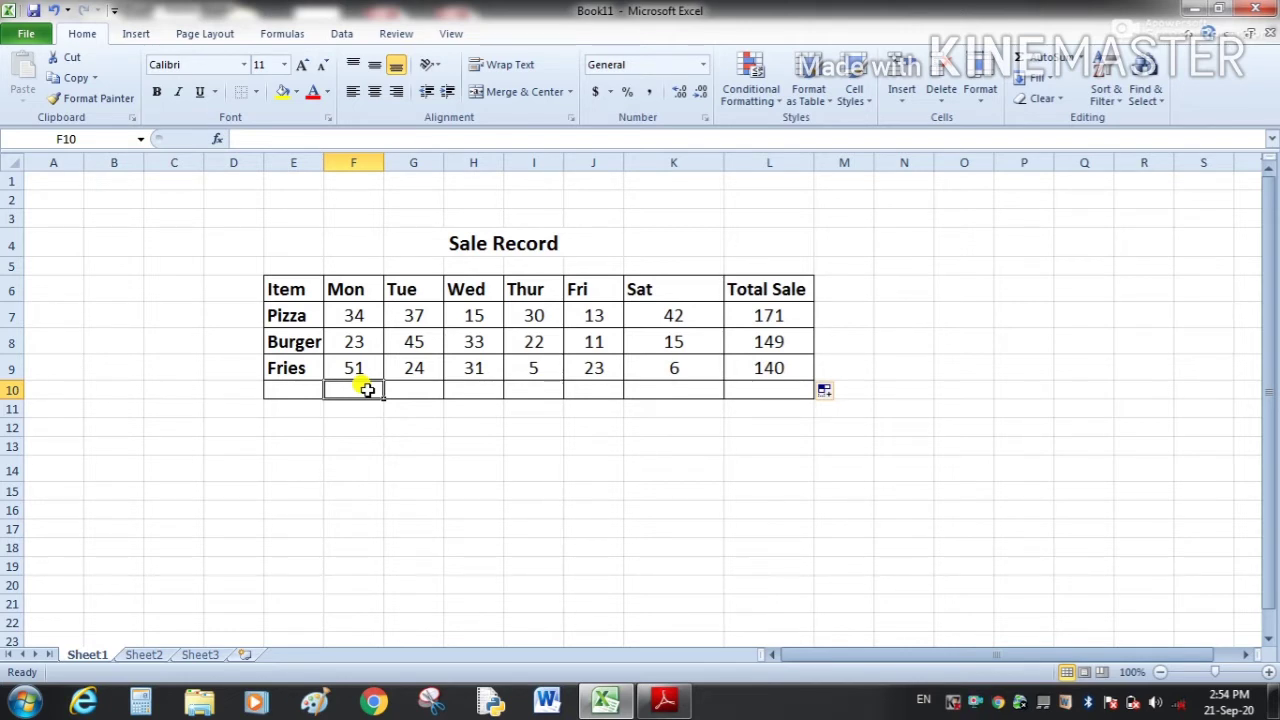
left_click_drag(362, 316, 366, 367)
left_click(366, 318)
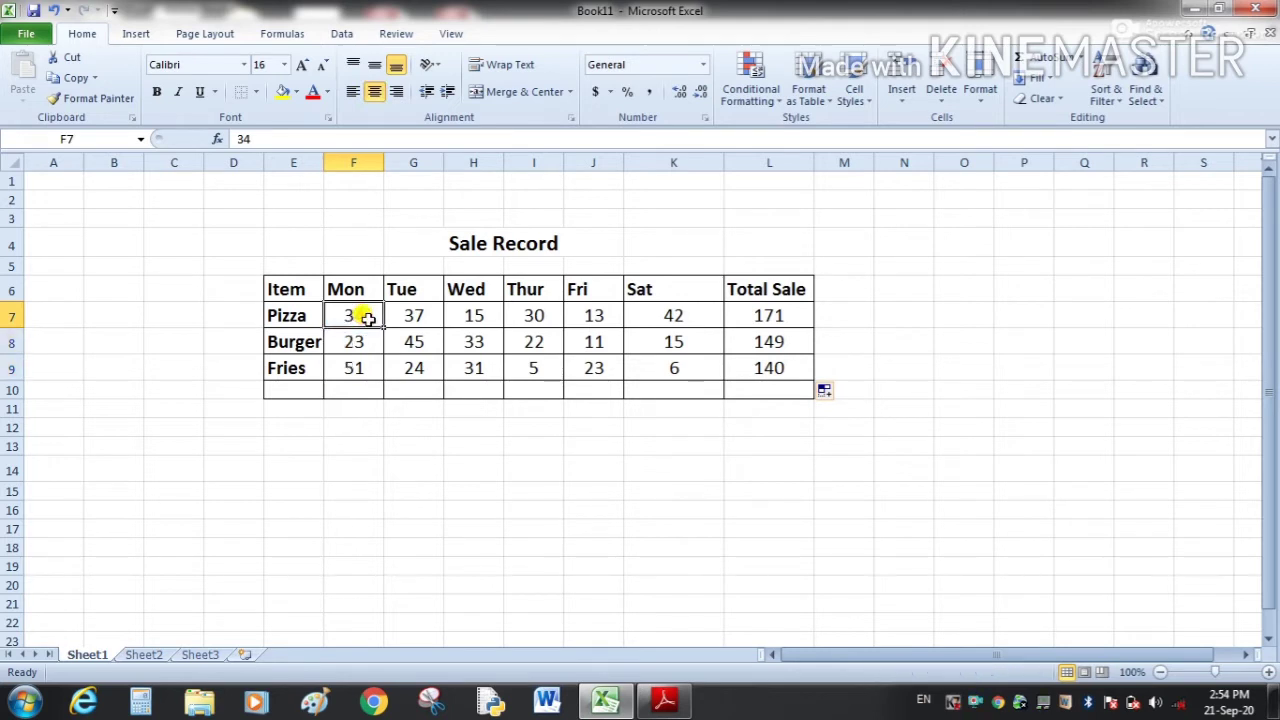
left_click_drag(354, 320, 370, 368)
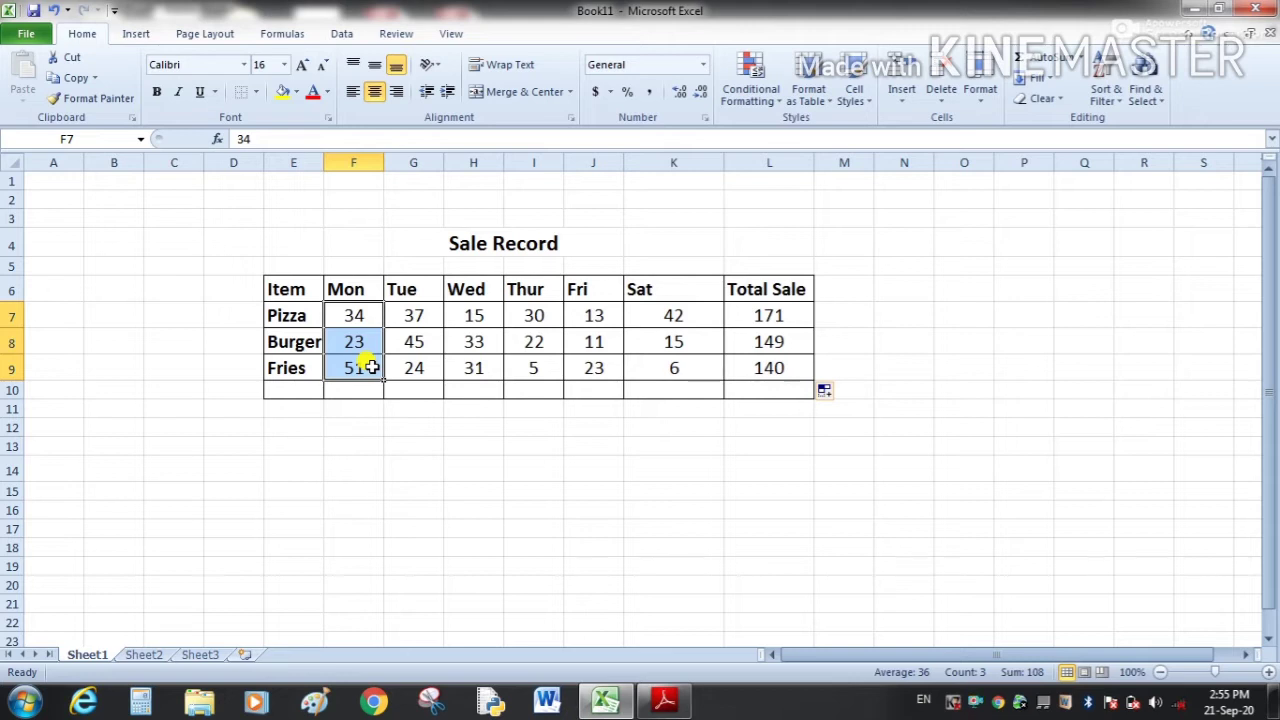
left_click_drag(362, 316, 366, 386)
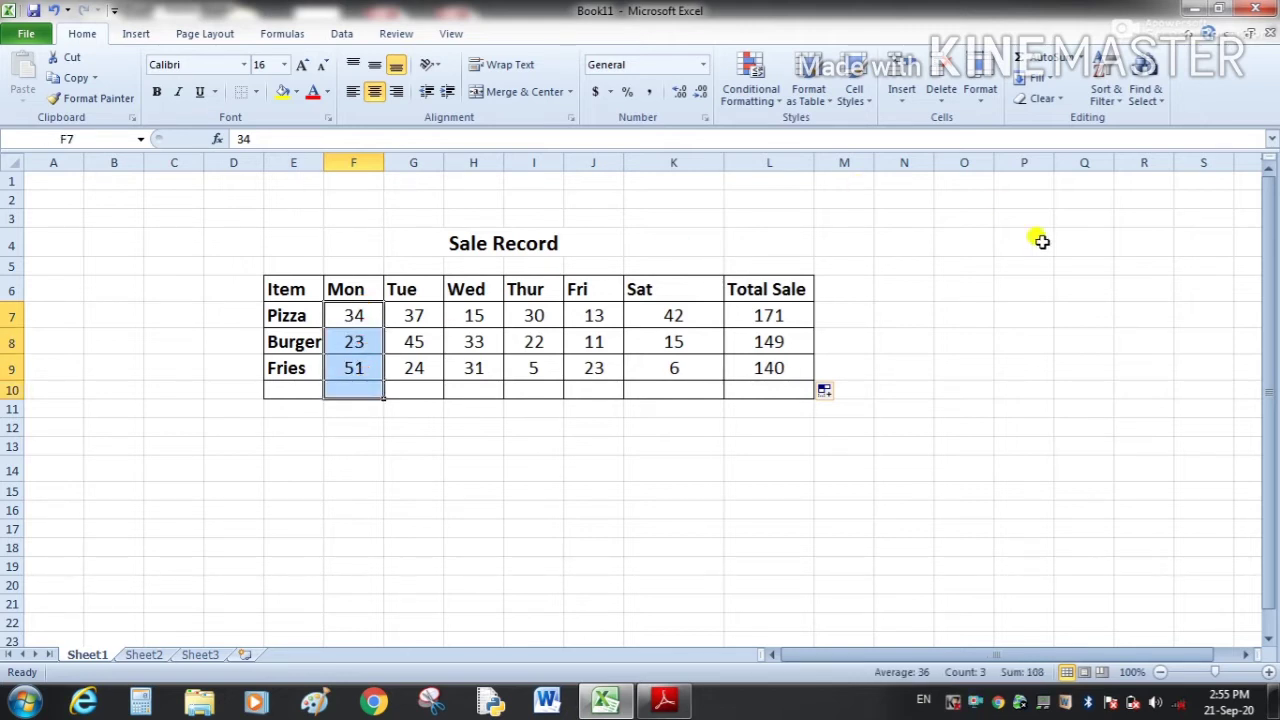
left_click(1047, 65)
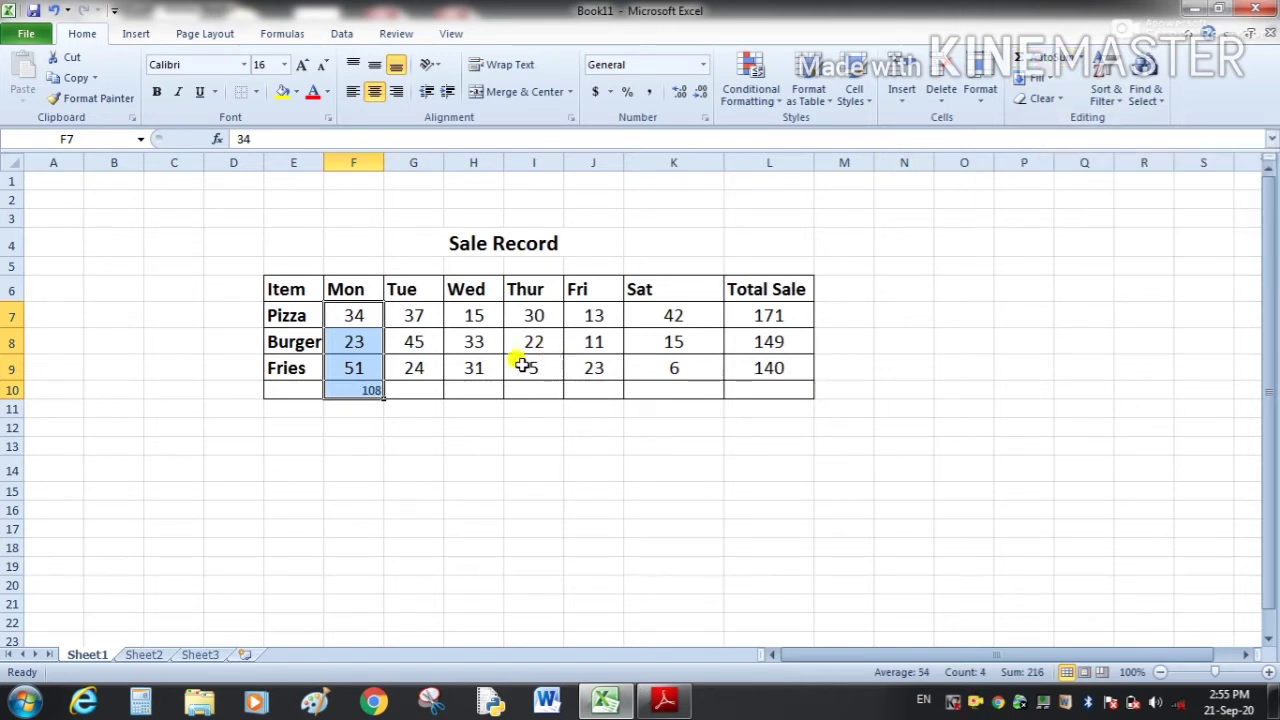
left_click(362, 394)
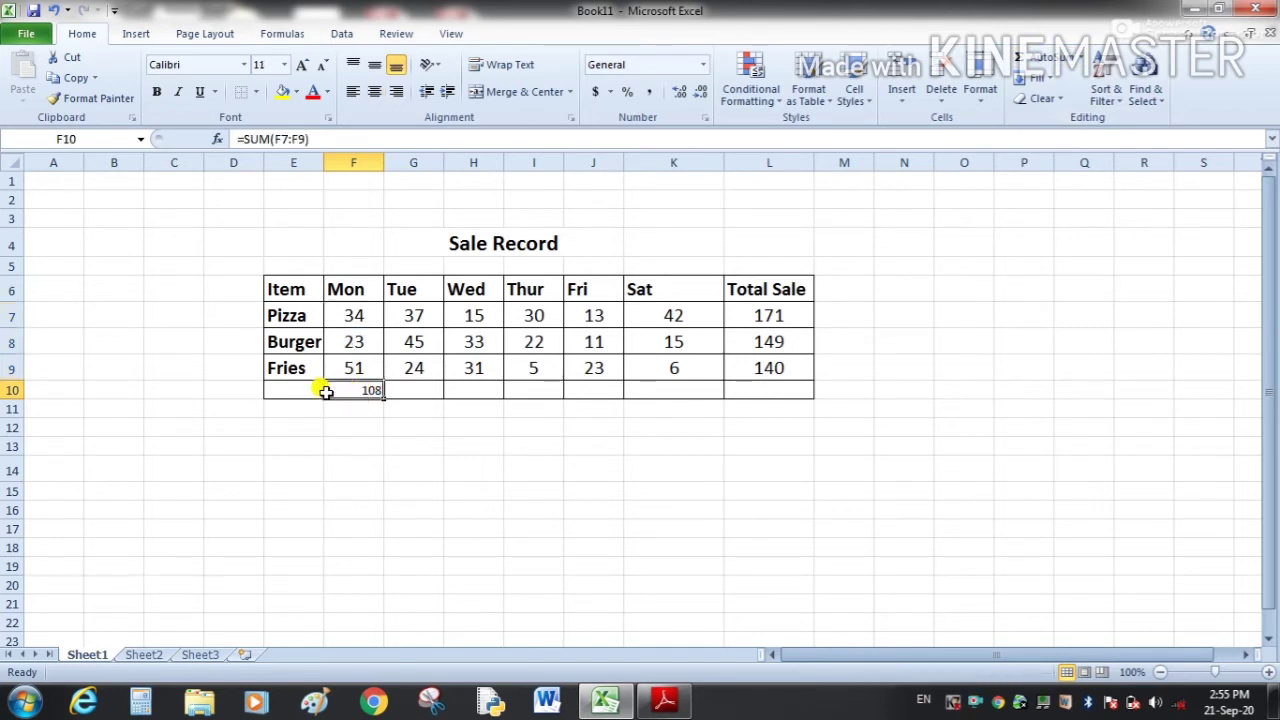
- Increase the font size of the daily totals row E10:L10 to 18
left_click_drag(329, 391, 750, 391)
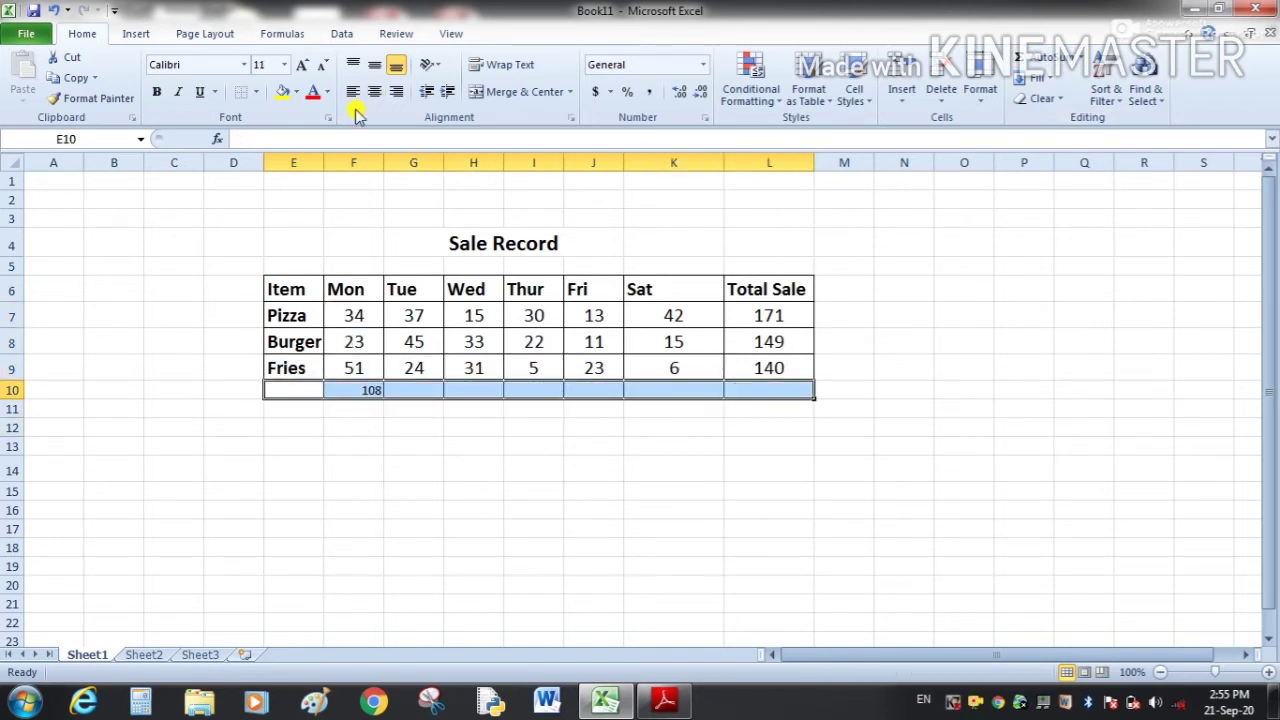
left_click(302, 65)
left_click(302, 65)
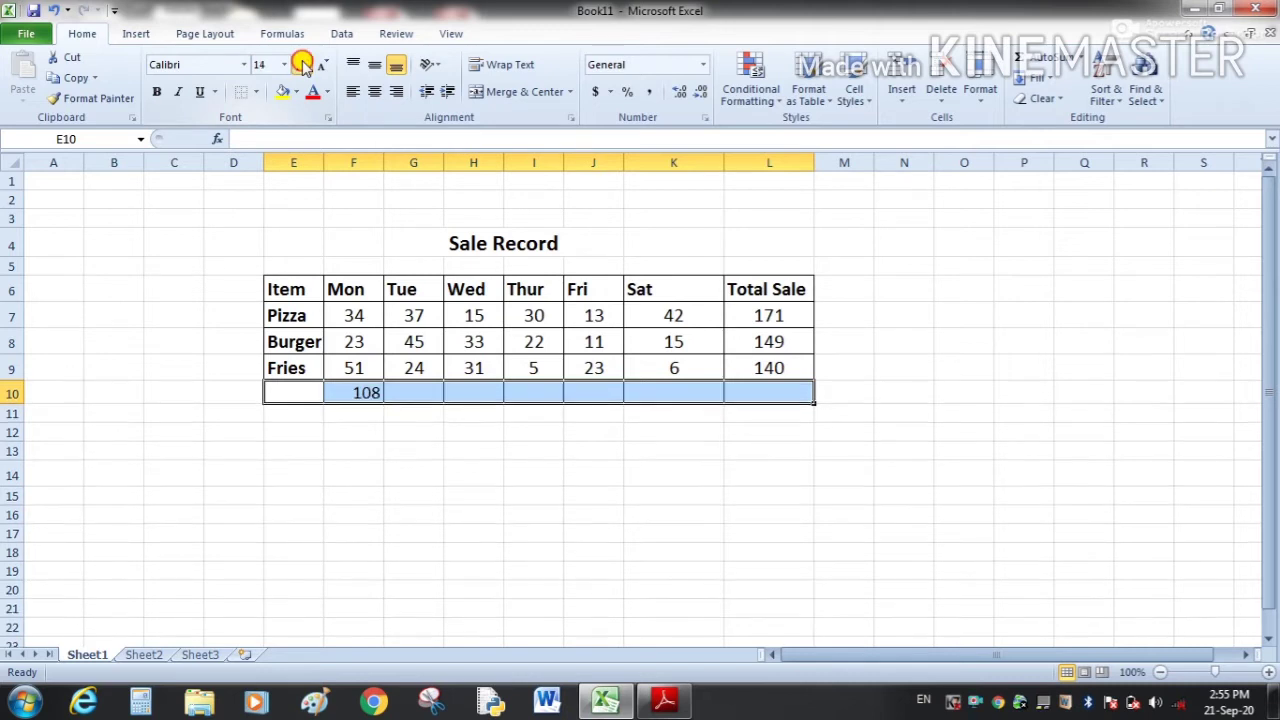
left_click(302, 65)
left_click(302, 65)
left_click(538, 480)
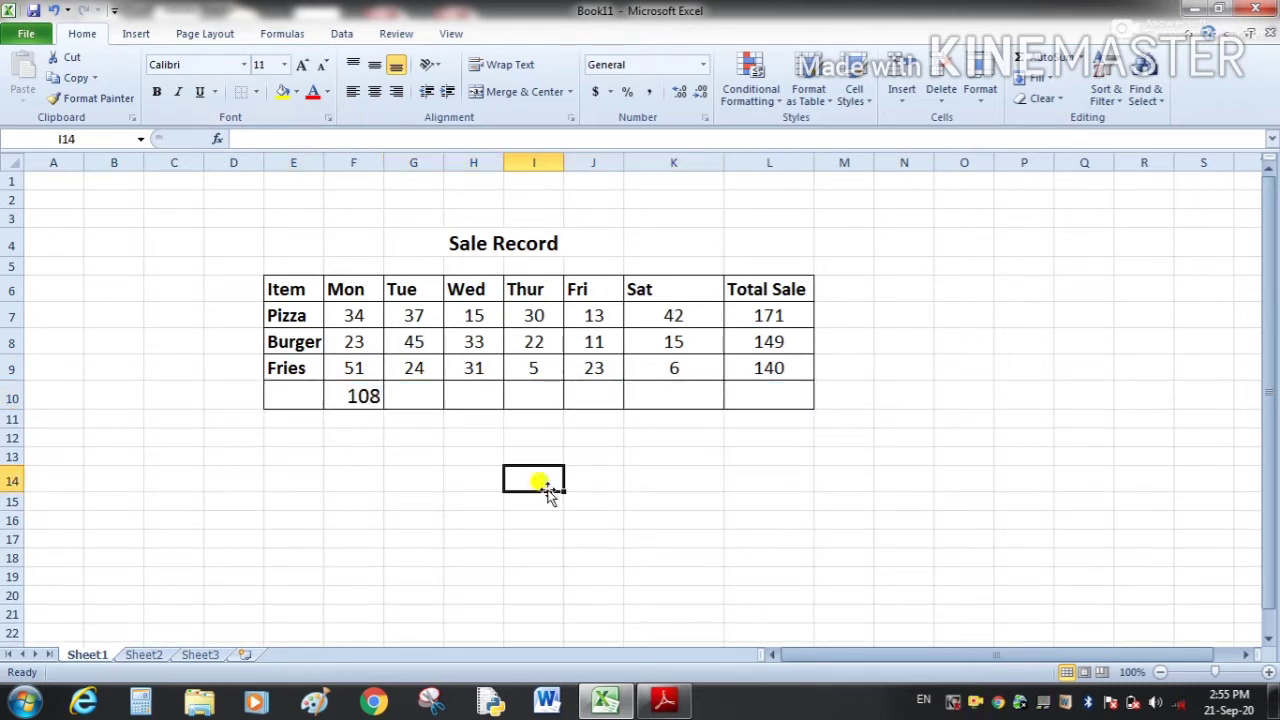
- Total the Tuesday sales G7:G9 in cell G10 with AutoSum
left_click_drag(412, 316, 424, 391)
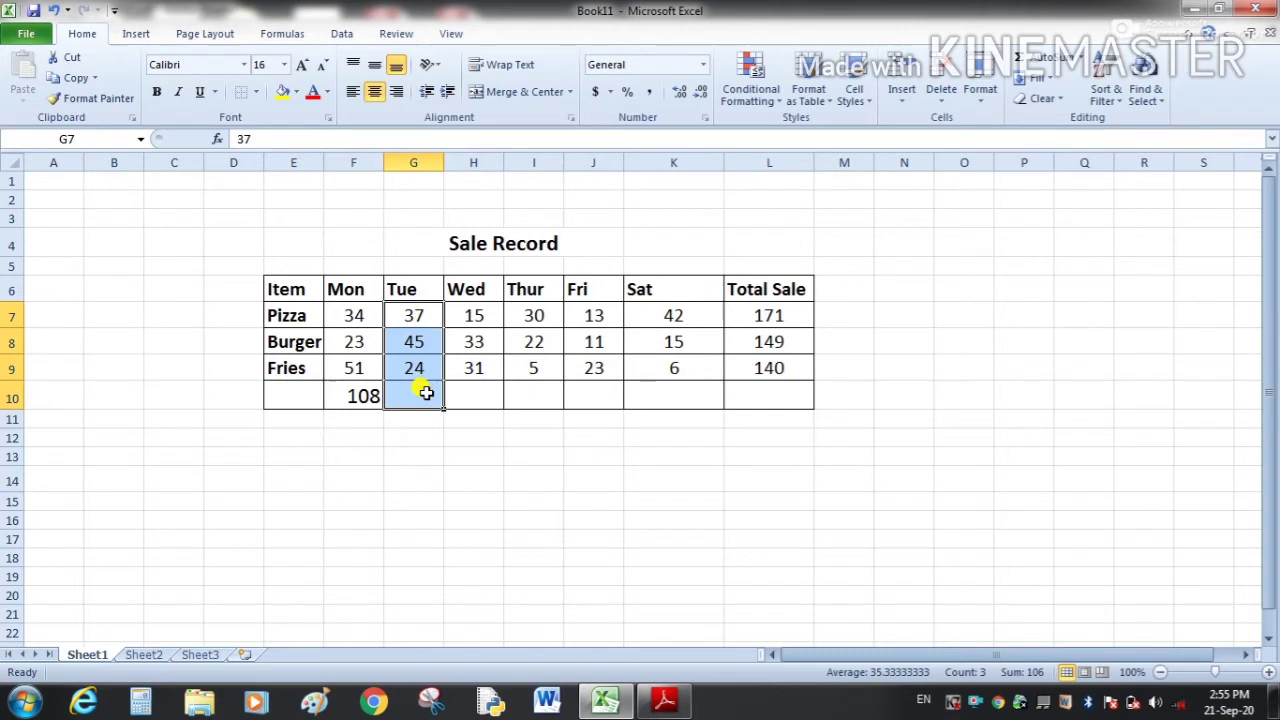
left_click(1047, 66)
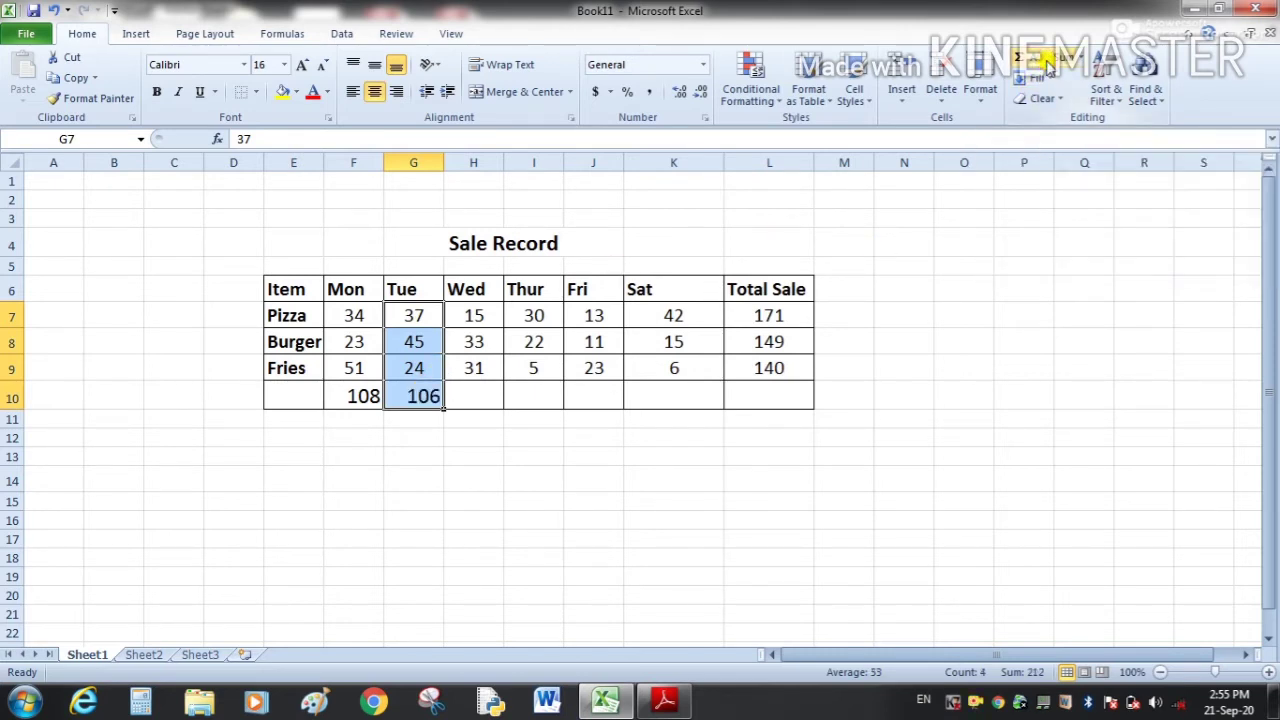
left_click(1022, 421)
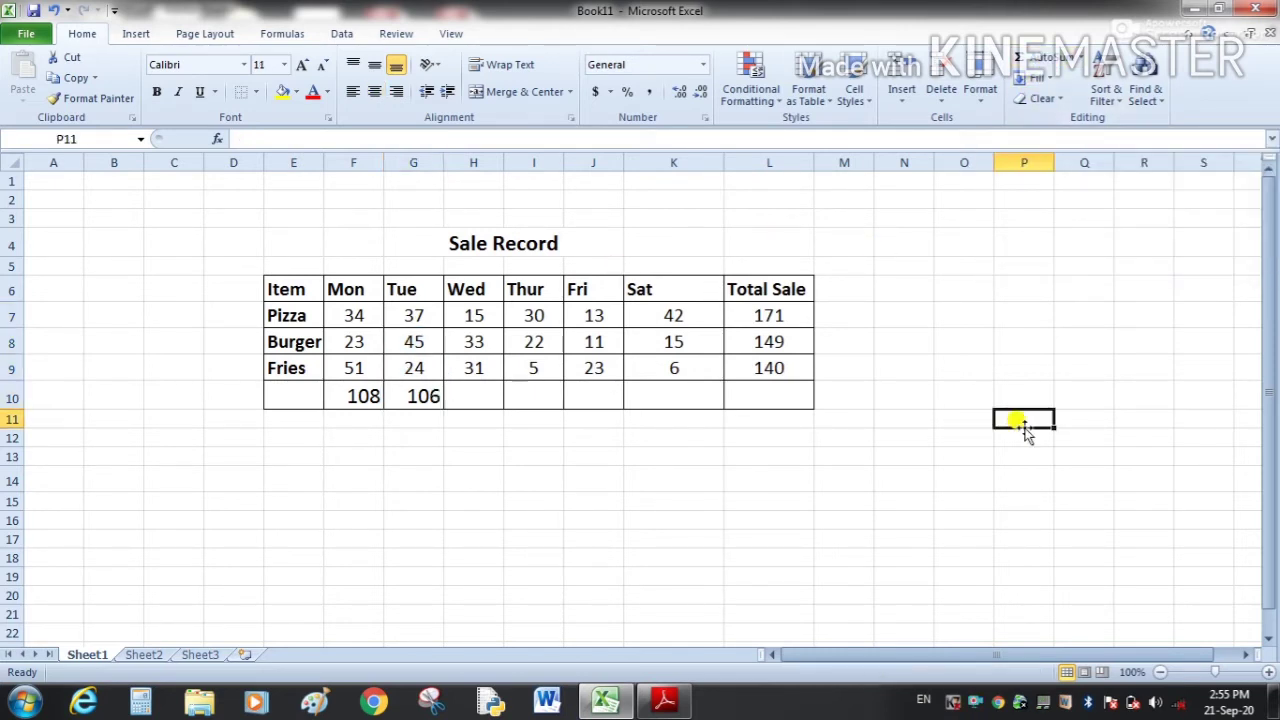
- Copy the Tuesday total formula from G10 across to H10:K10 for the Wednesday to Saturday totals
left_click(428, 396)
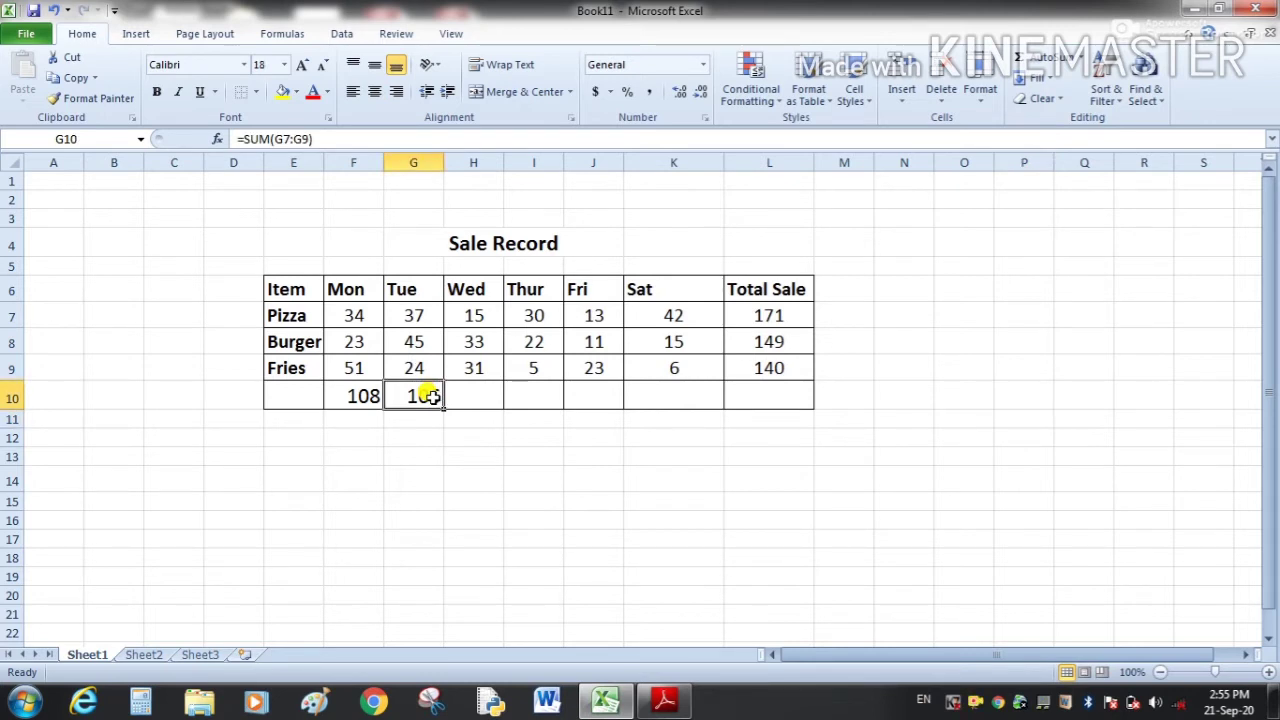
left_click_drag(480, 388, 556, 393)
left_click_drag(480, 314, 480, 388)
left_click(478, 390)
left_click(427, 395)
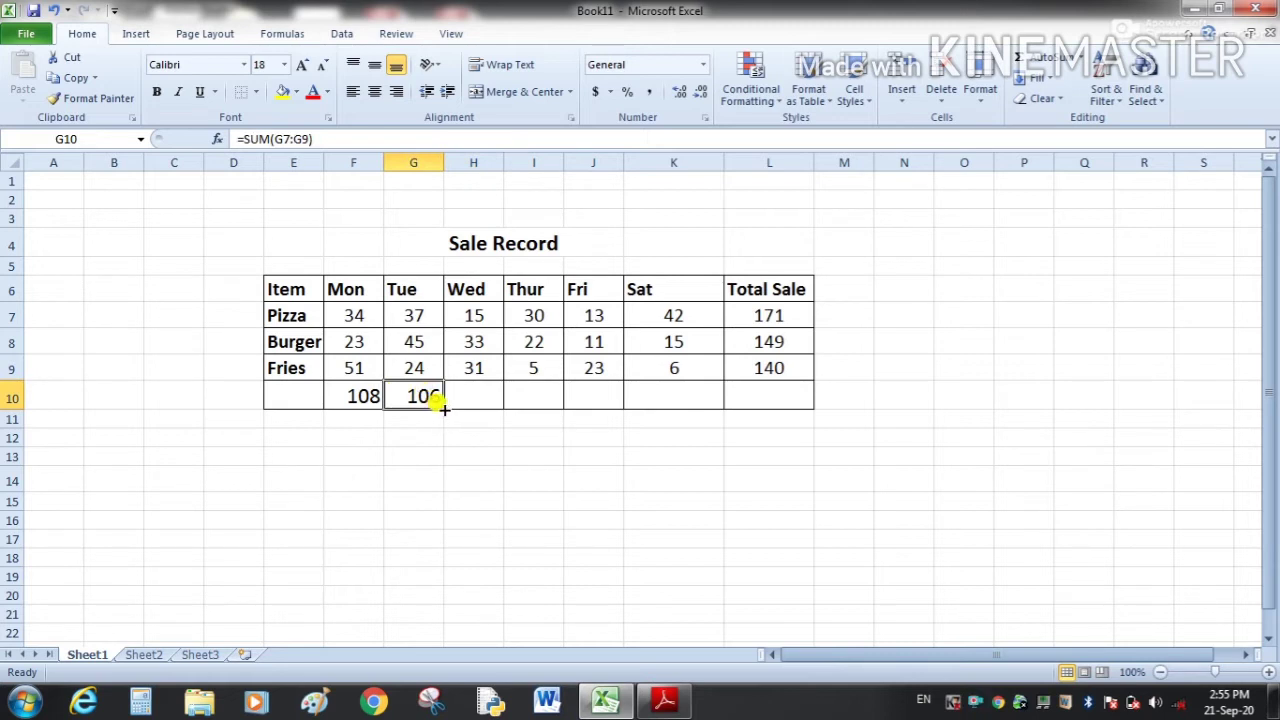
left_click_drag(443, 408, 684, 416)
left_click(686, 437)
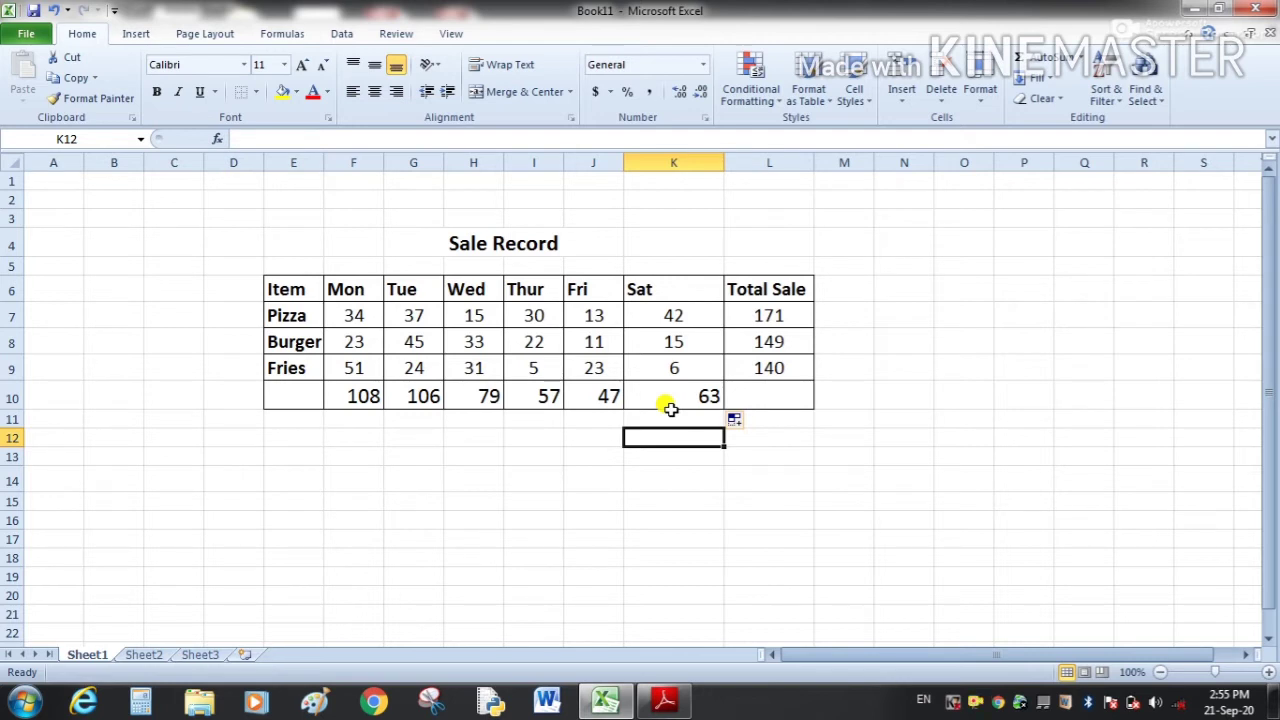
left_click(764, 316)
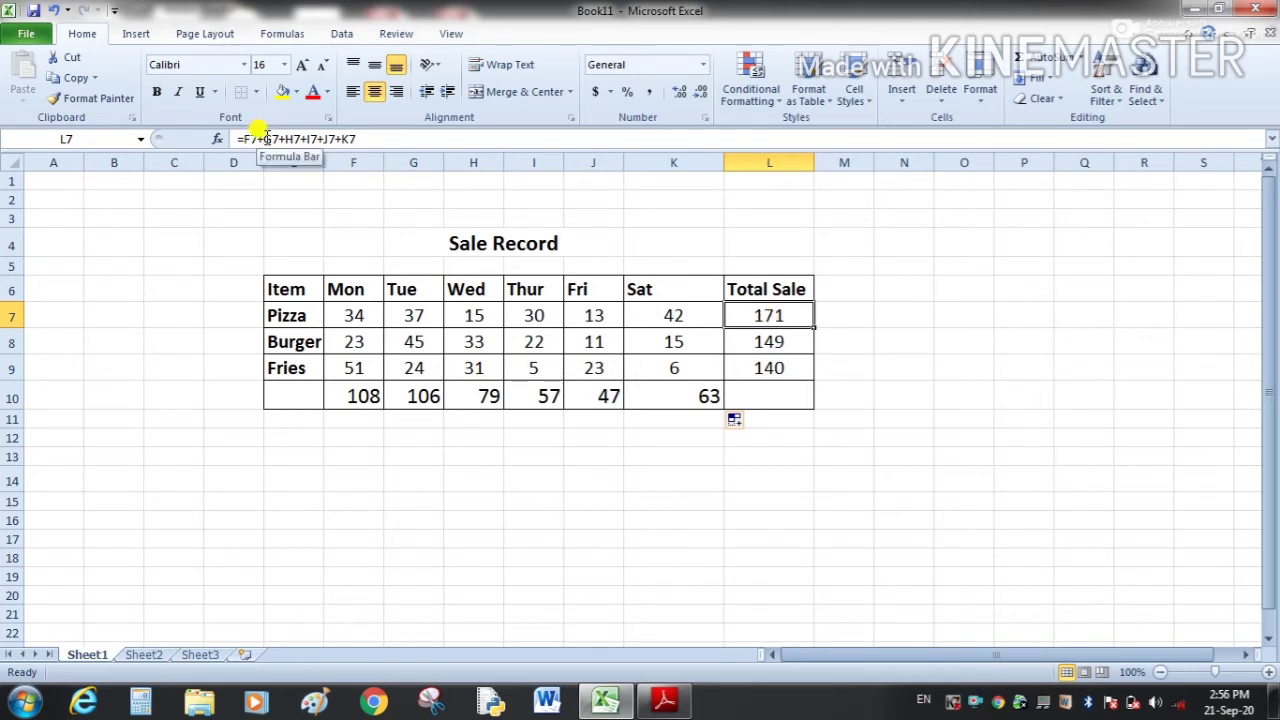
left_click(806, 452)
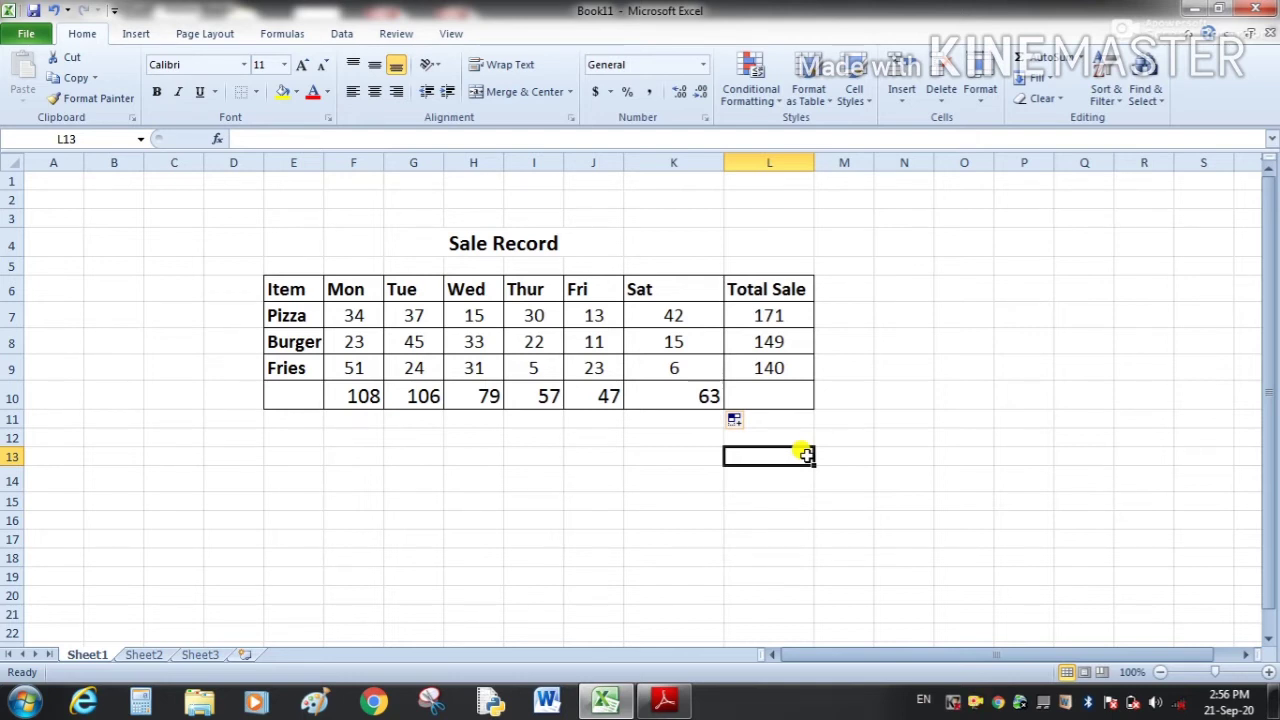
- On Sheet2, change the Quantity heading in cell H6 of the Sale Record table to Rate
left_click(152, 655)
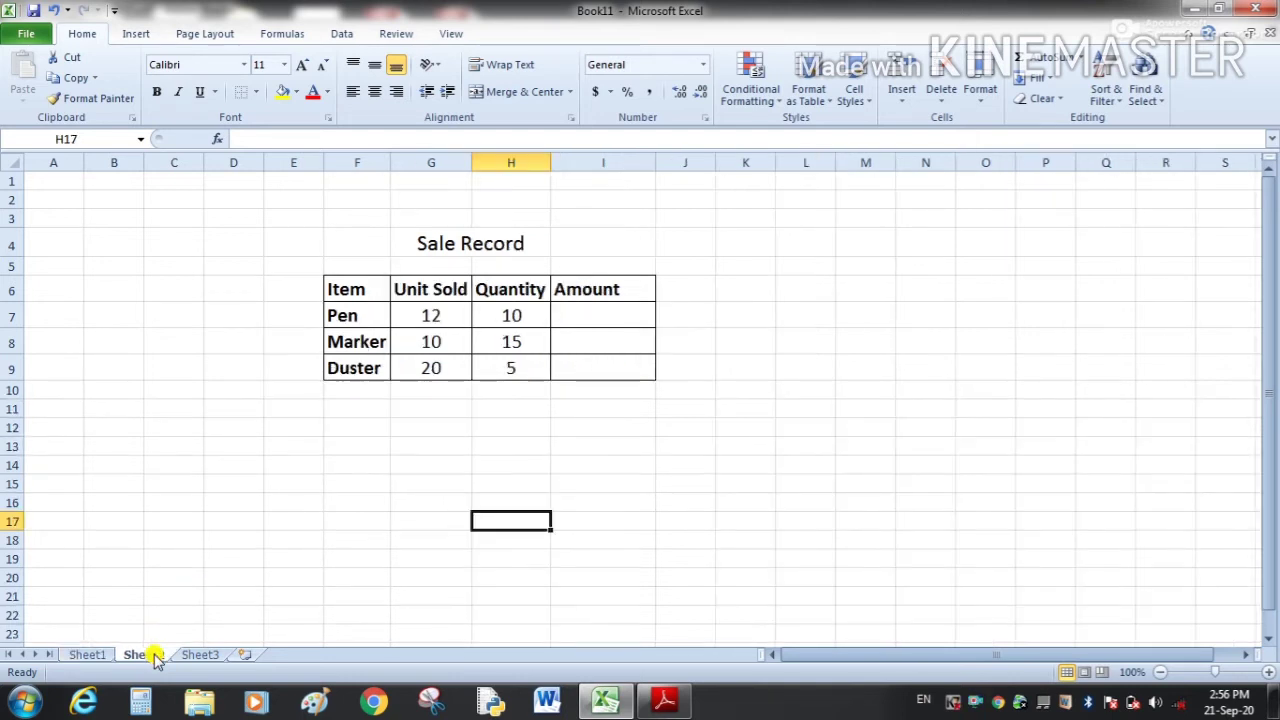
left_click(605, 496)
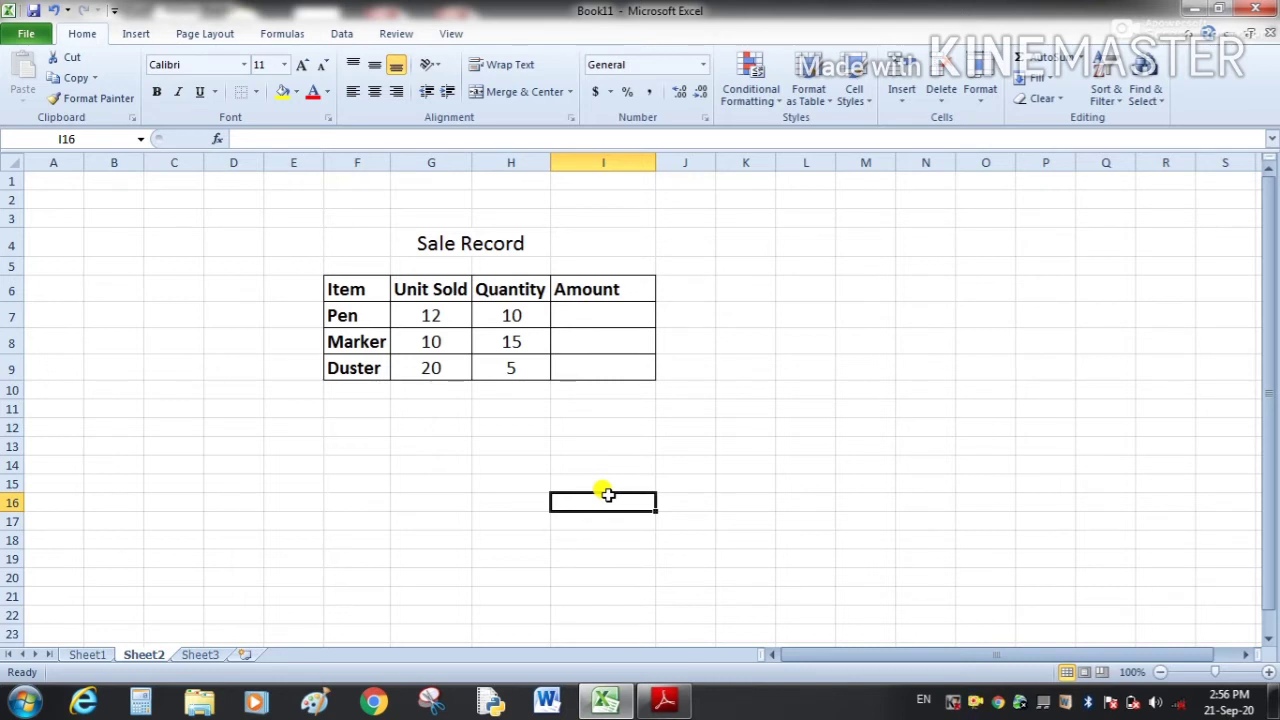
left_click(600, 316)
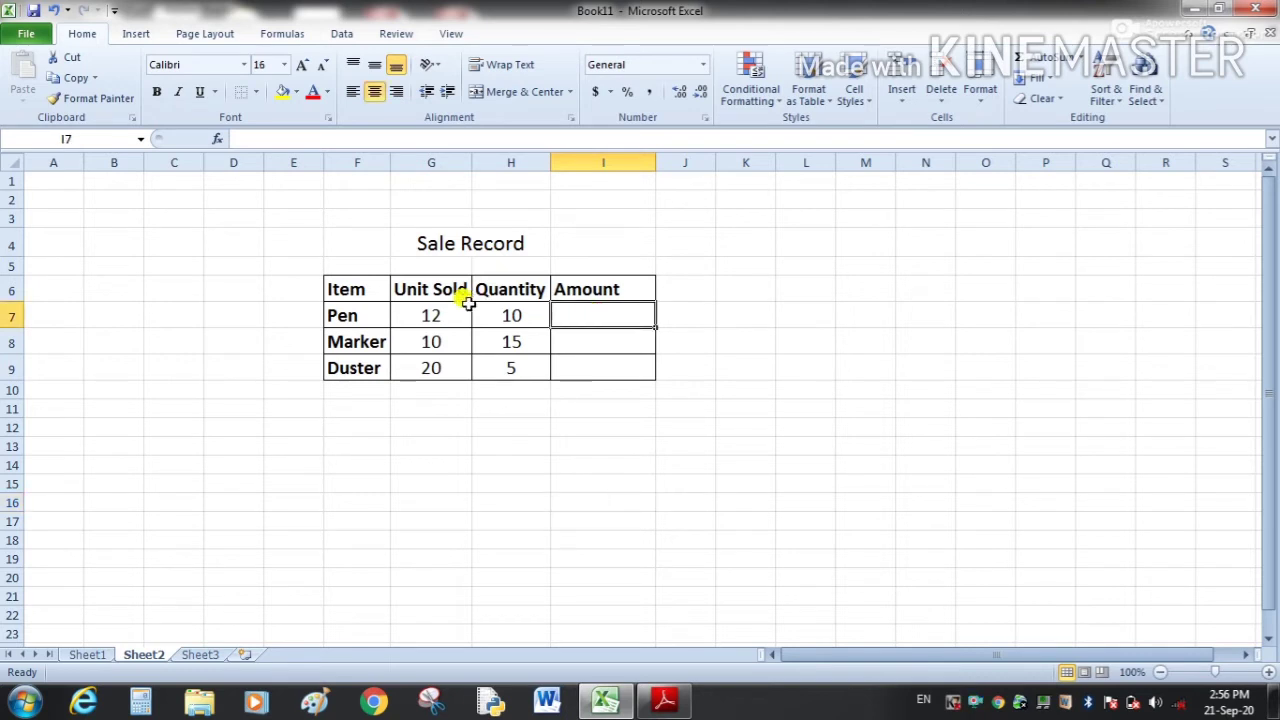
left_click(438, 287)
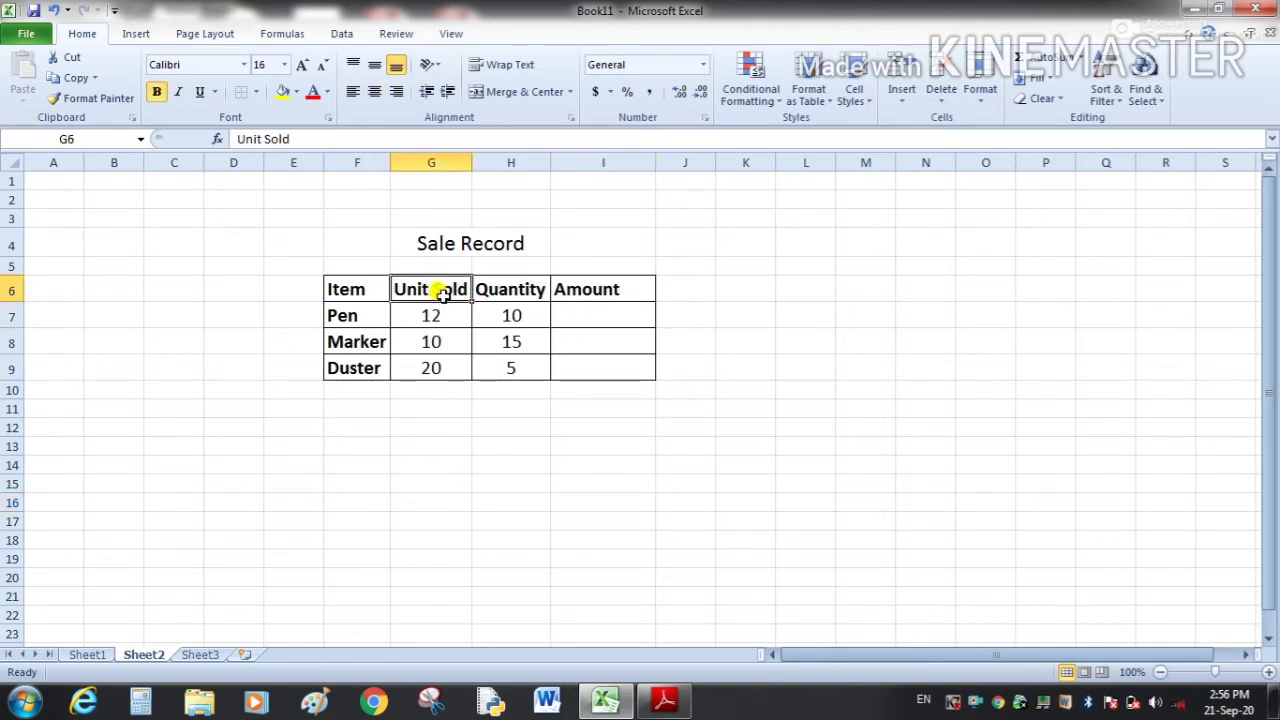
left_click(487, 292)
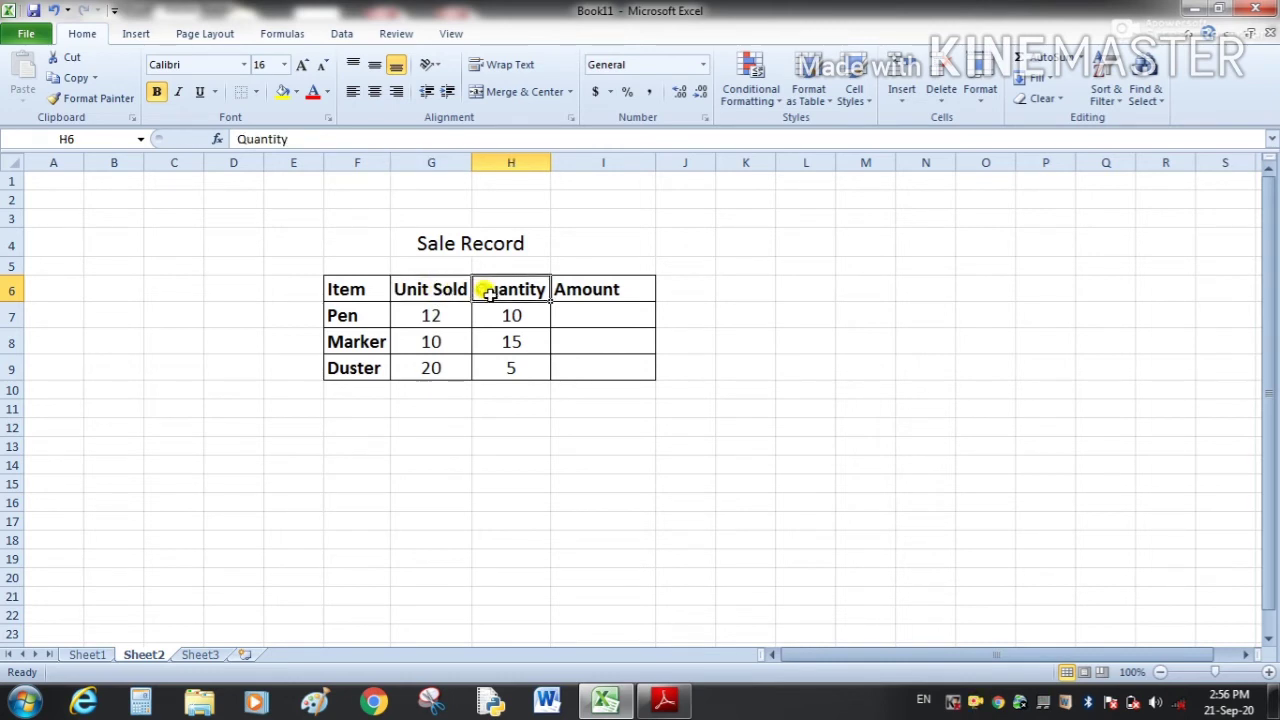
type("Rate")
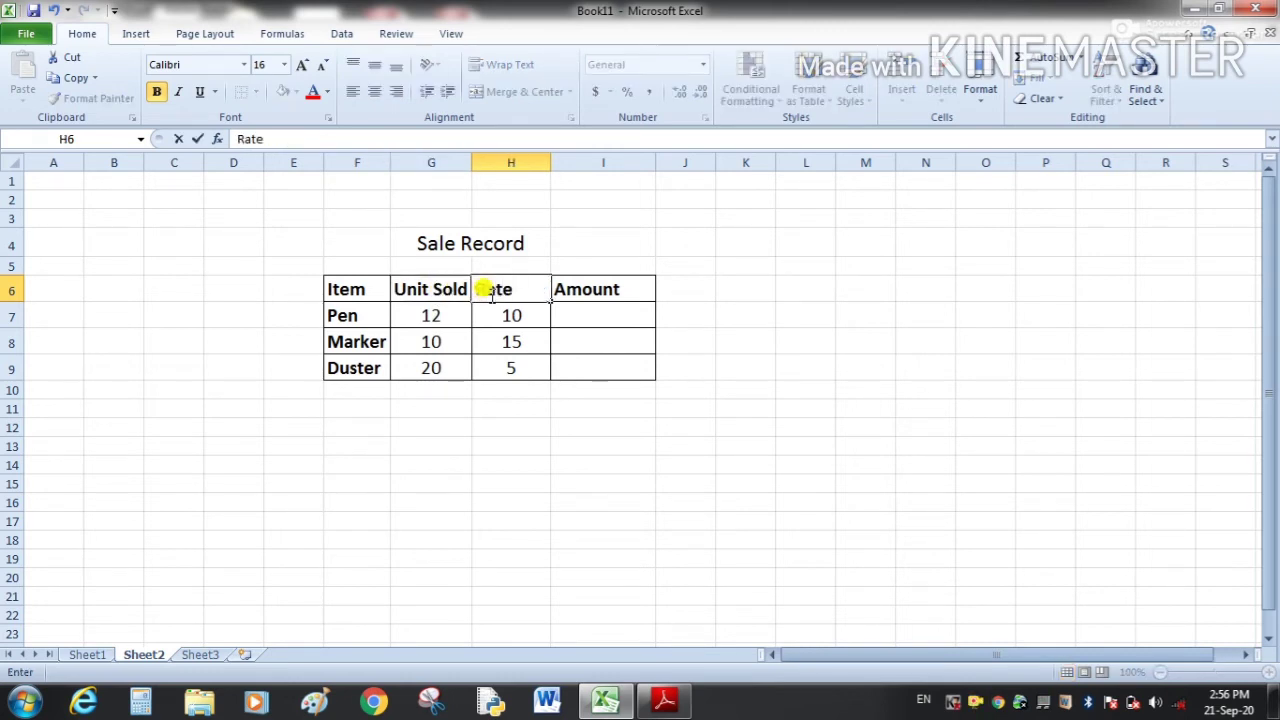
left_click(602, 317)
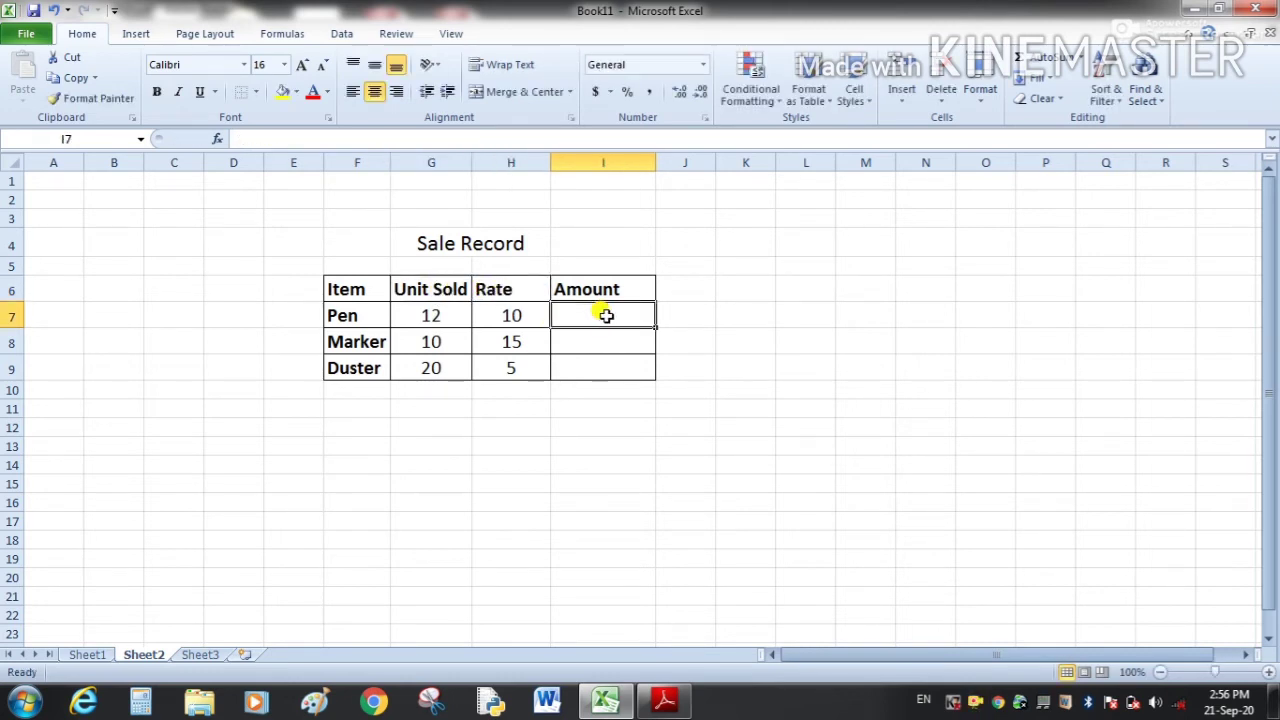
left_click(506, 287)
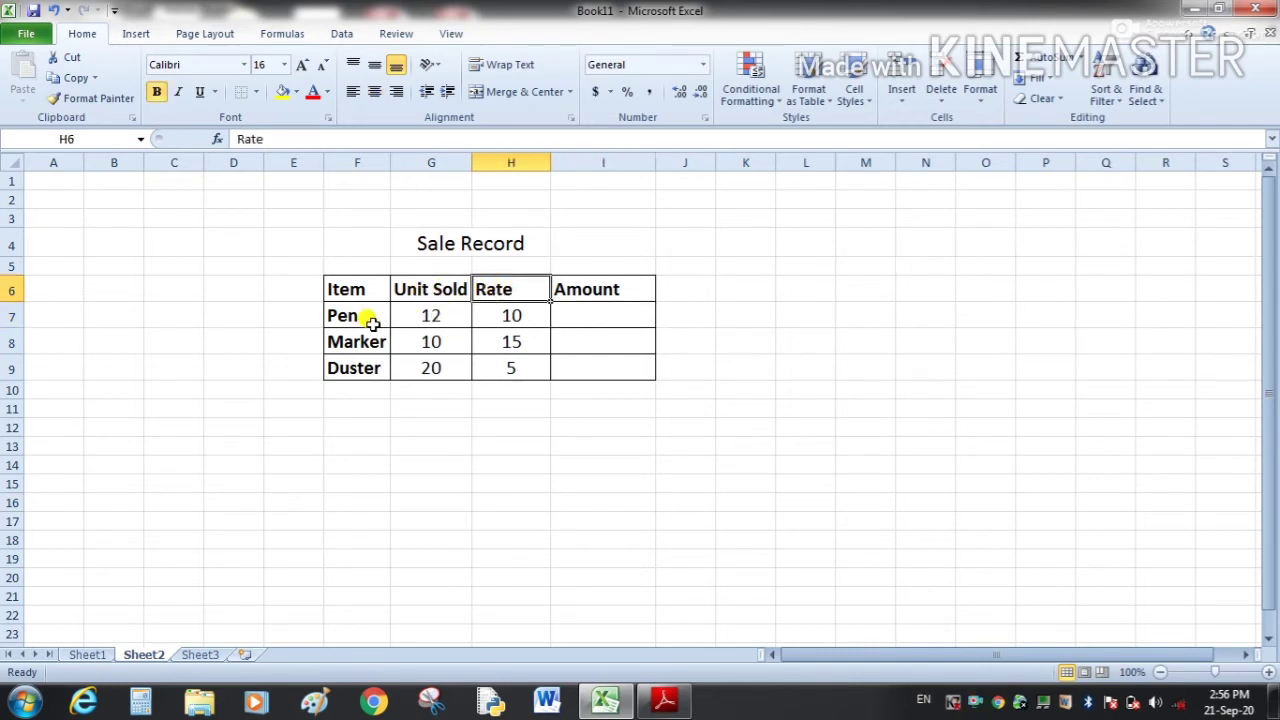
- Change the Rate heading in cell H6 of the Sale Record table to Rate(Rs)
left_click_drag(370, 318, 366, 369)
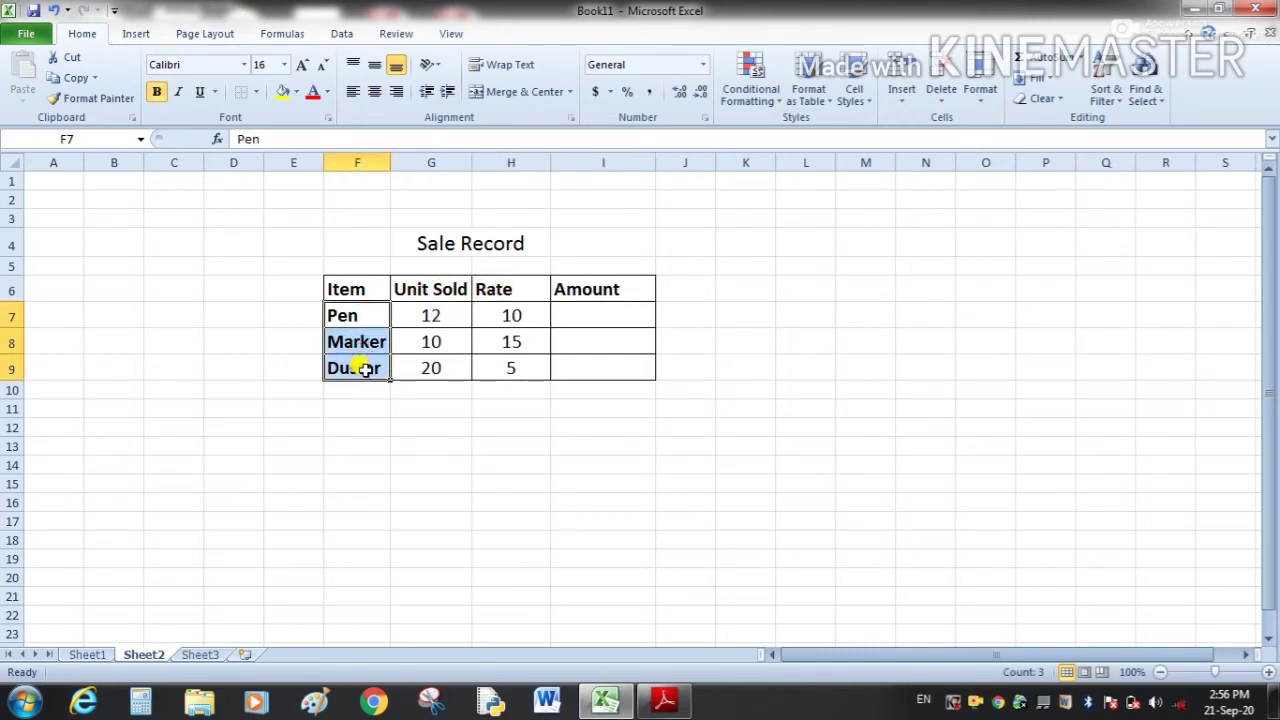
left_click(363, 316)
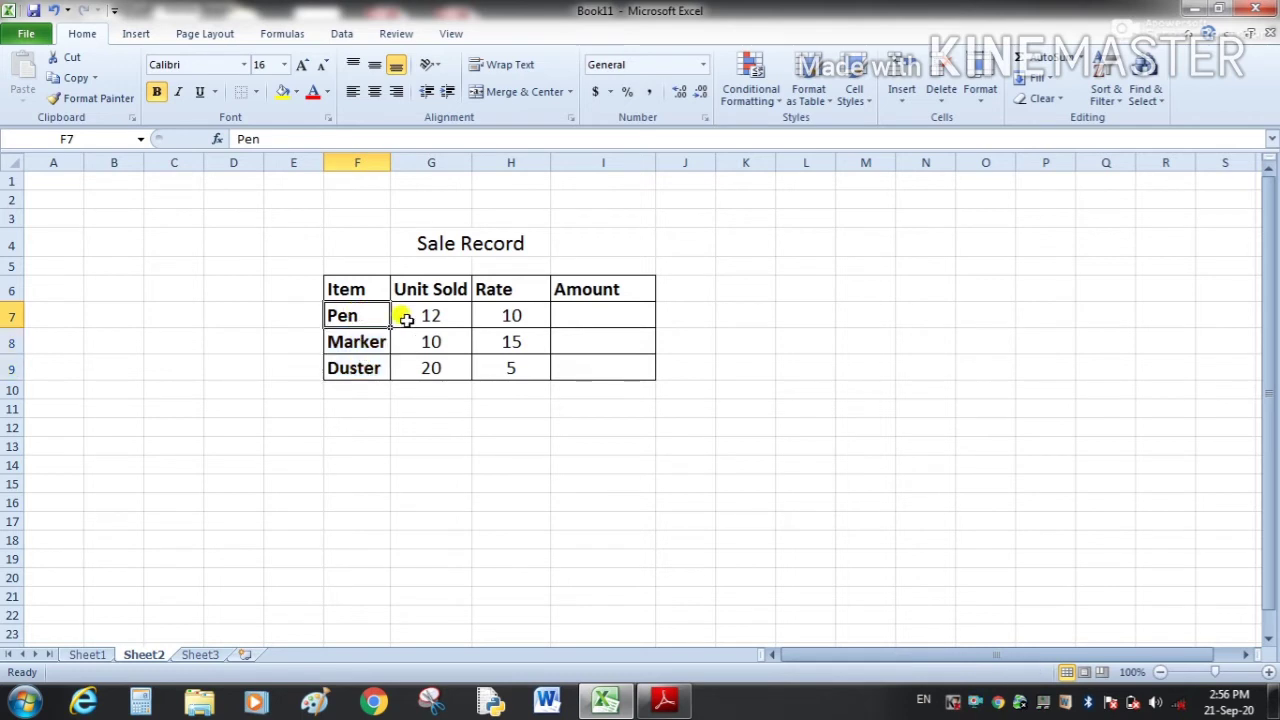
left_click(438, 315)
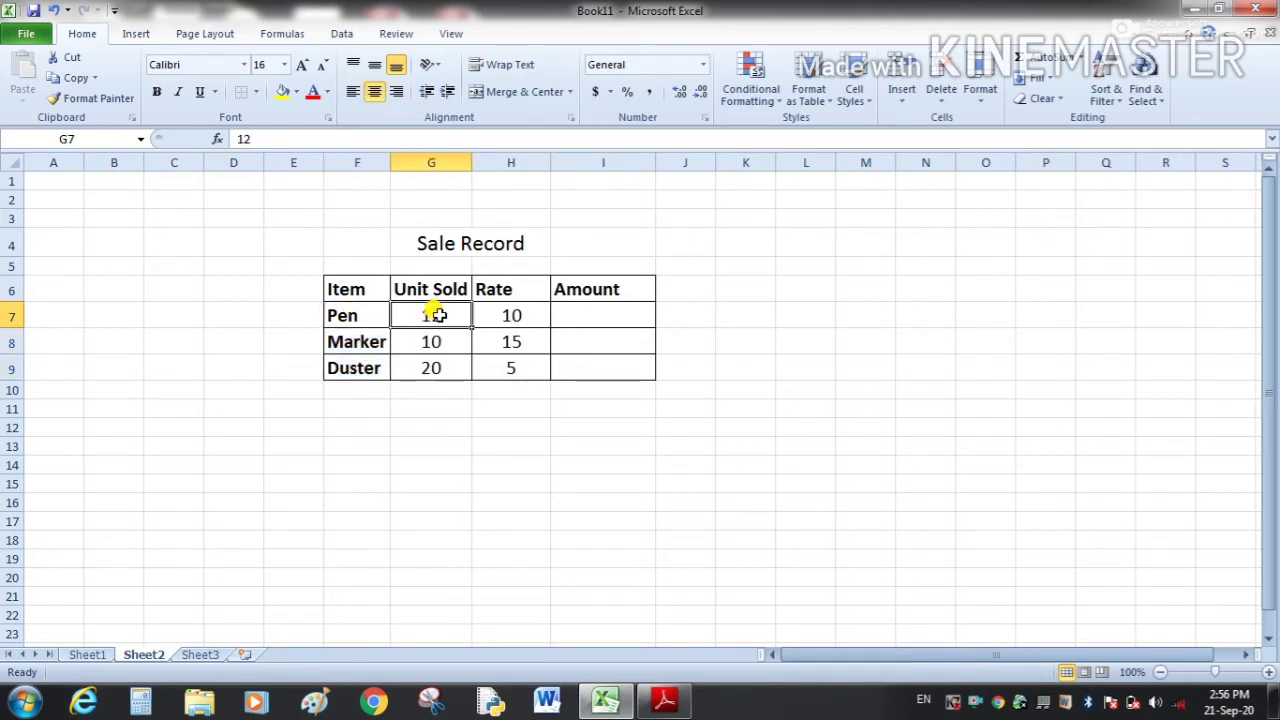
left_click(514, 317)
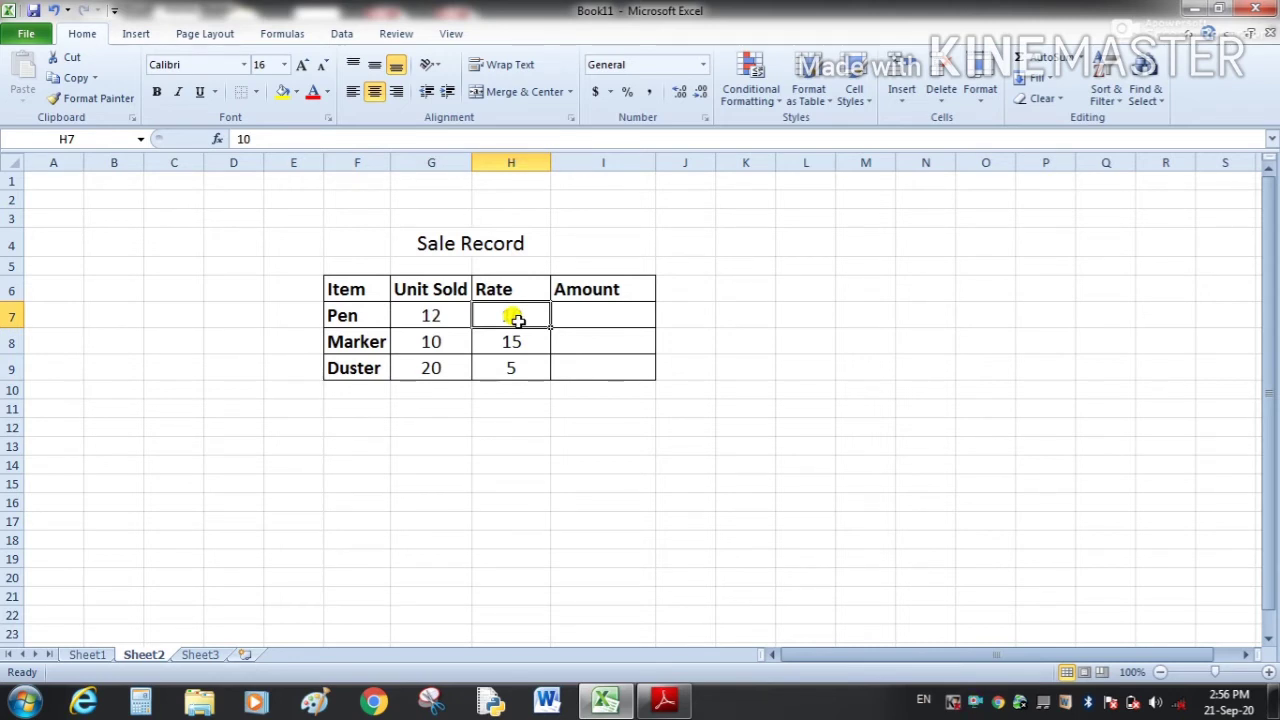
double_click(512, 286)
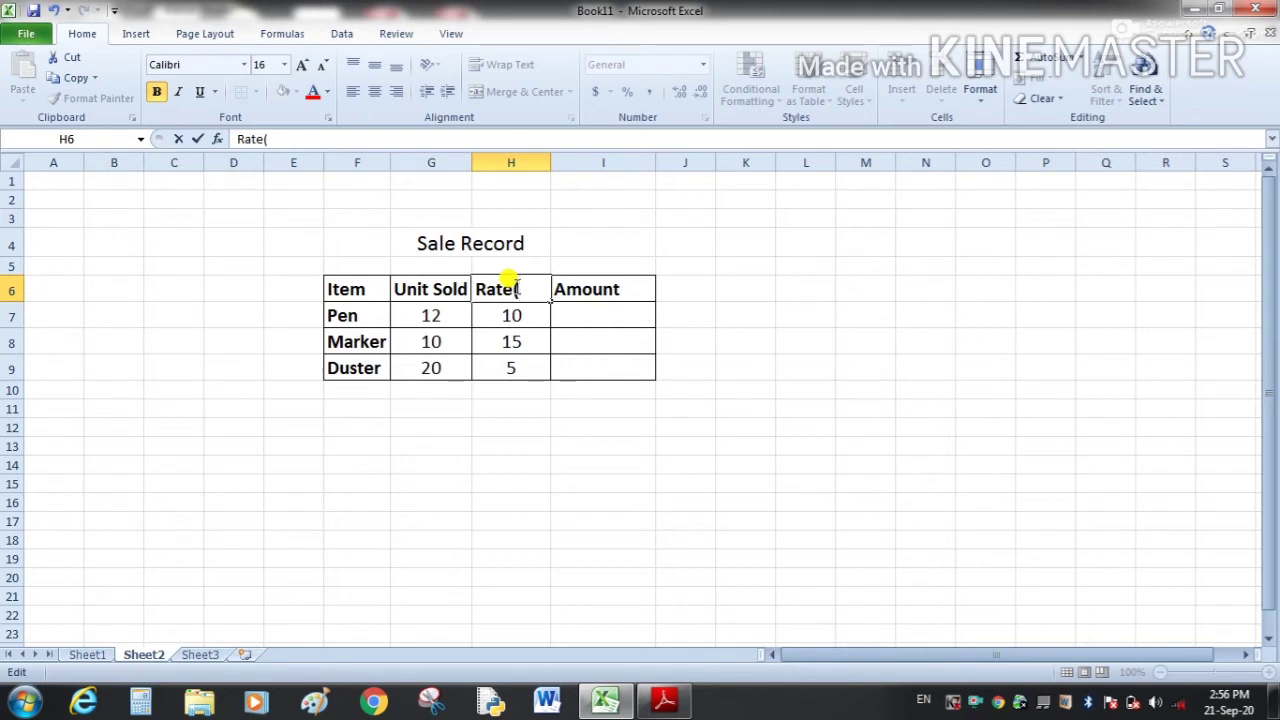
type("Rs)")
left_click(590, 312)
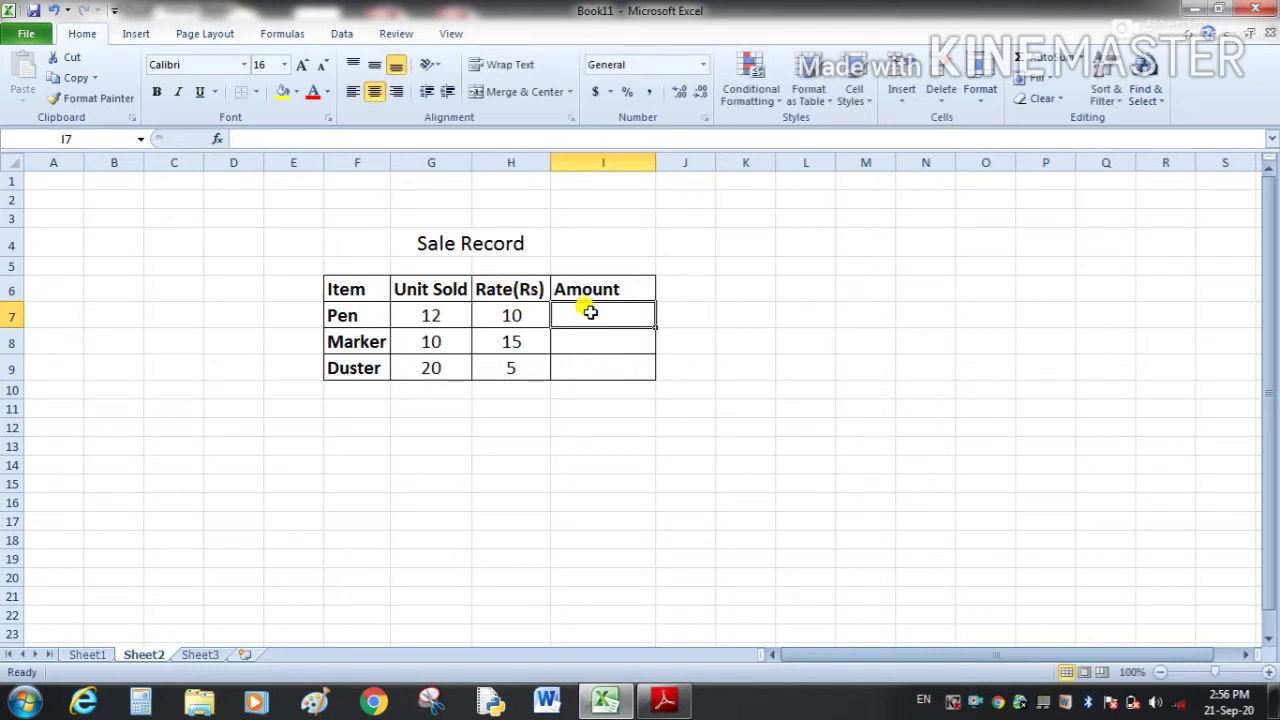
- Calculate the Pen amount in cell I7 by multiplying units sold by rate with the formula =G7*H7
left_click(441, 316)
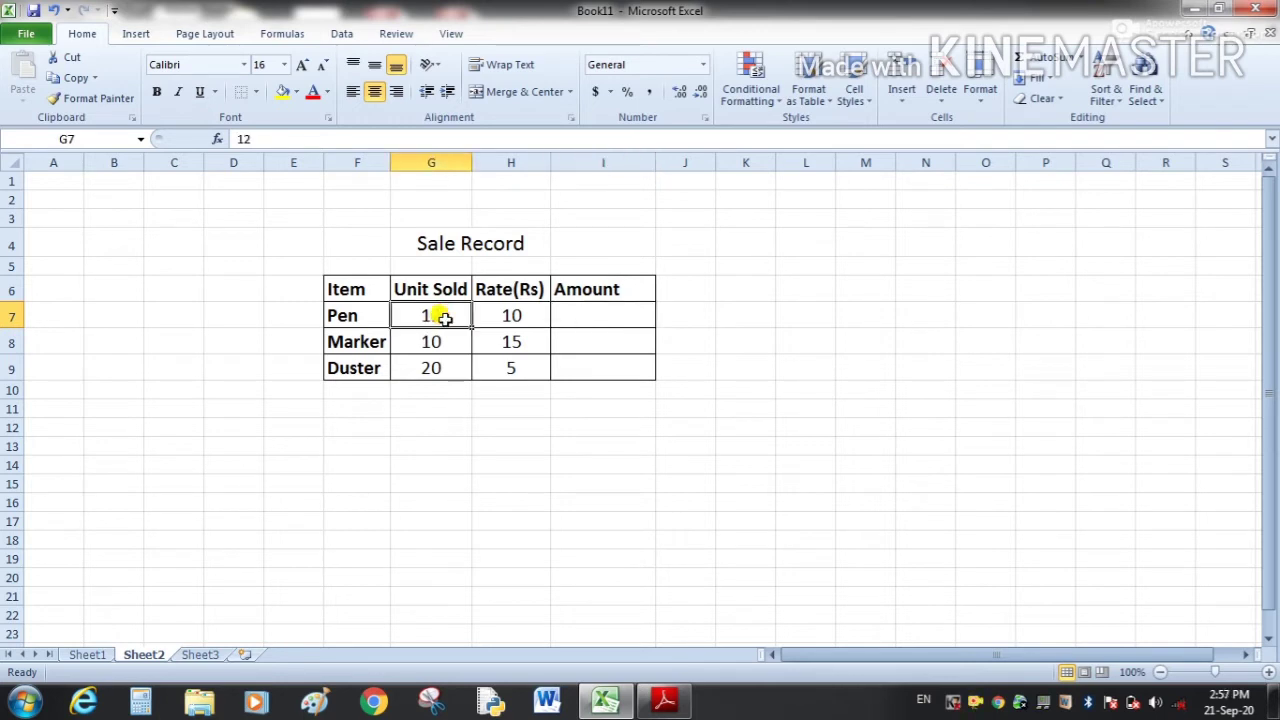
left_click(512, 317)
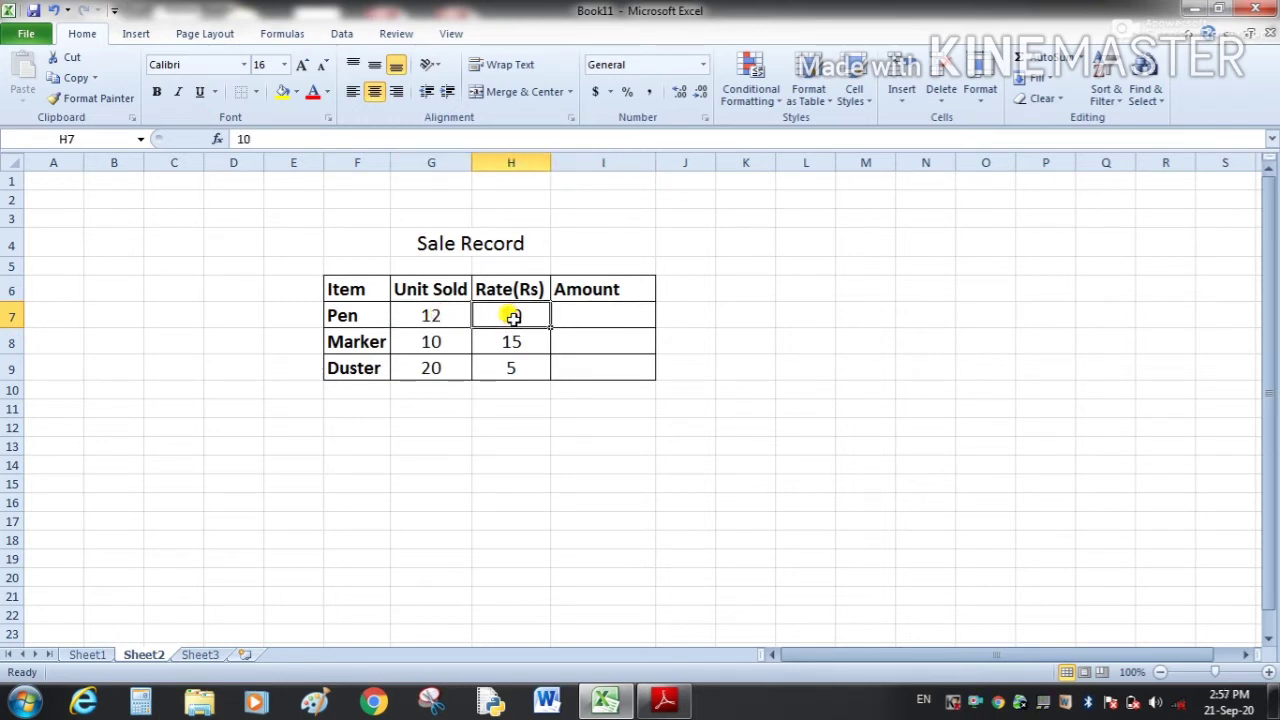
left_click(574, 316)
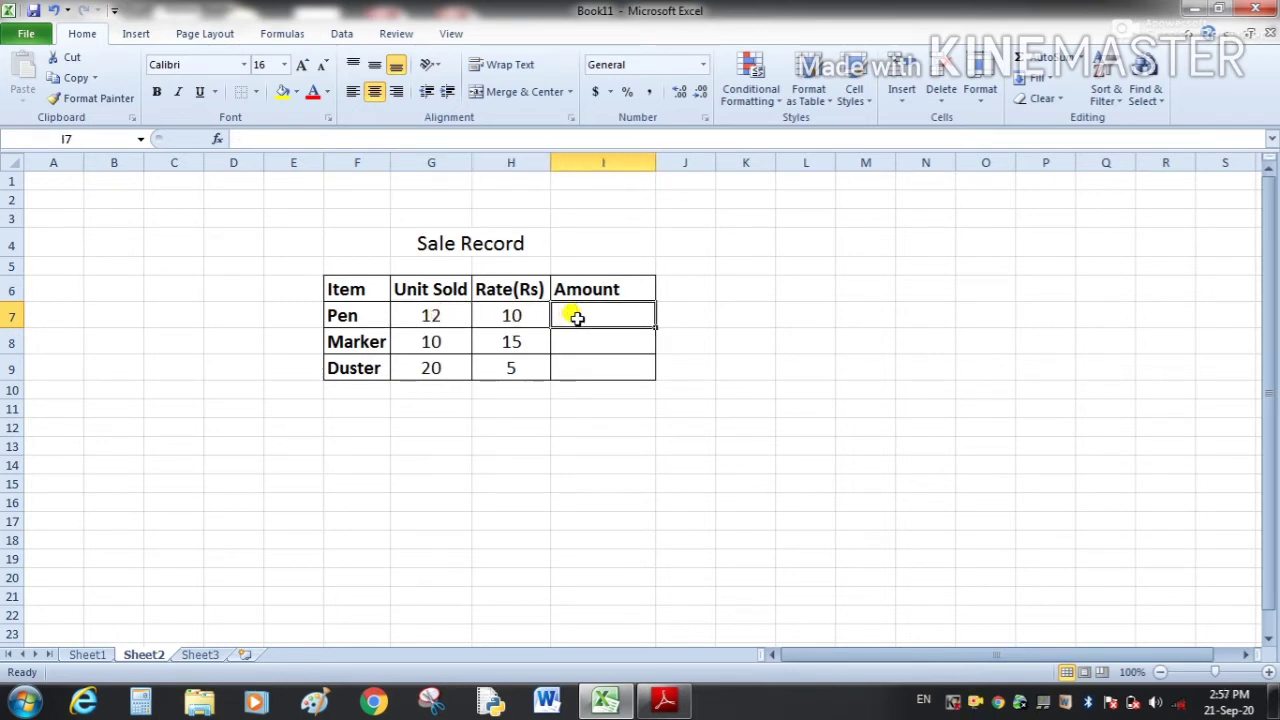
type("=")
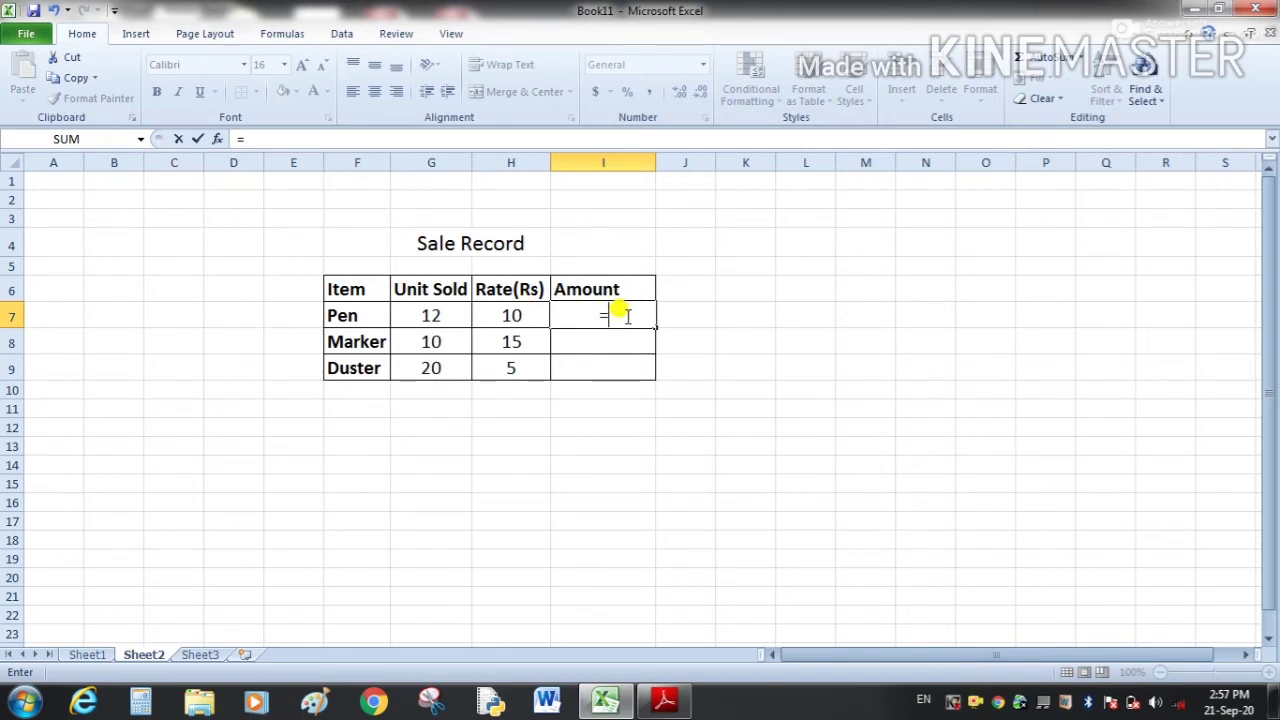
left_click(448, 315)
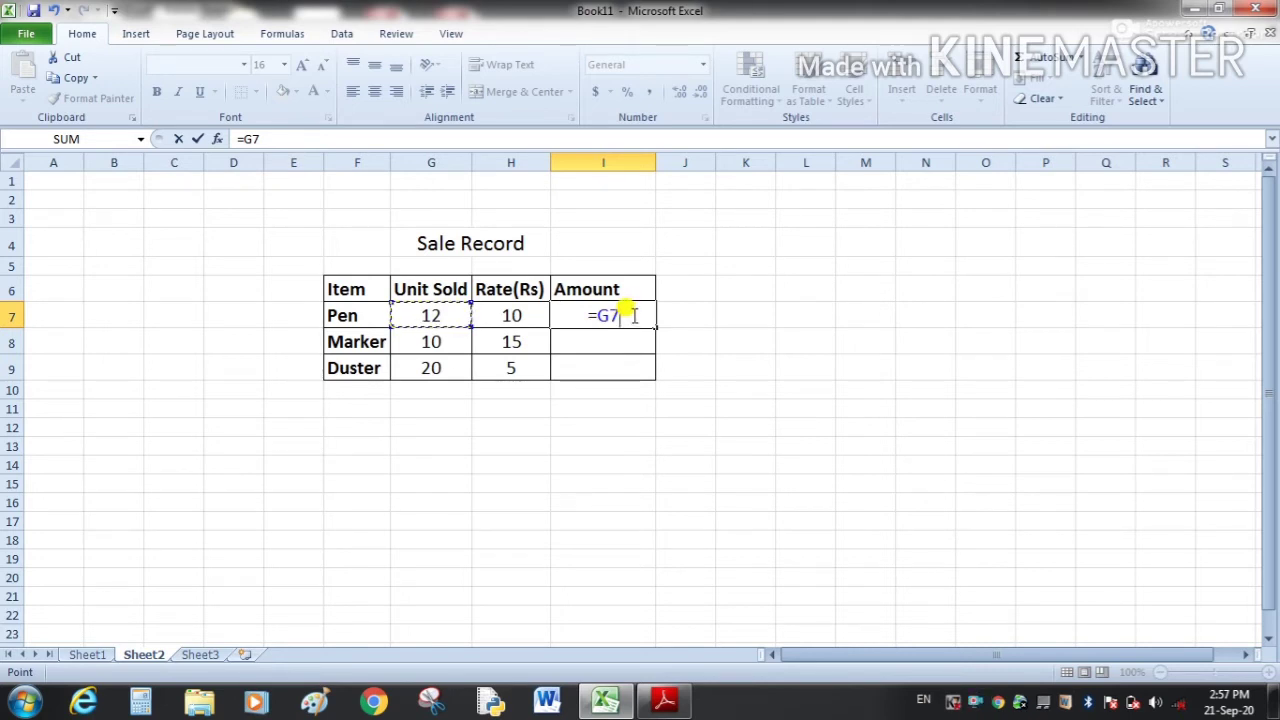
type("*")
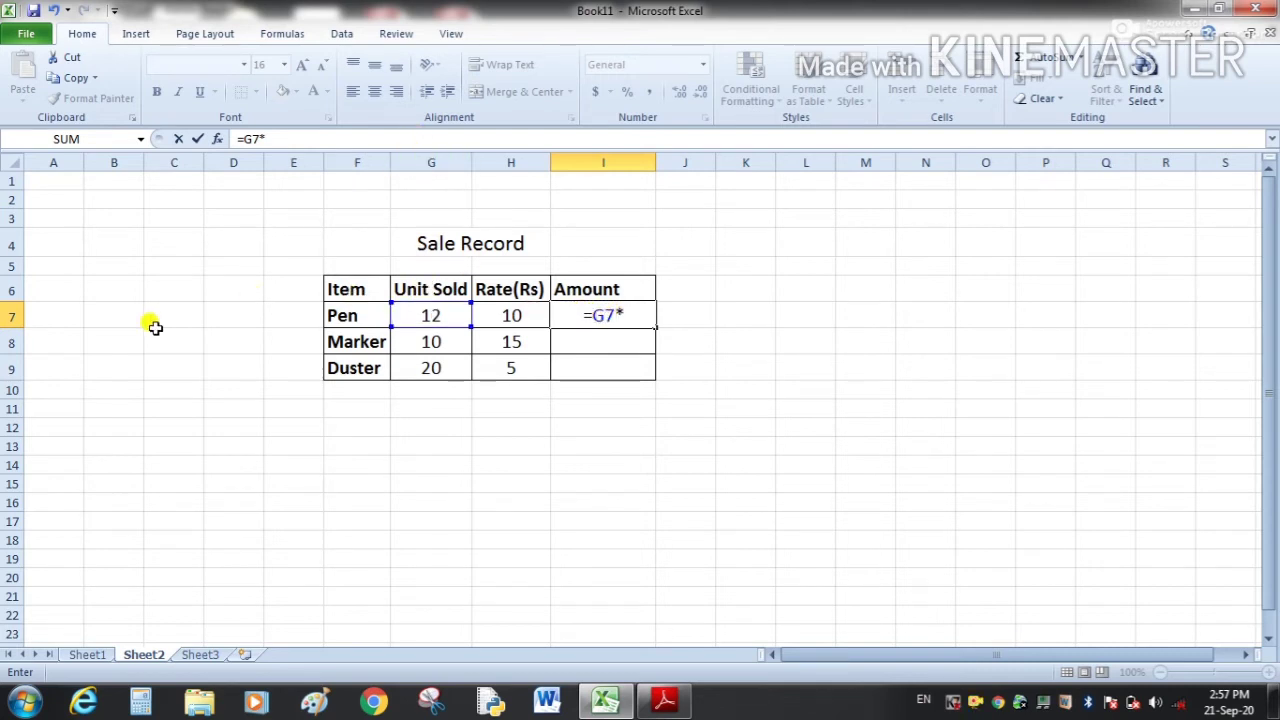
left_click(511, 314)
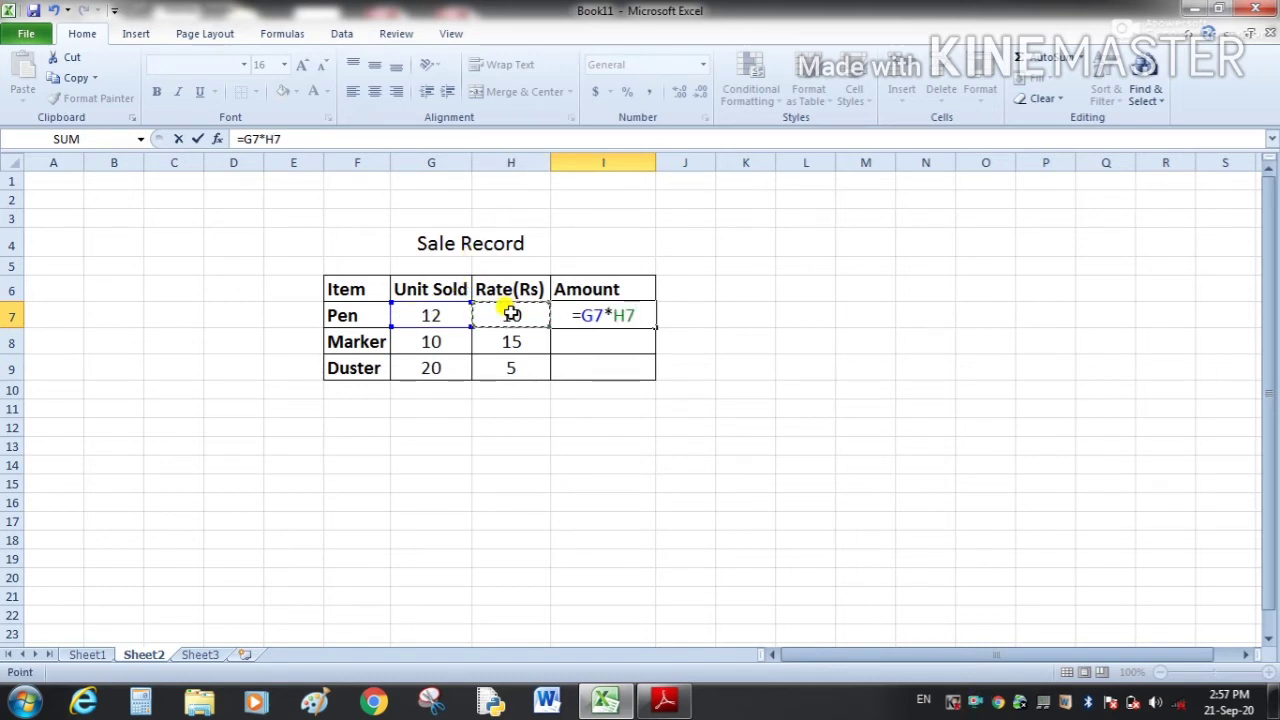
key("Return")
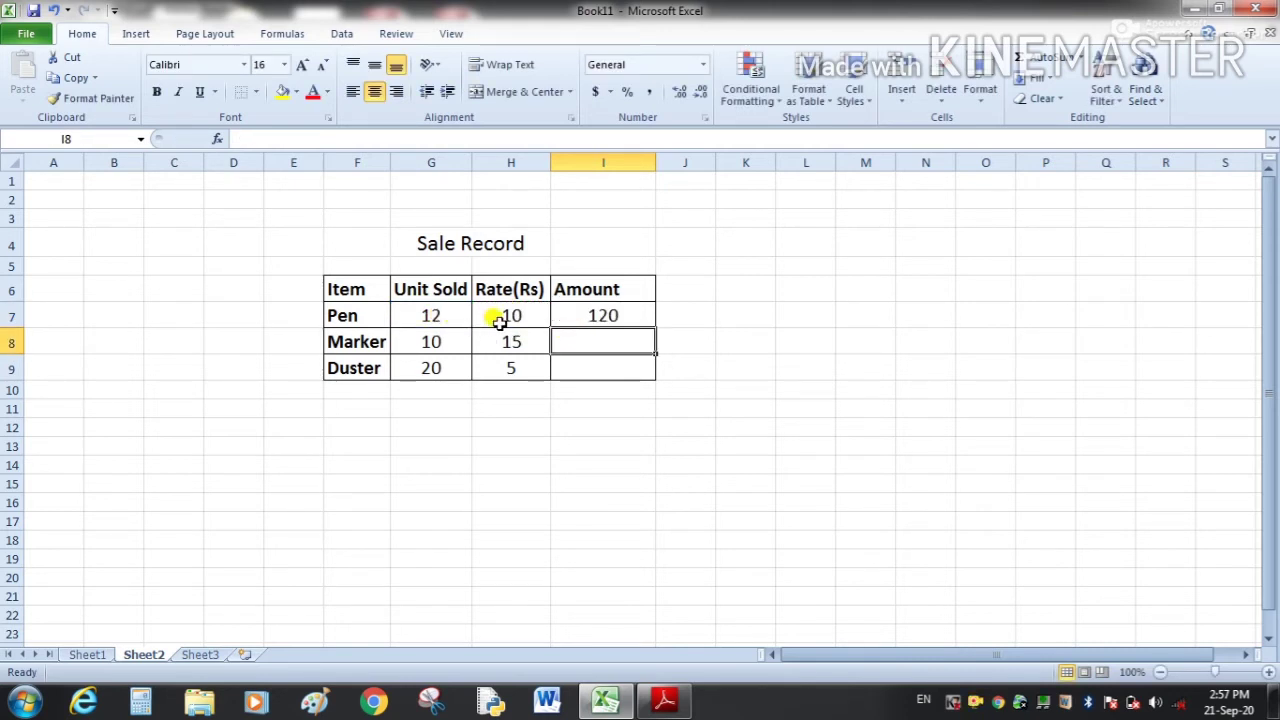
- Copy the Pen amount formula from I7 down to I8:I9 for Marker and Duster
left_click(618, 314)
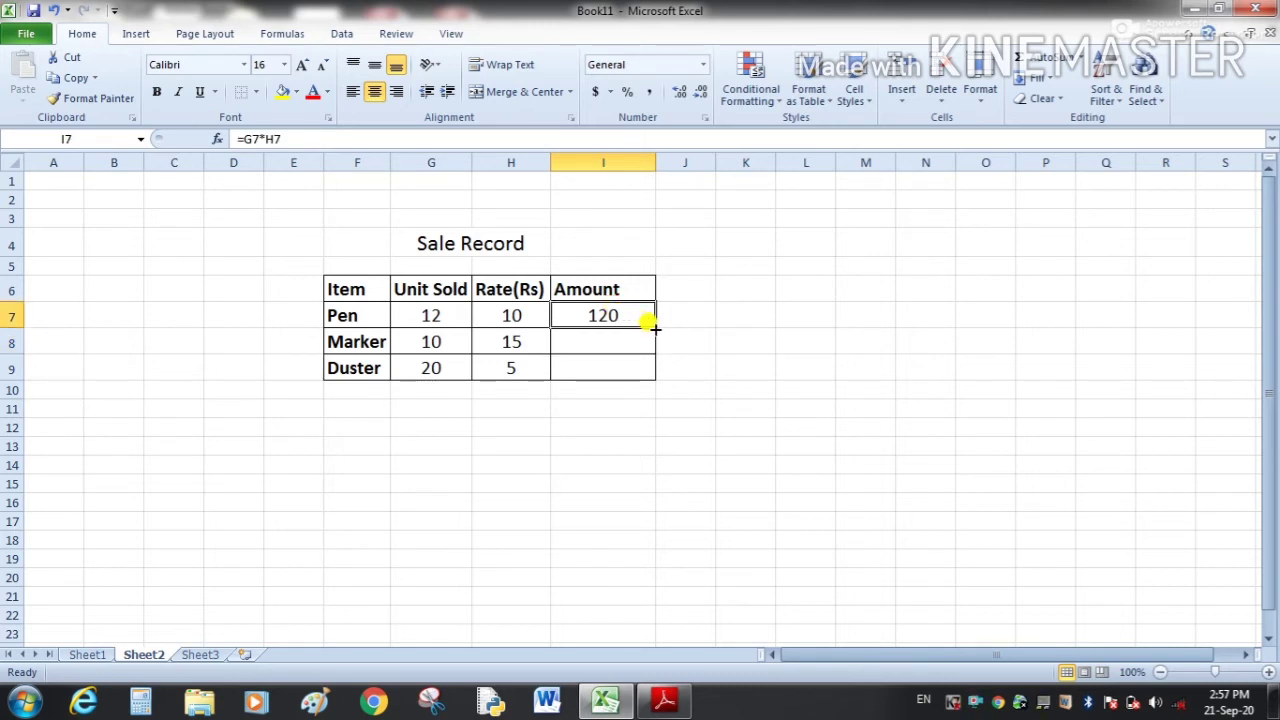
left_click_drag(655, 327, 653, 373)
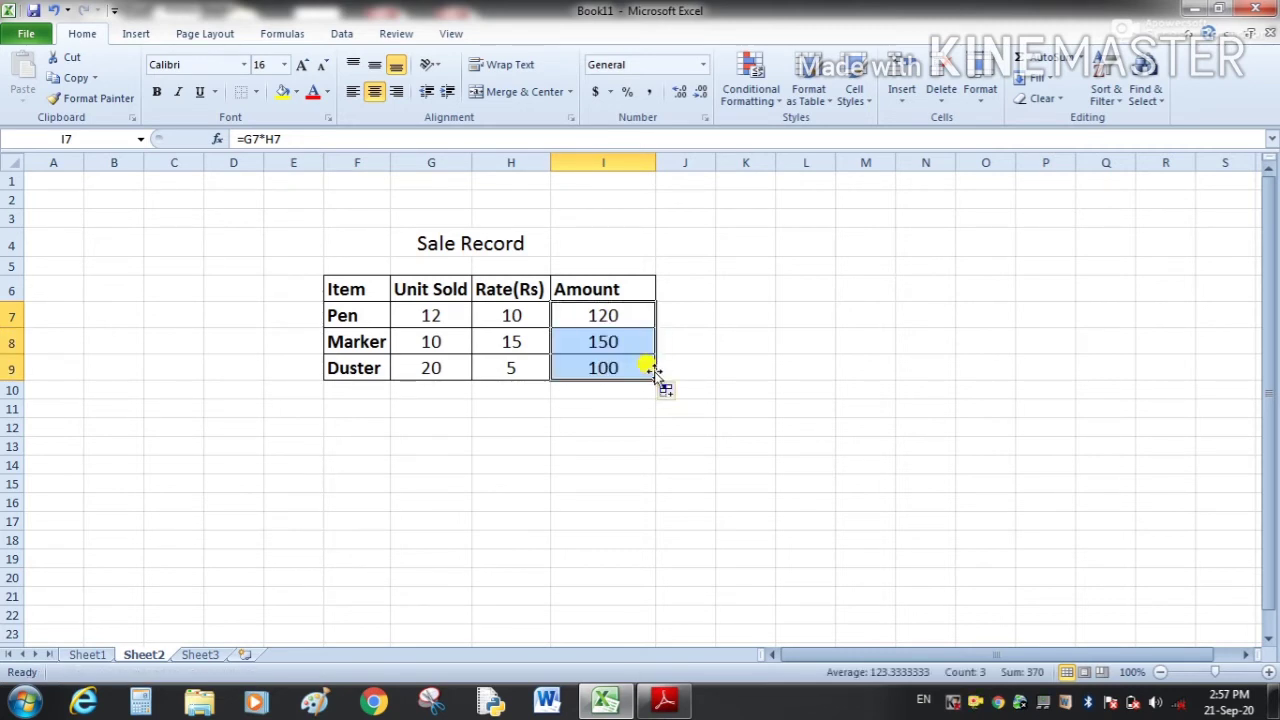
left_click(718, 404)
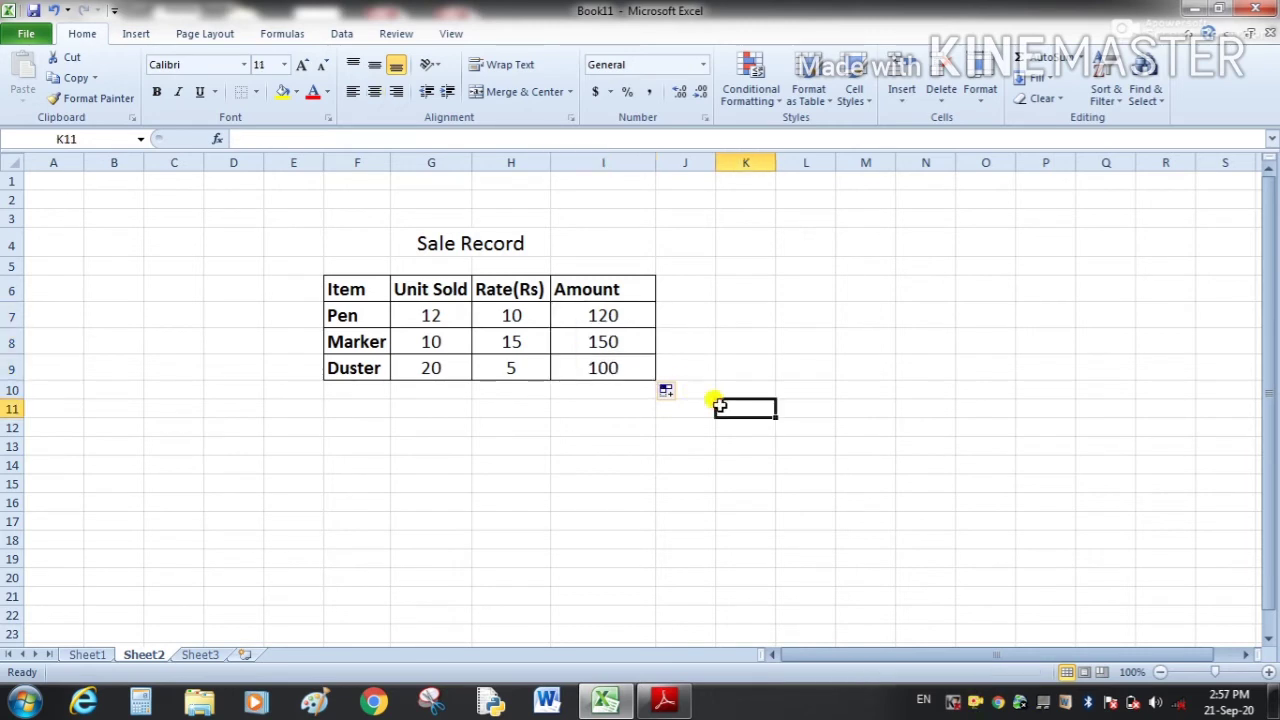
- Compare the cell references in the Amount formulas of I7, I8 and I9
left_click(612, 316)
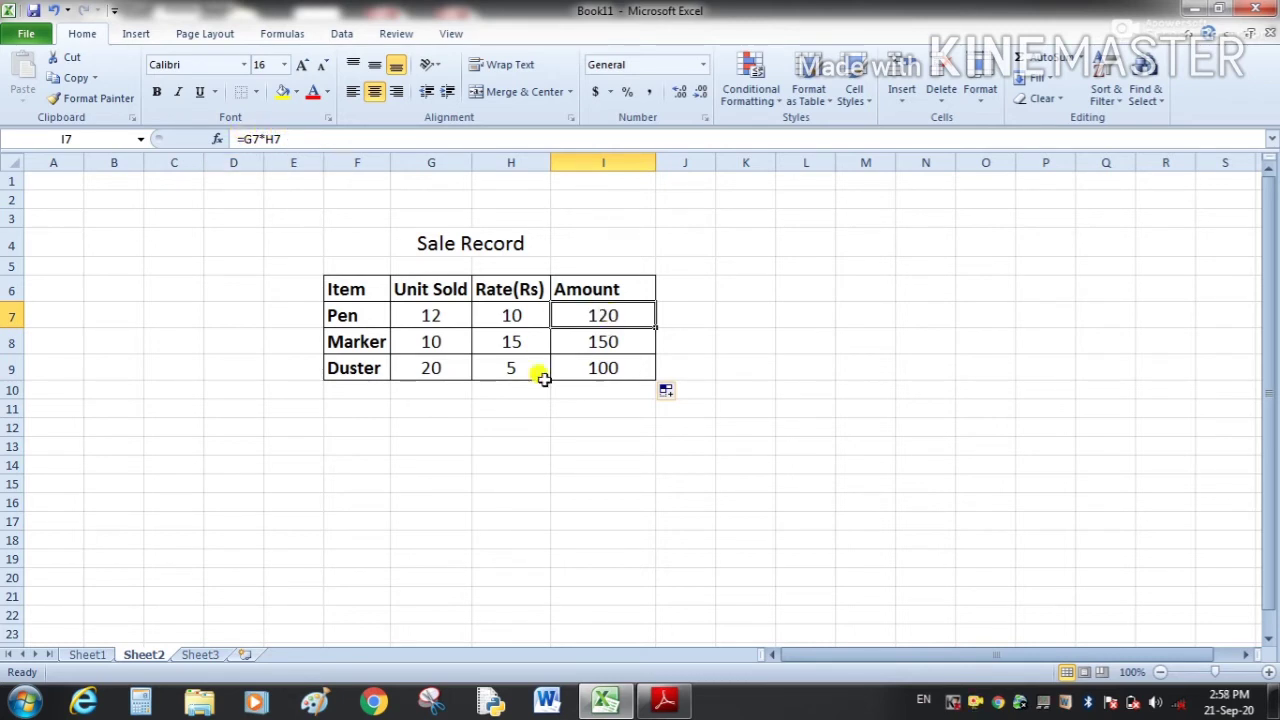
left_click(609, 341)
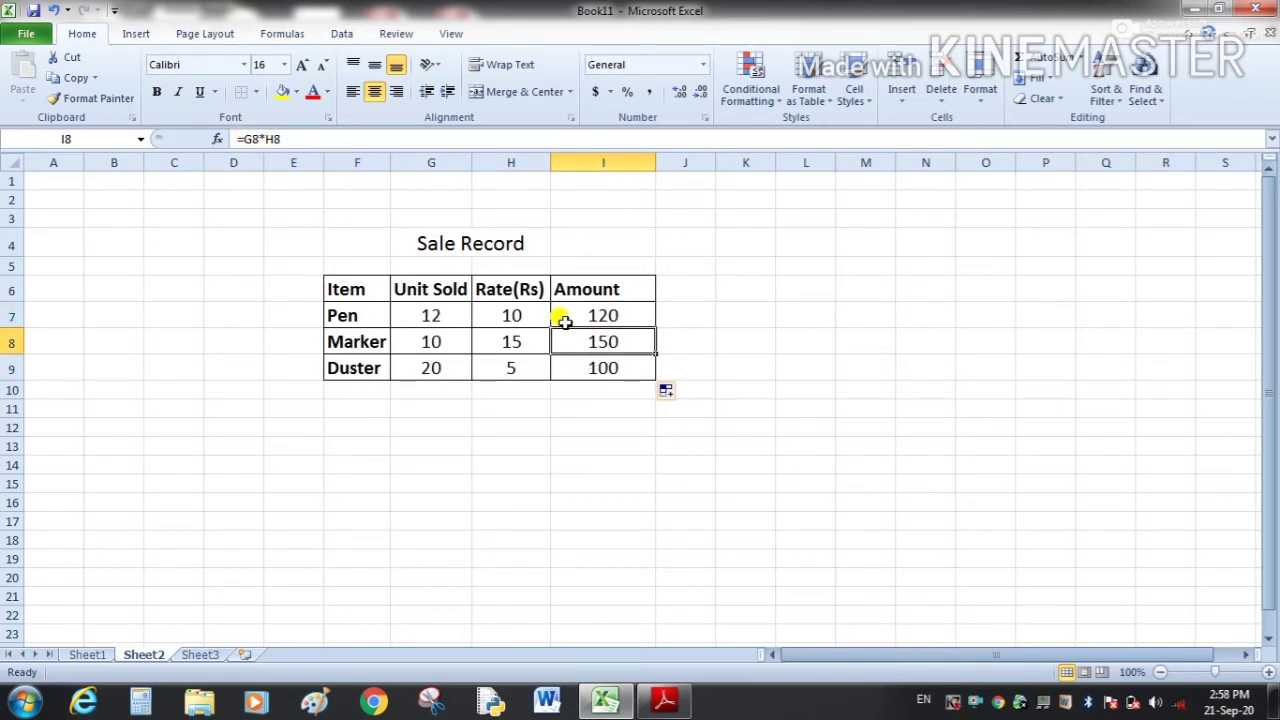
left_click(591, 366)
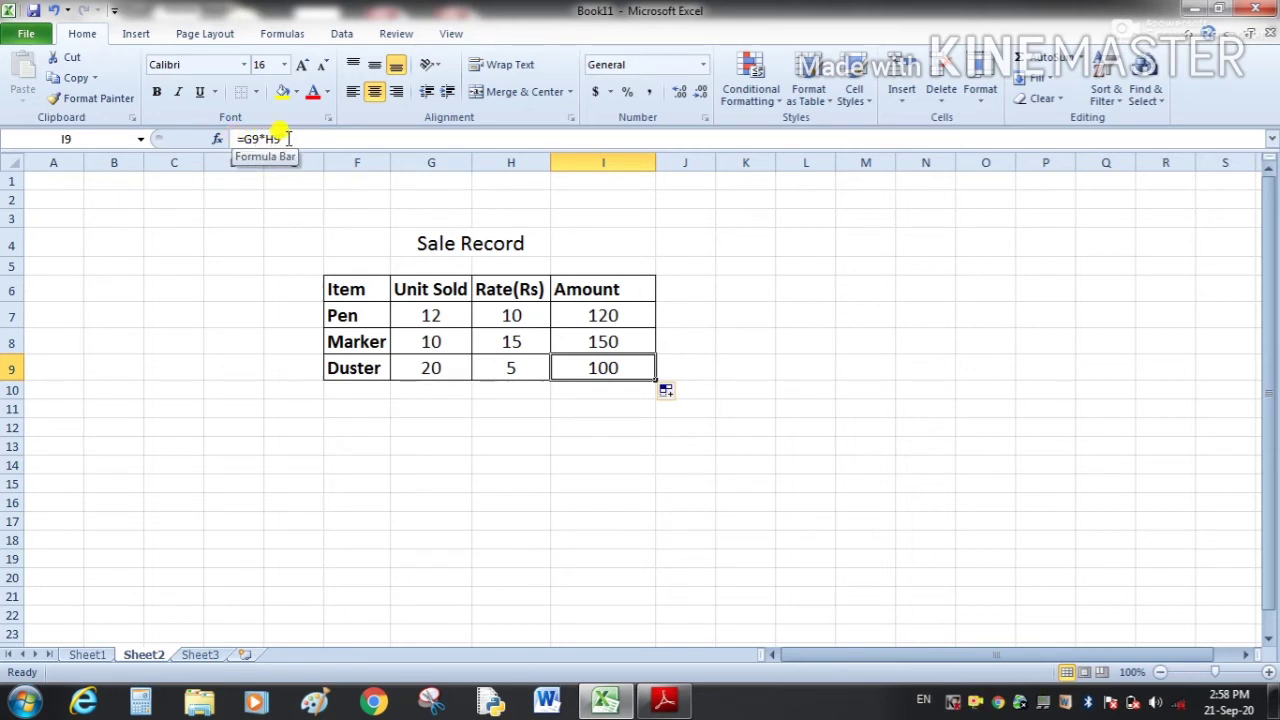
left_click(856, 296)
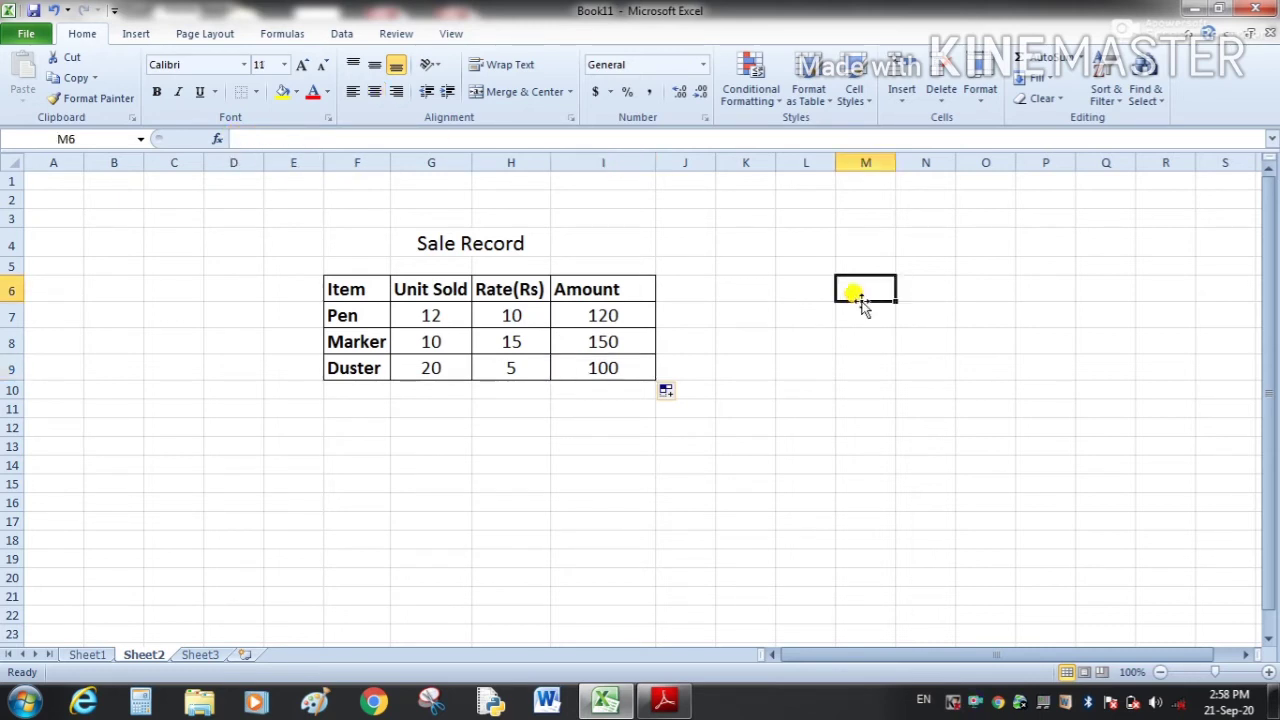
left_click(630, 319)
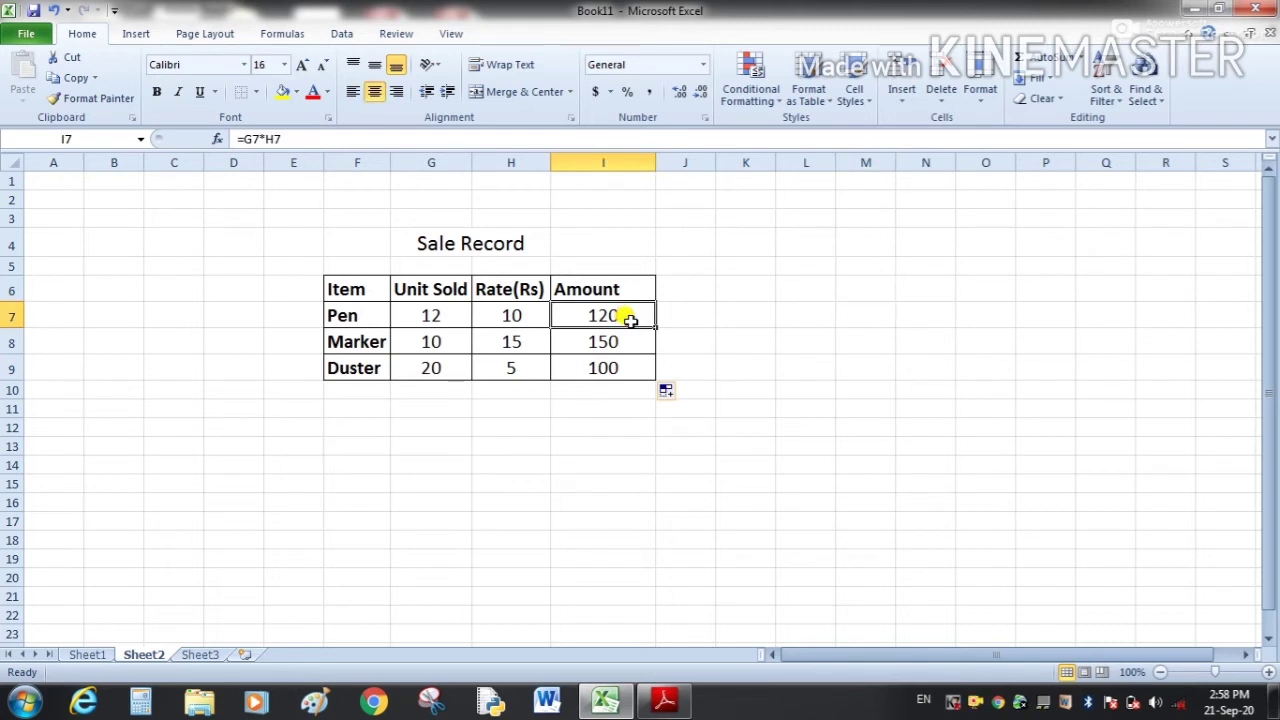
- Examine the layout of the Sale Record table F6:I9, including its column headings, item names and numeric values
left_click(345, 288)
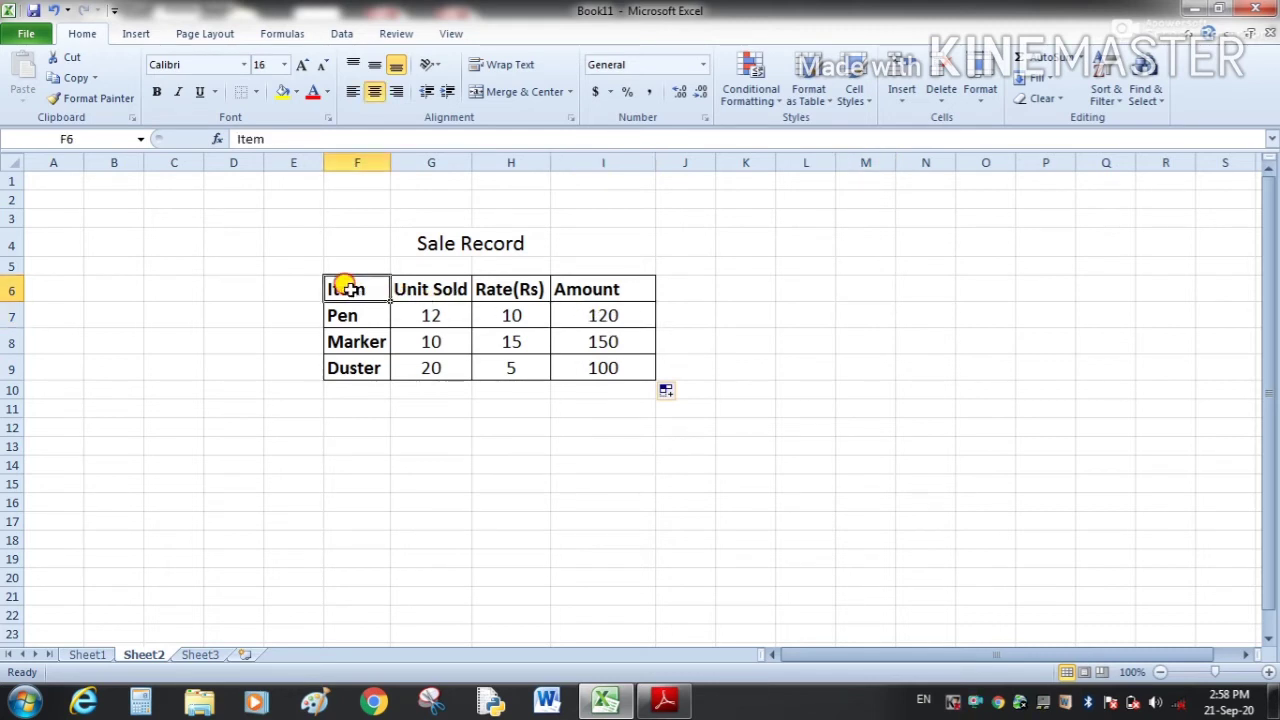
left_click_drag(345, 288, 604, 372)
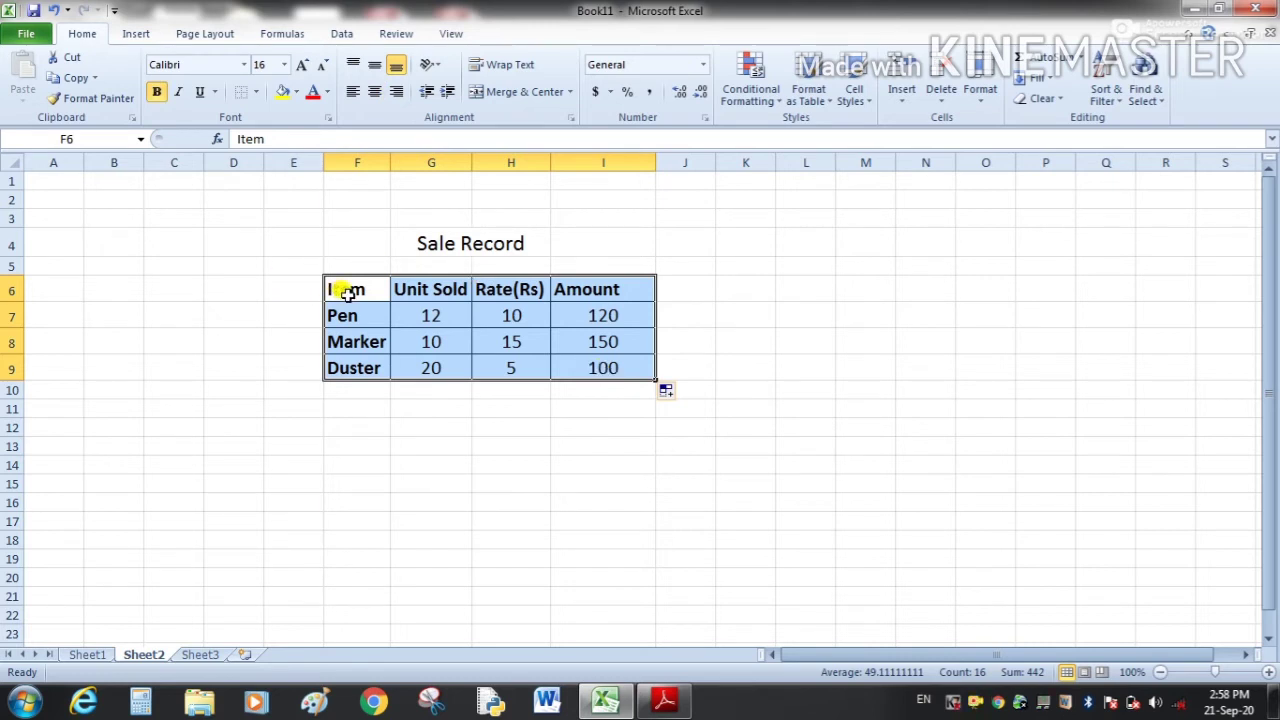
left_click(441, 405)
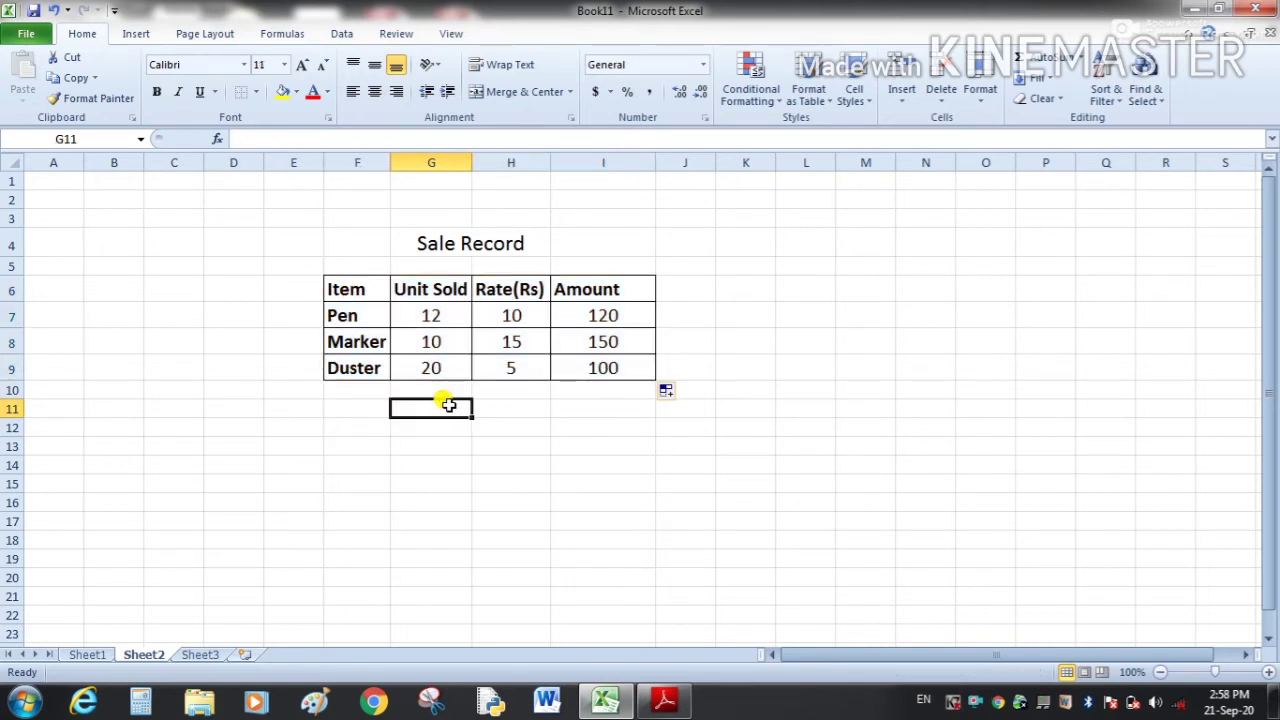
left_click_drag(416, 318, 597, 369)
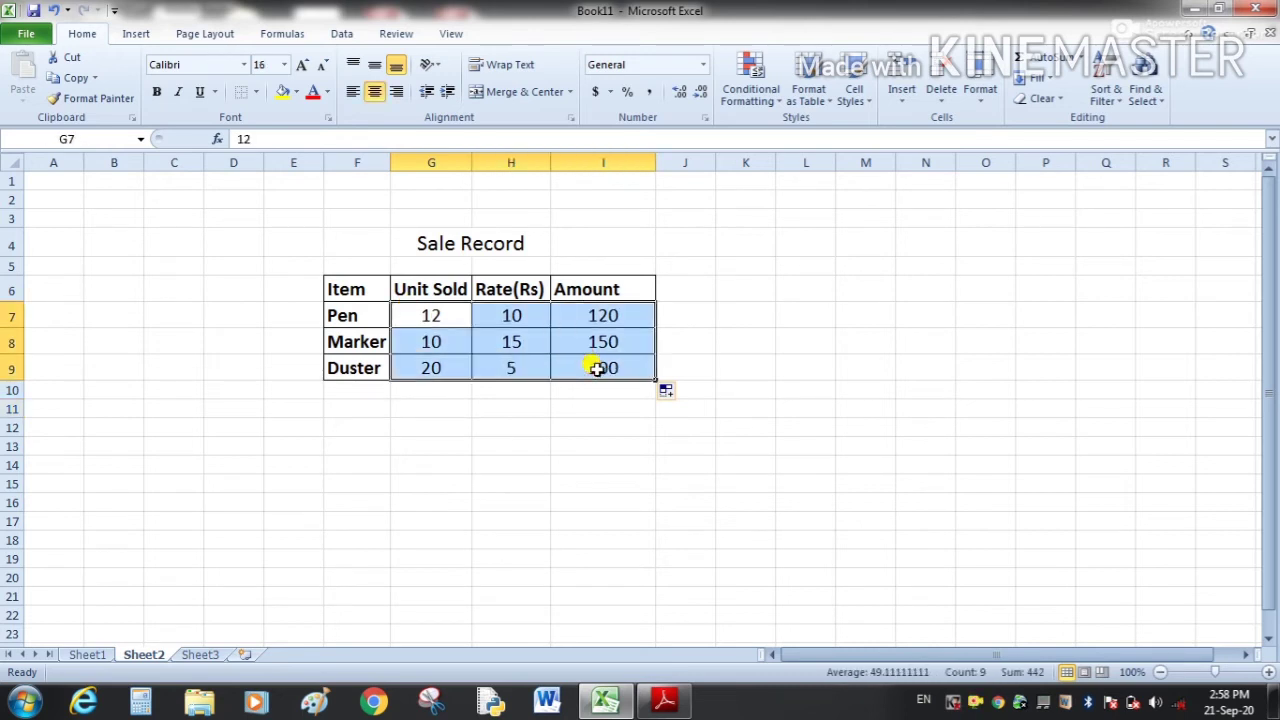
left_click(612, 443)
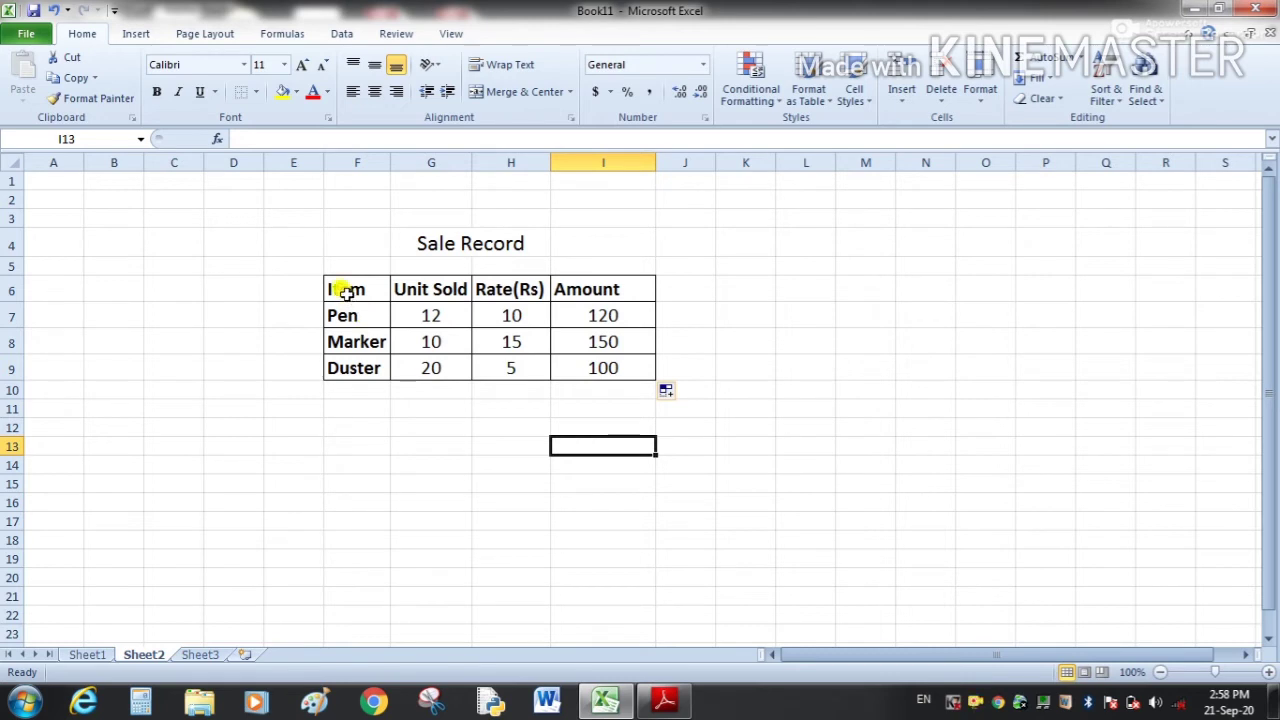
left_click_drag(340, 289, 592, 288)
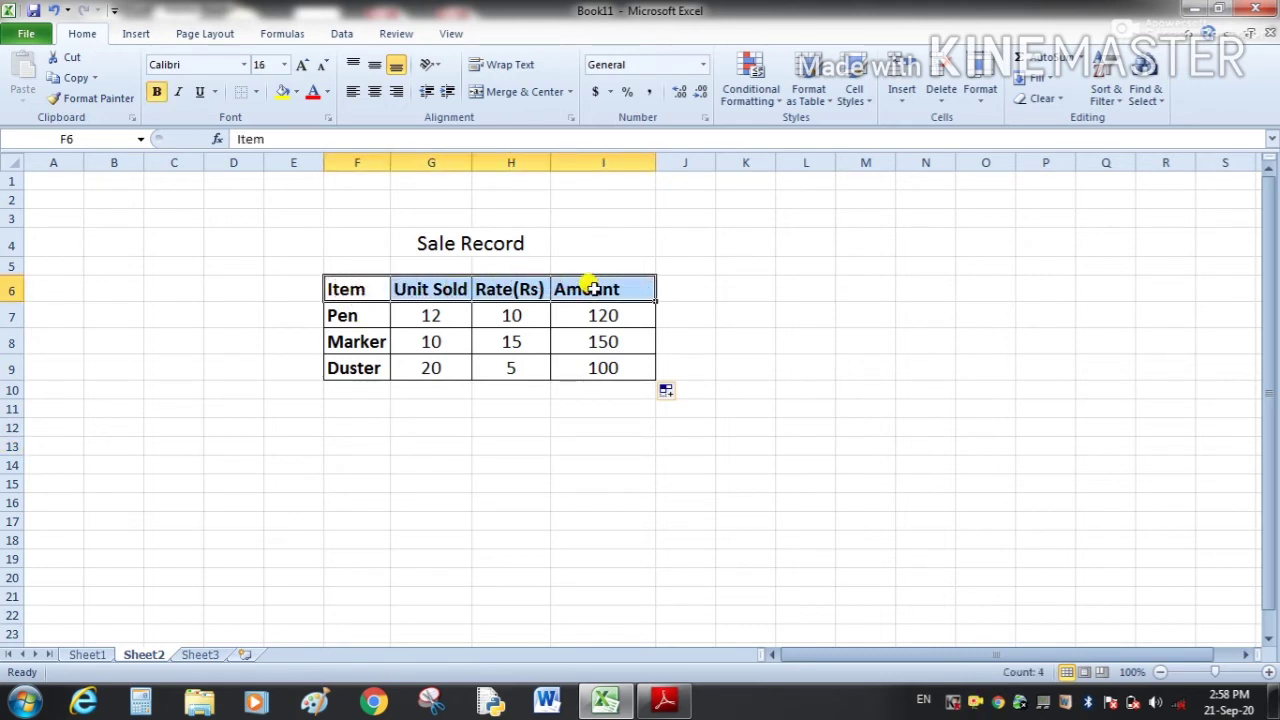
left_click(509, 576)
left_click(360, 287)
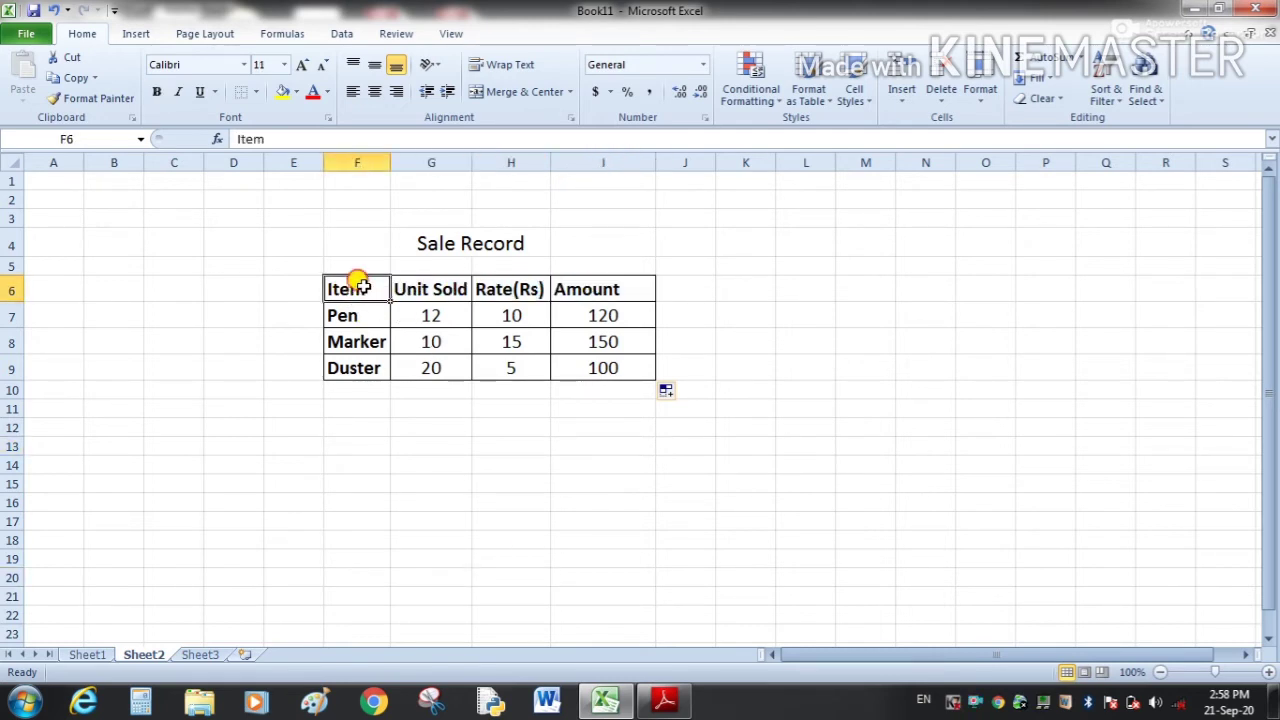
left_click_drag(360, 287, 357, 363)
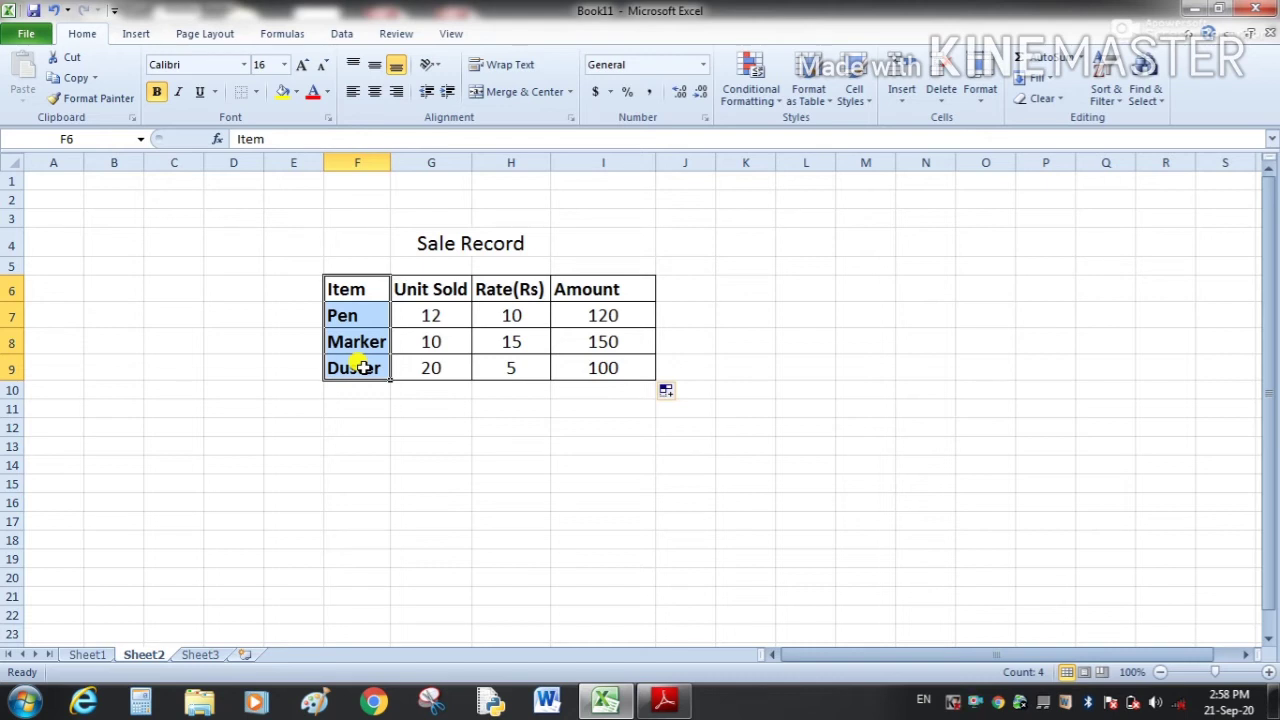
left_click(557, 451)
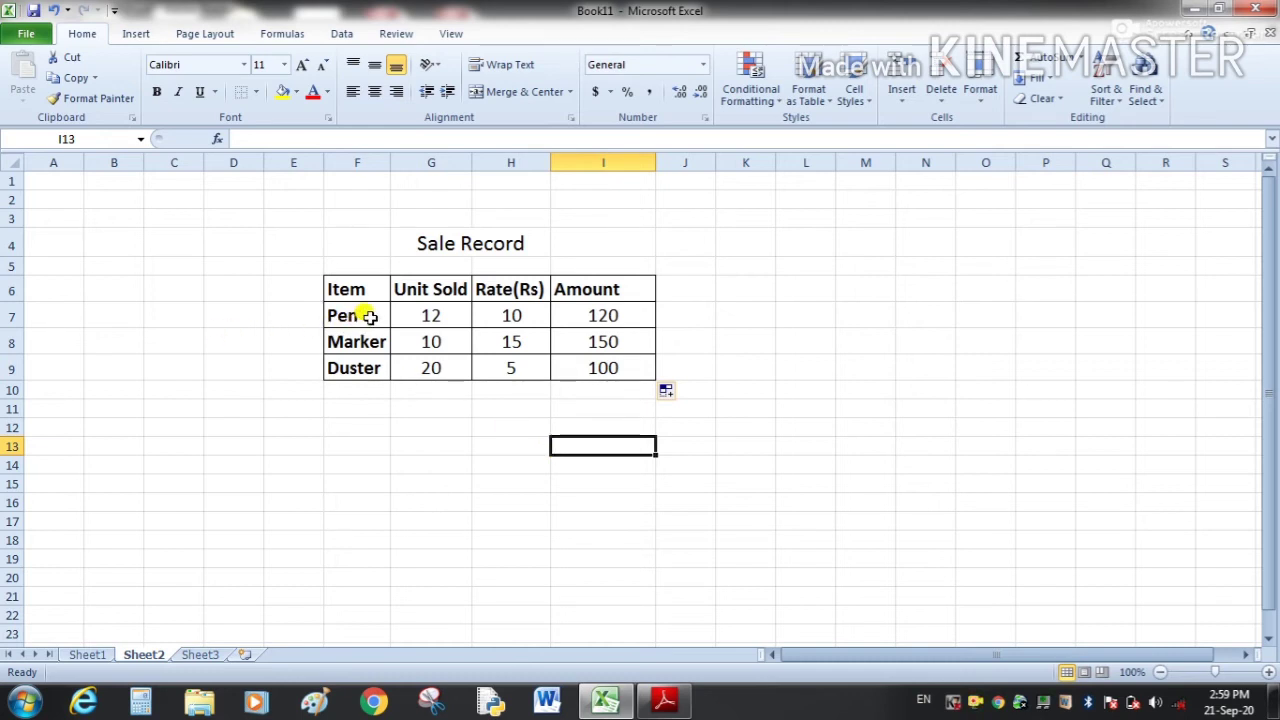
- Insert a blank sheet row above the Pen record, keeping the current Windows color scheme and suppressing its performance message
left_click(370, 316)
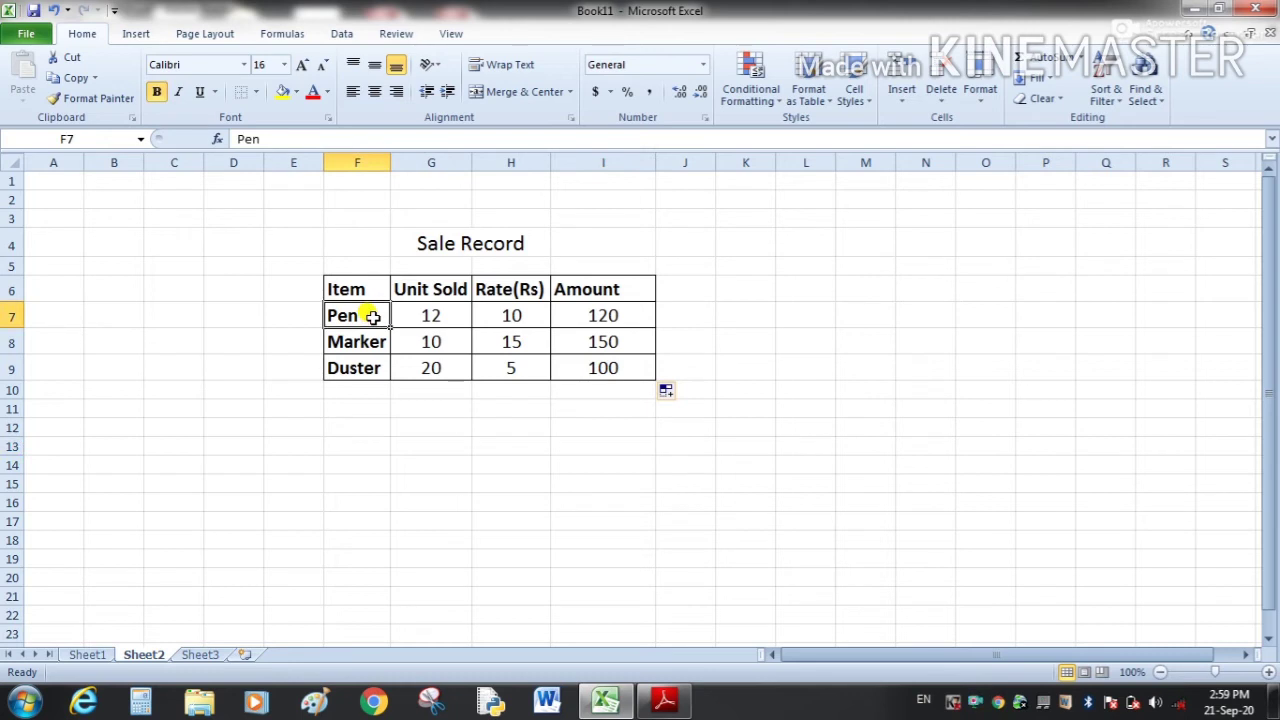
left_click_drag(370, 316, 594, 318)
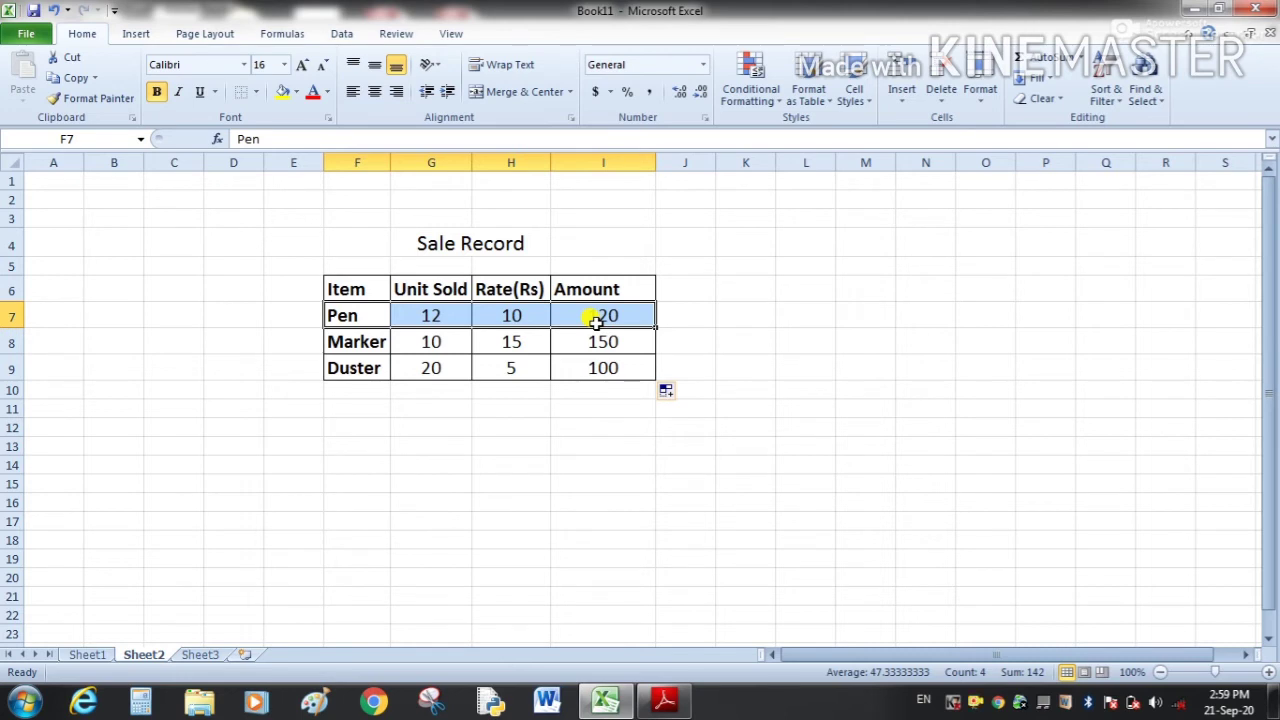
left_click(9, 316)
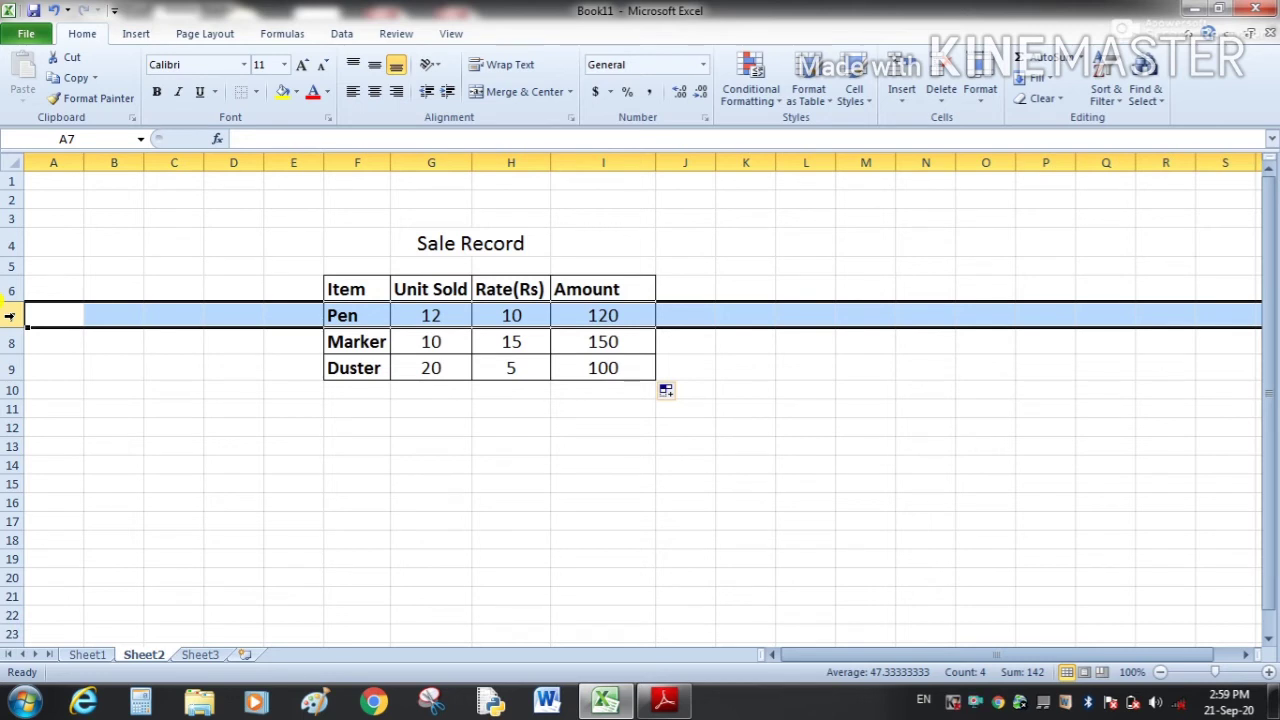
right_click(12, 318)
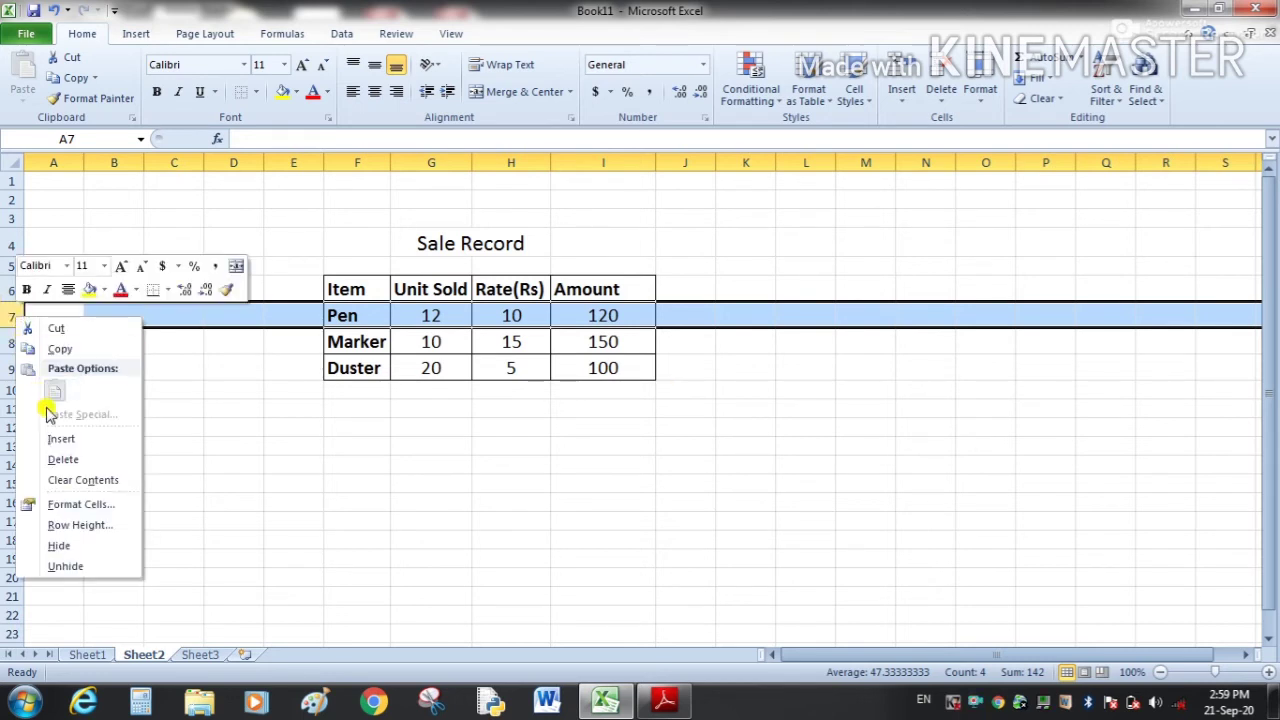
left_click(505, 420)
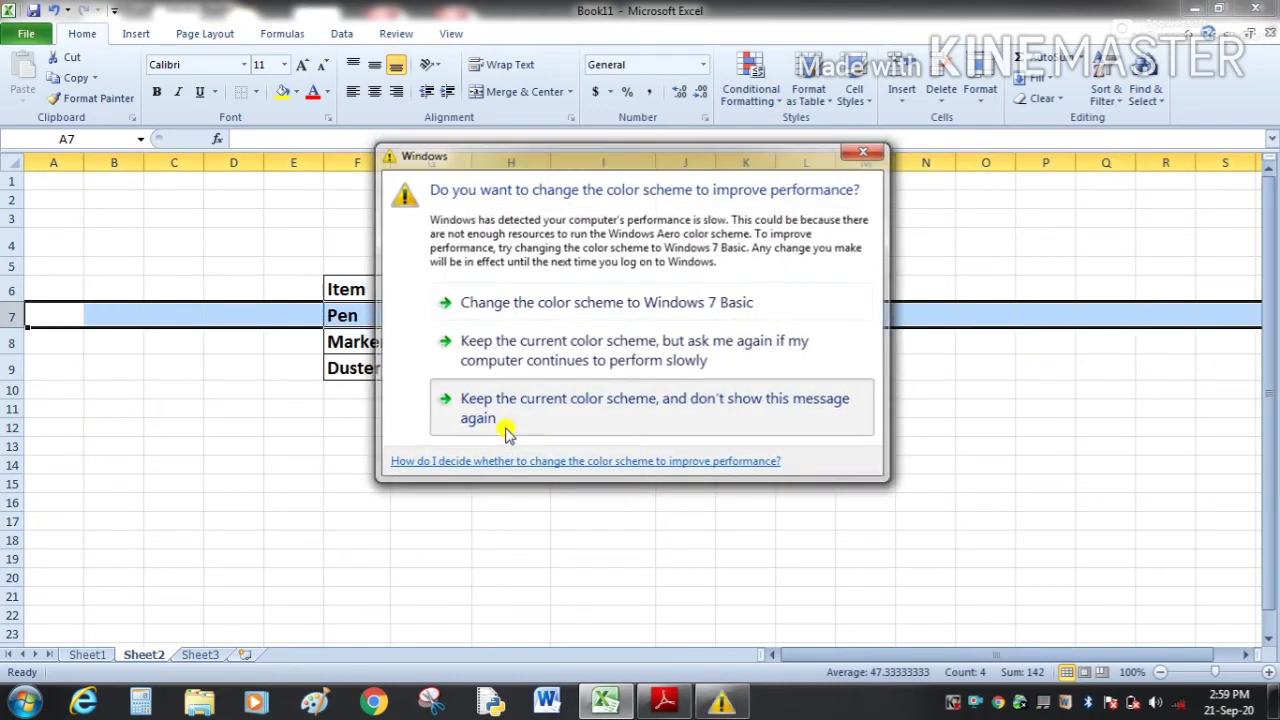
right_click(11, 316)
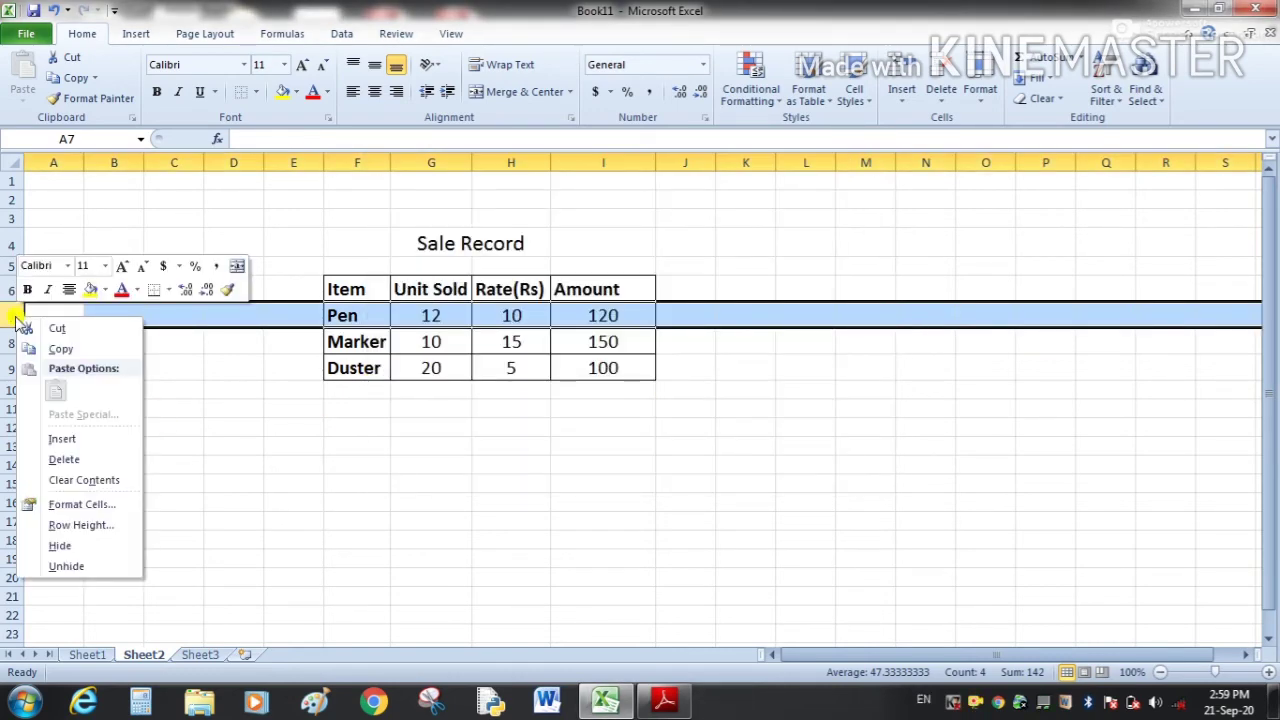
left_click(60, 440)
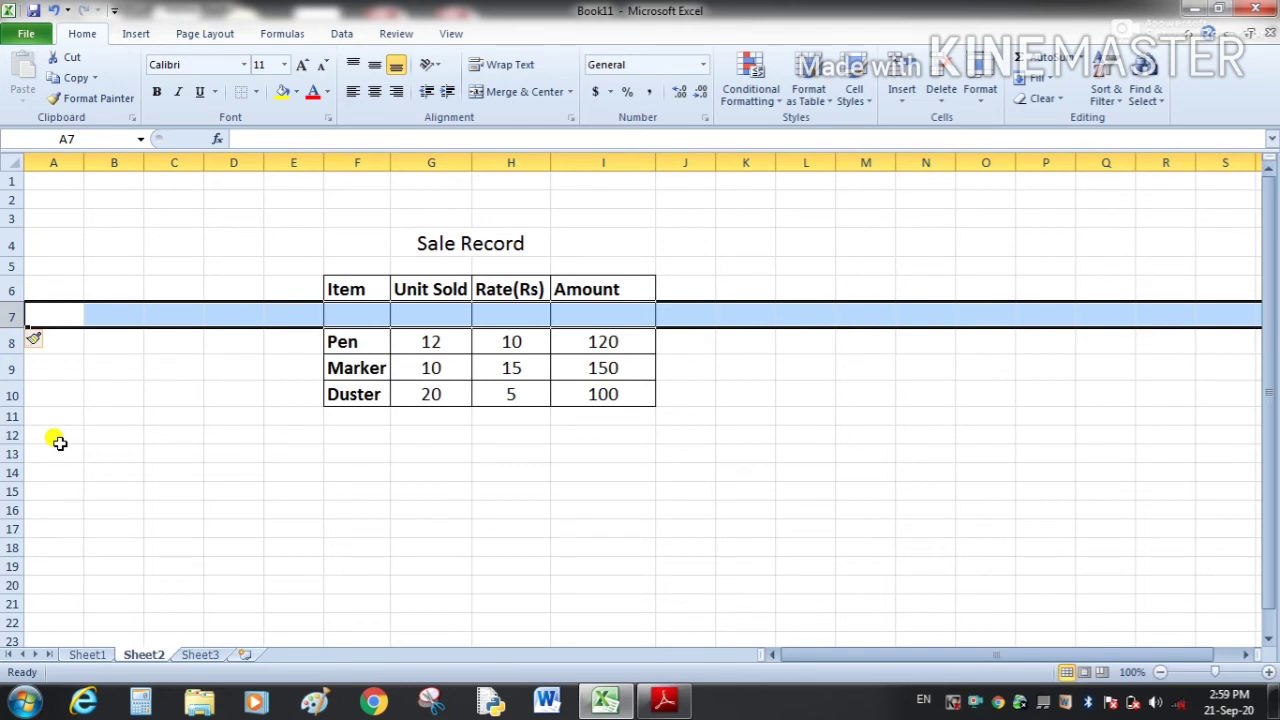
- Insert a blank sheet row above the Marker record in row 9
left_click(11, 370)
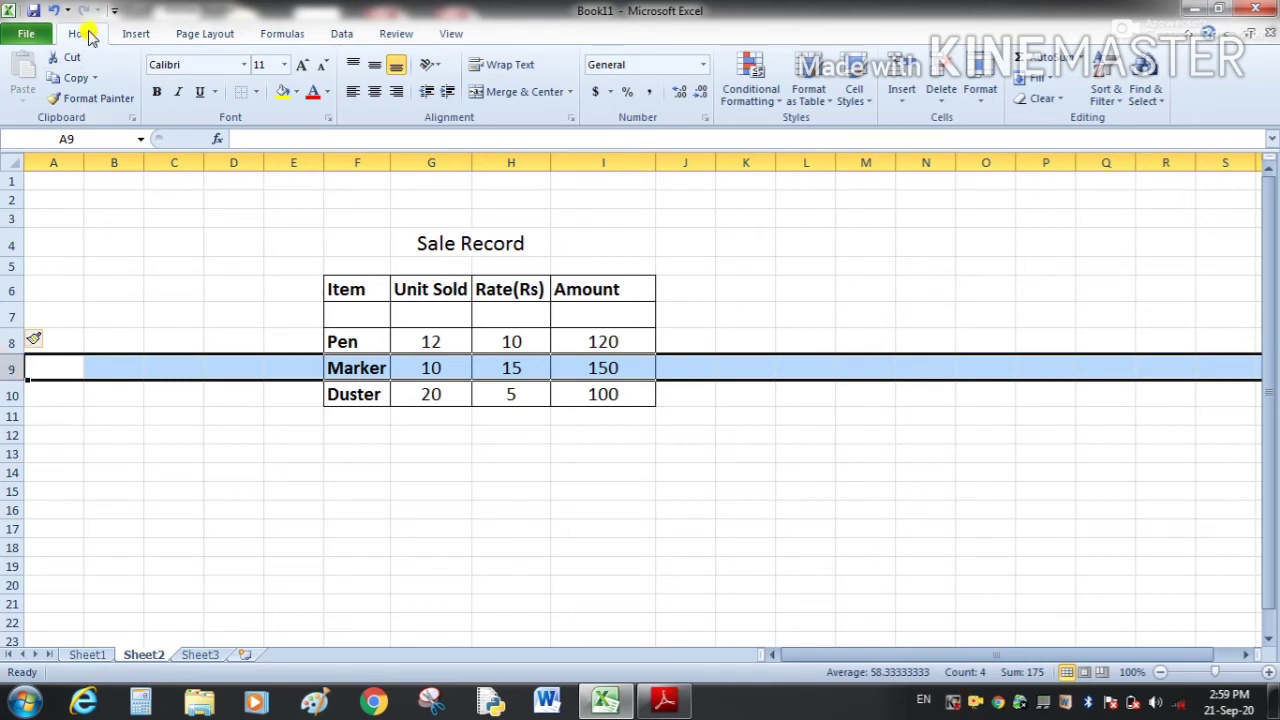
left_click(905, 107)
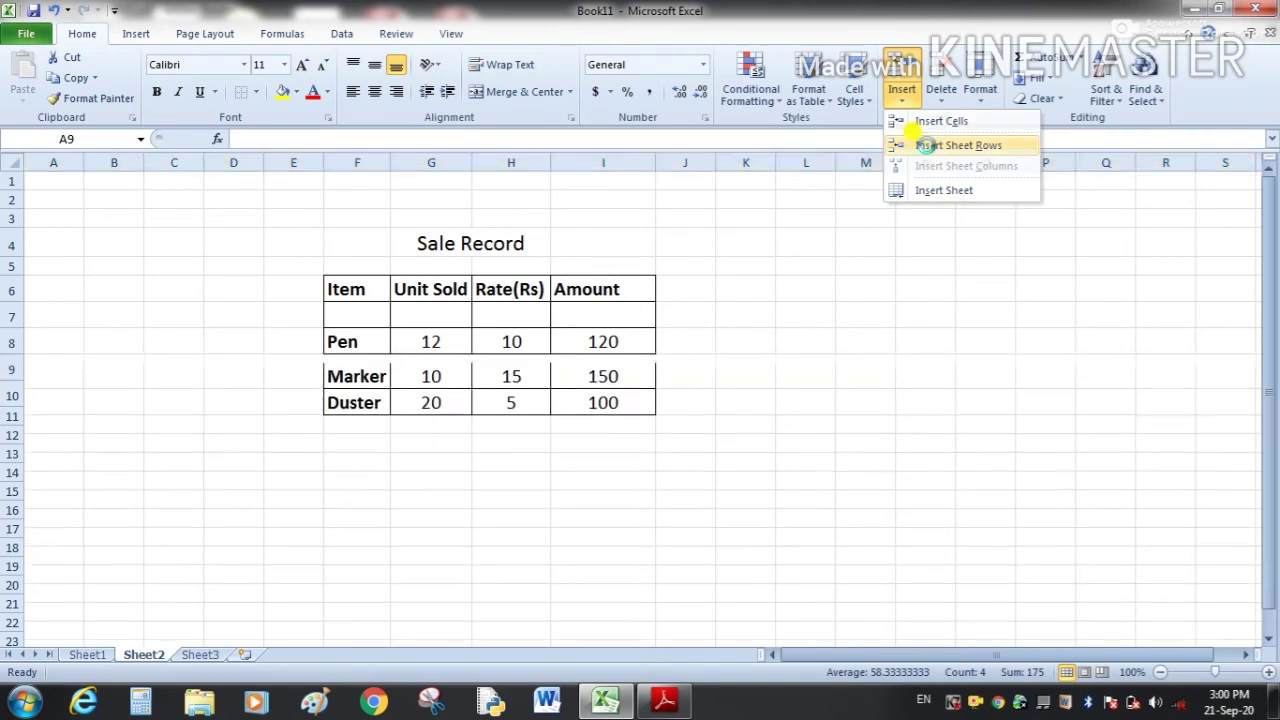
left_click(930, 148)
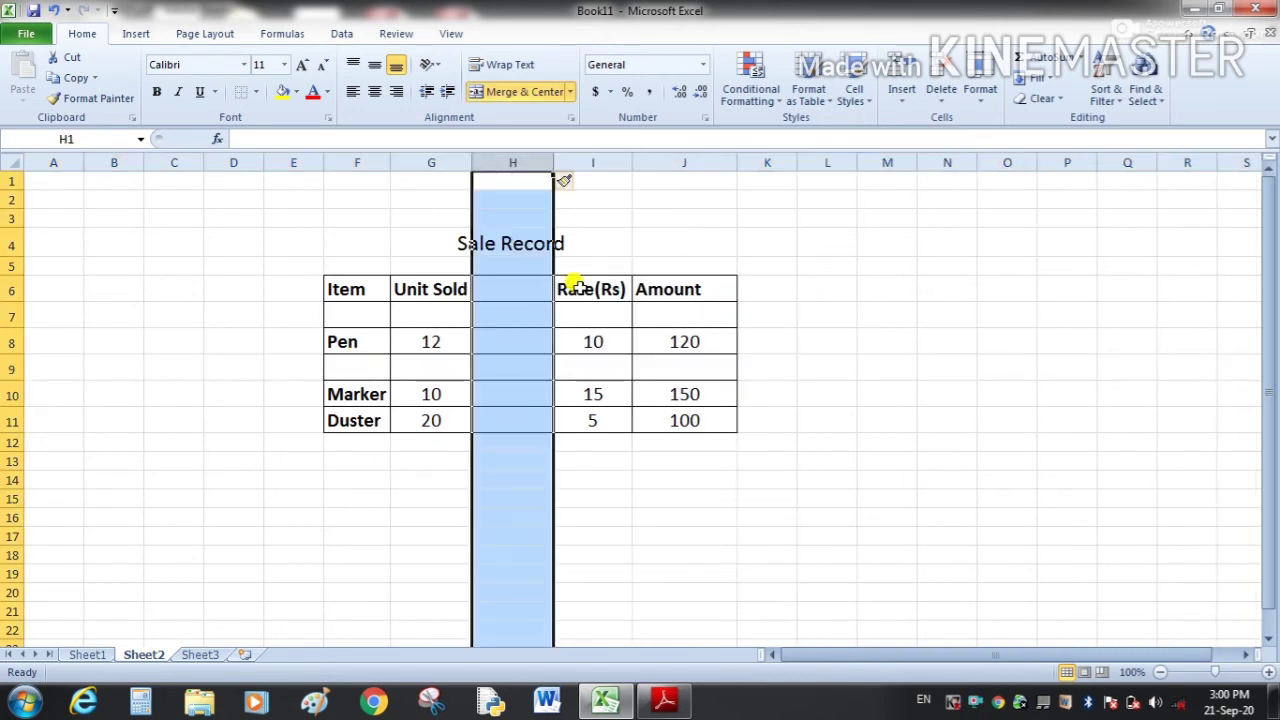
- Undo the insertion of the blank column between Unit Sold and Rate(Rs), and deselect the table
key("ctrl+z")
left_click(791, 418)
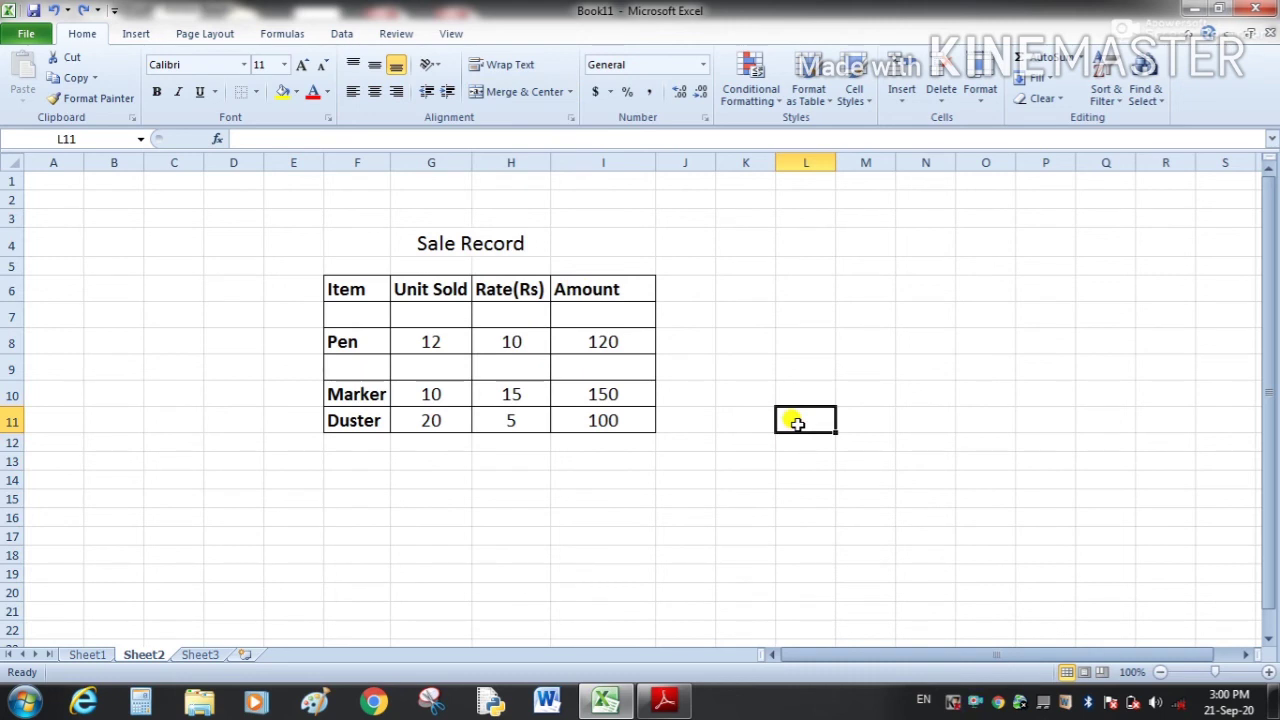
left_click(802, 369)
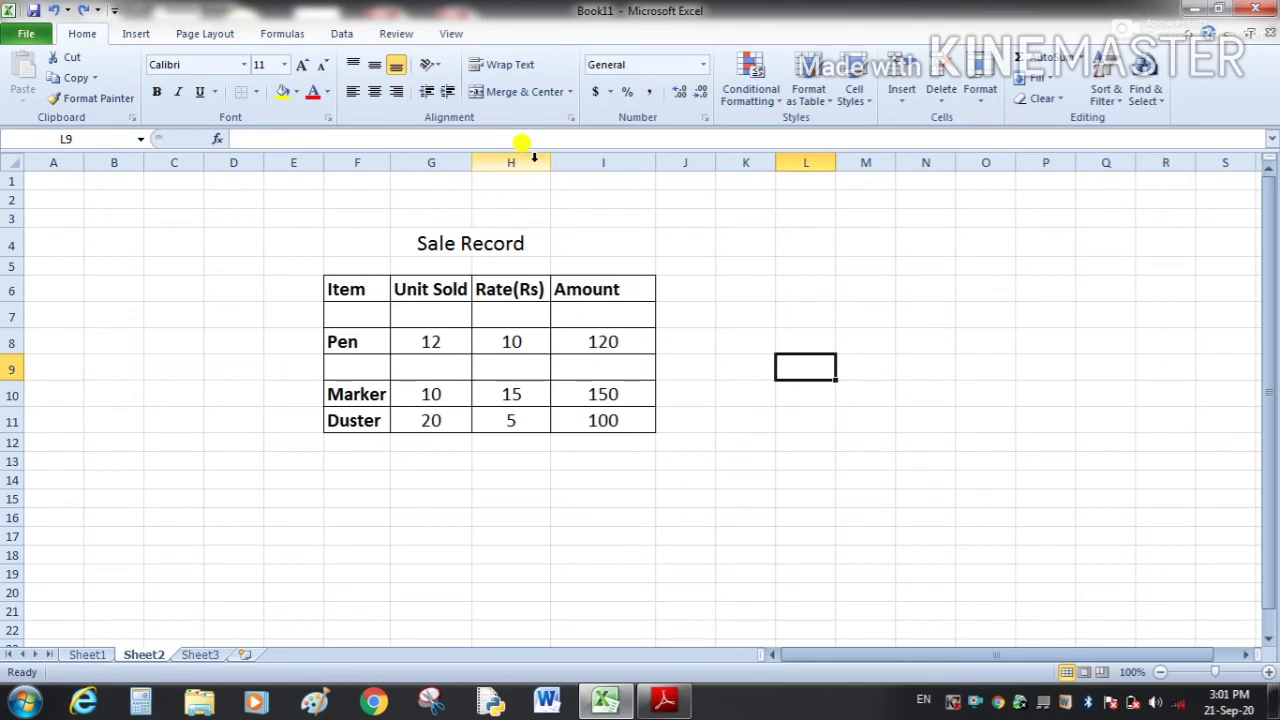
- Insert a blank column G before the Unit Sold column, dismissing the low battery warning
left_click(460, 160)
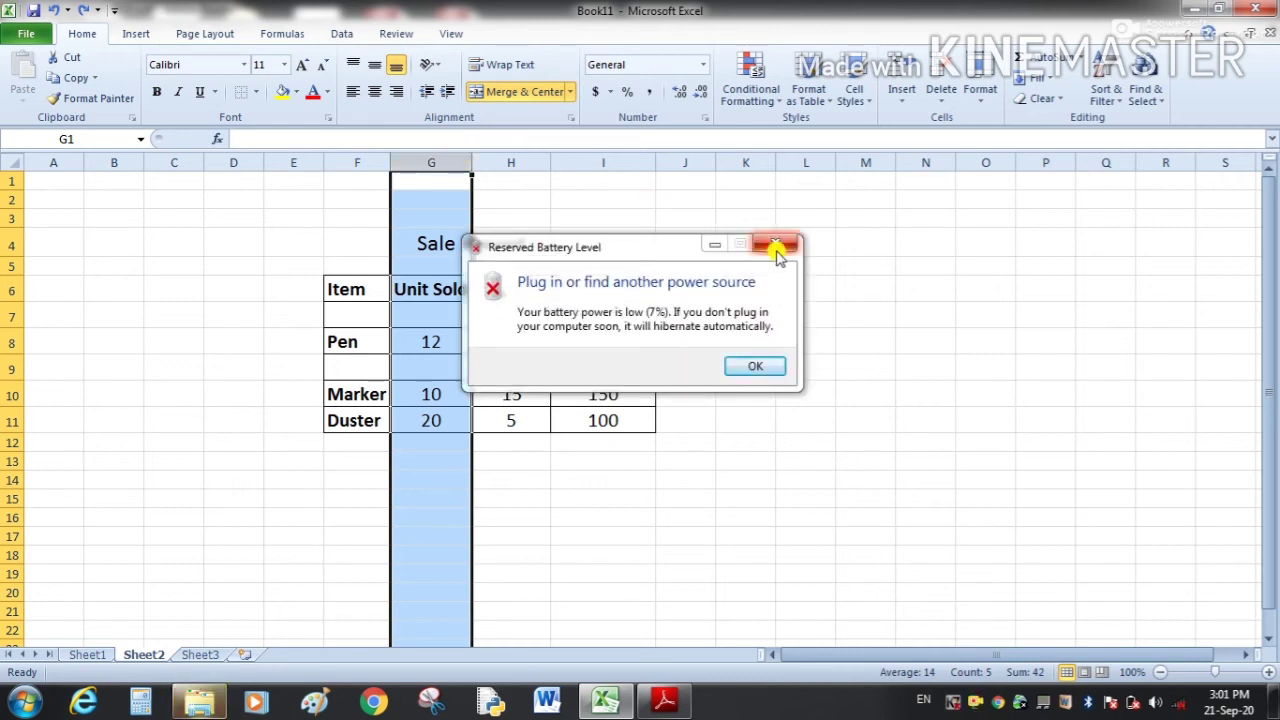
left_click(777, 249)
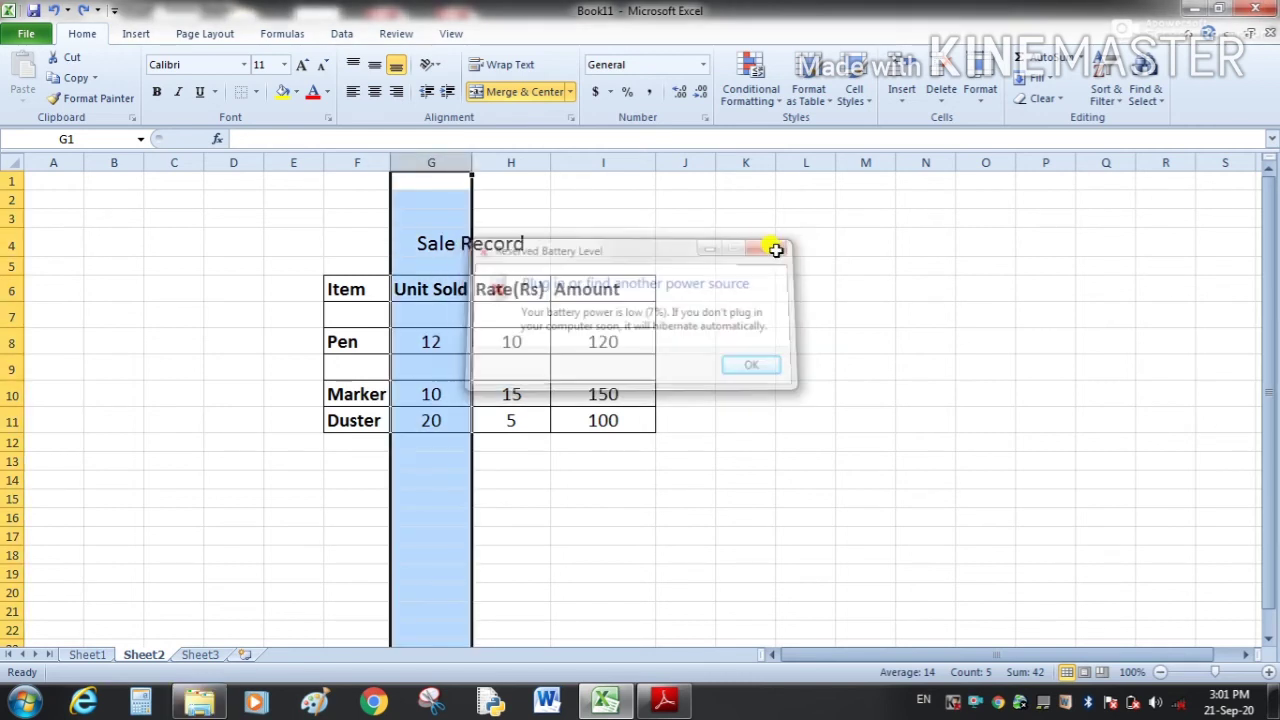
right_click(431, 158)
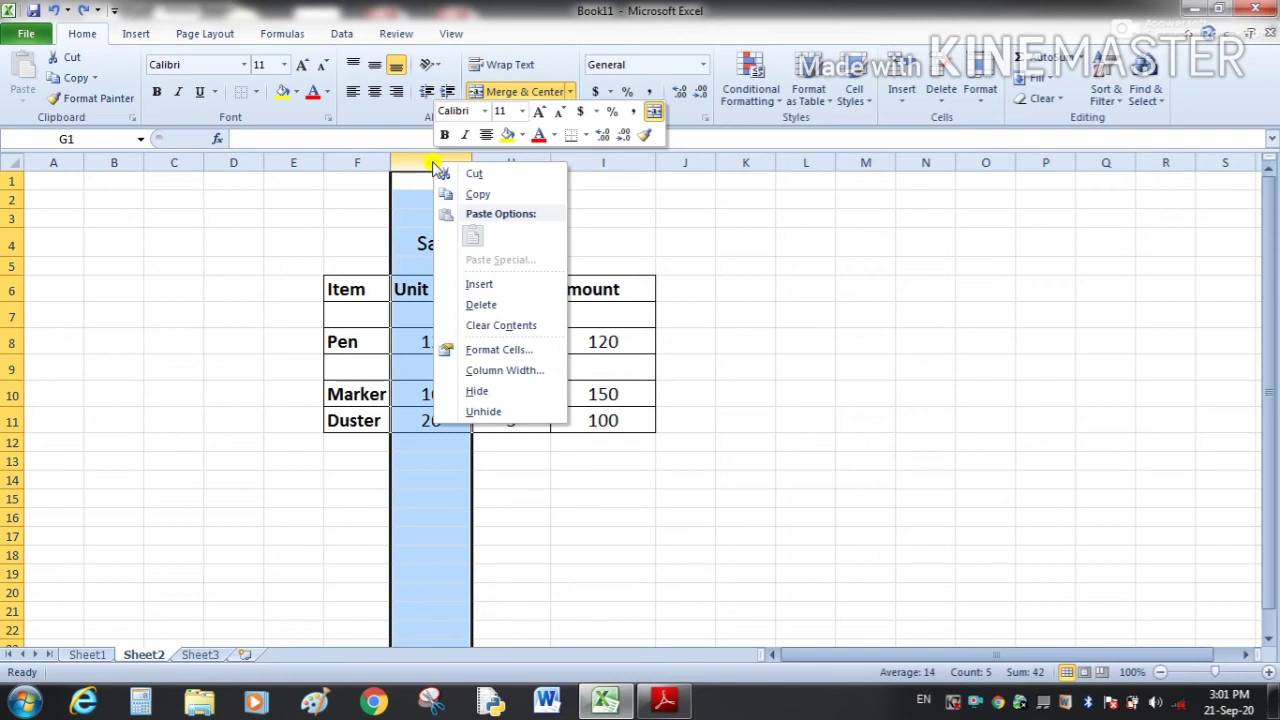
left_click(476, 283)
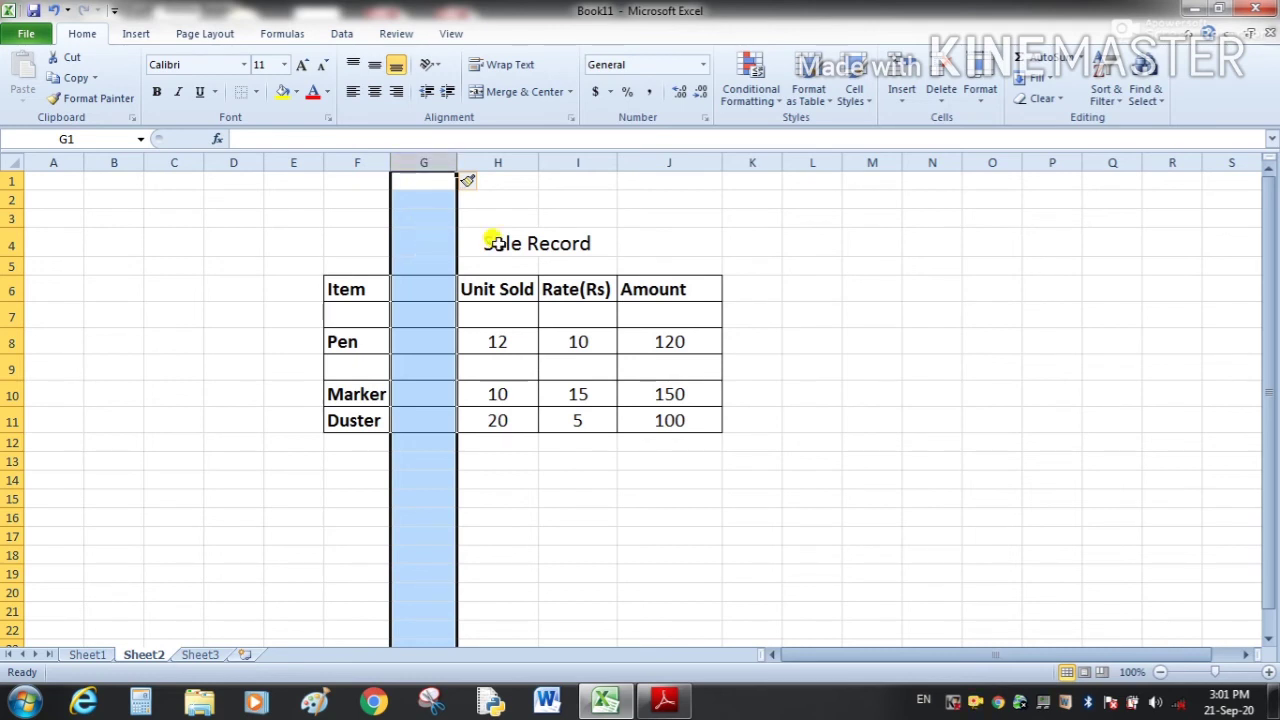
left_click(914, 266)
- Insert a second blank sheet column at column G, between Item and Unit Sold
left_click(425, 163)
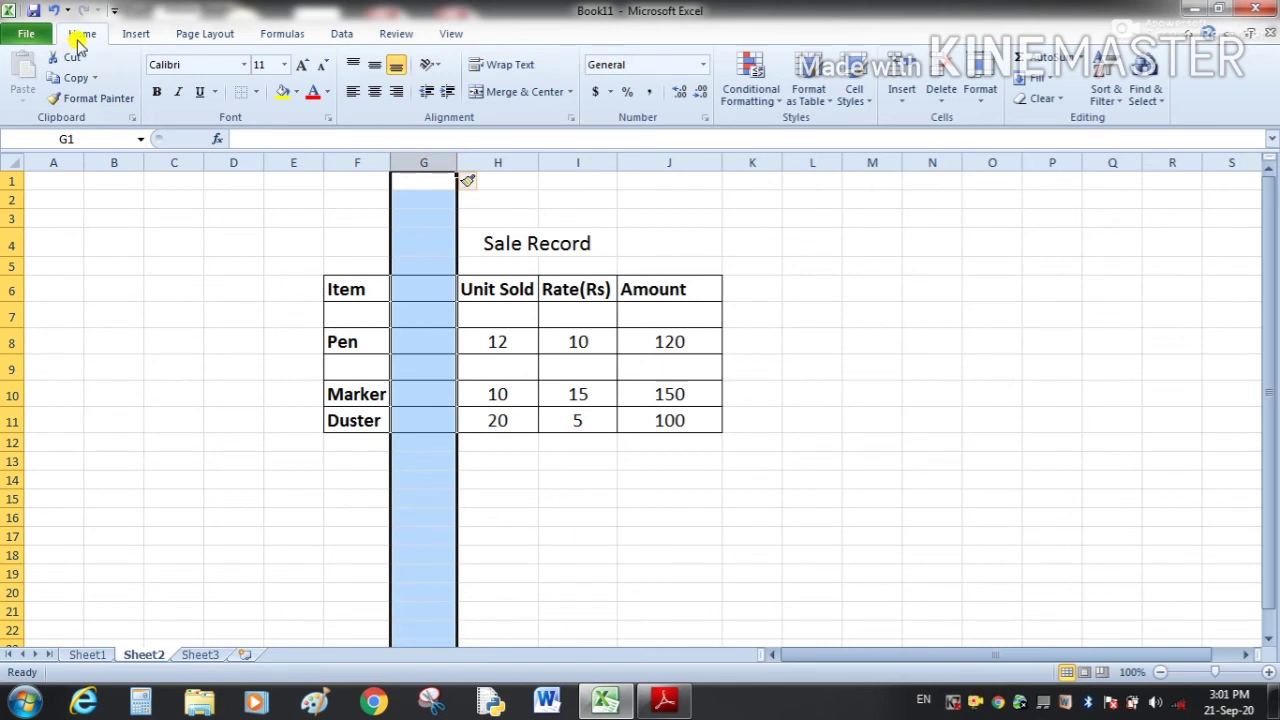
left_click(906, 106)
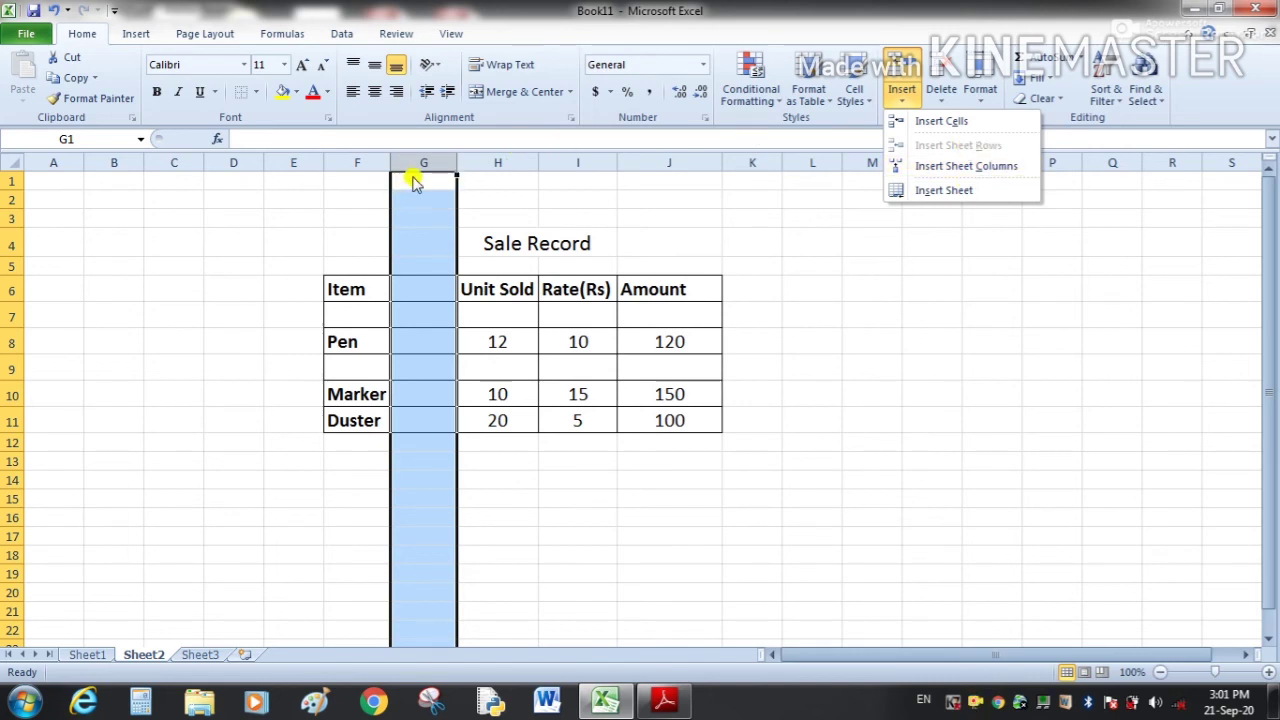
left_click(995, 167)
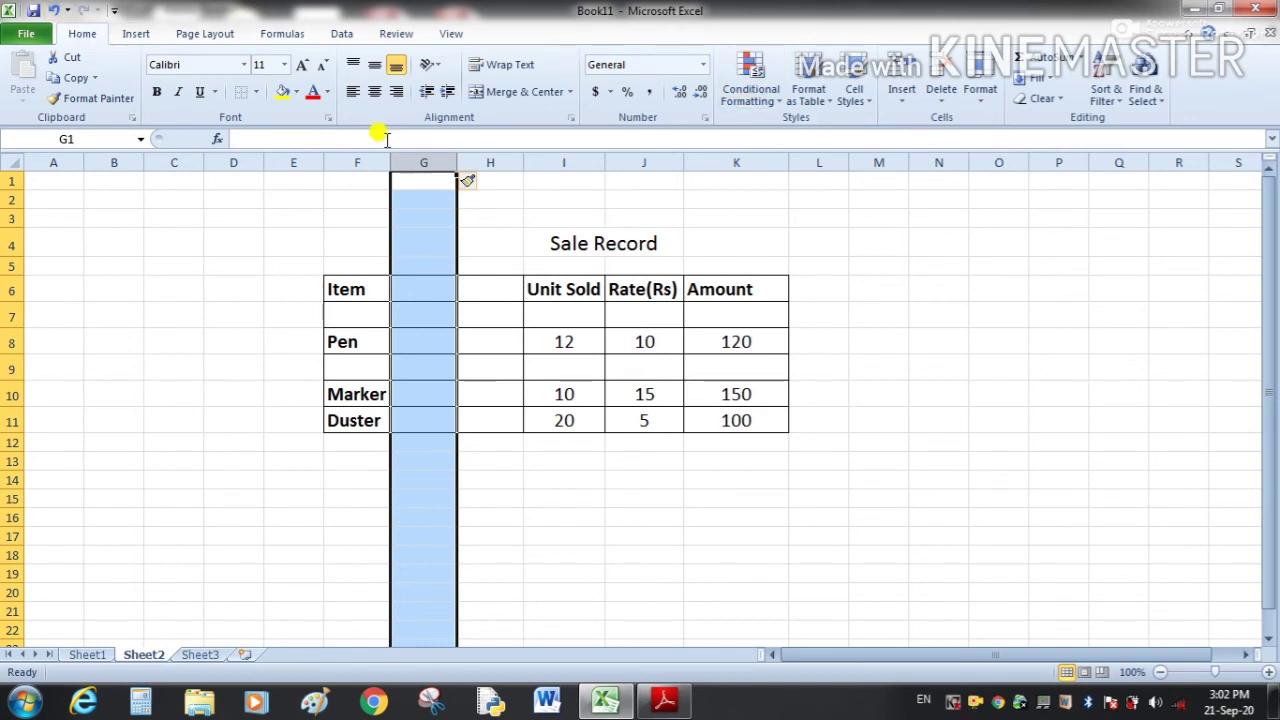
right_click(420, 166)
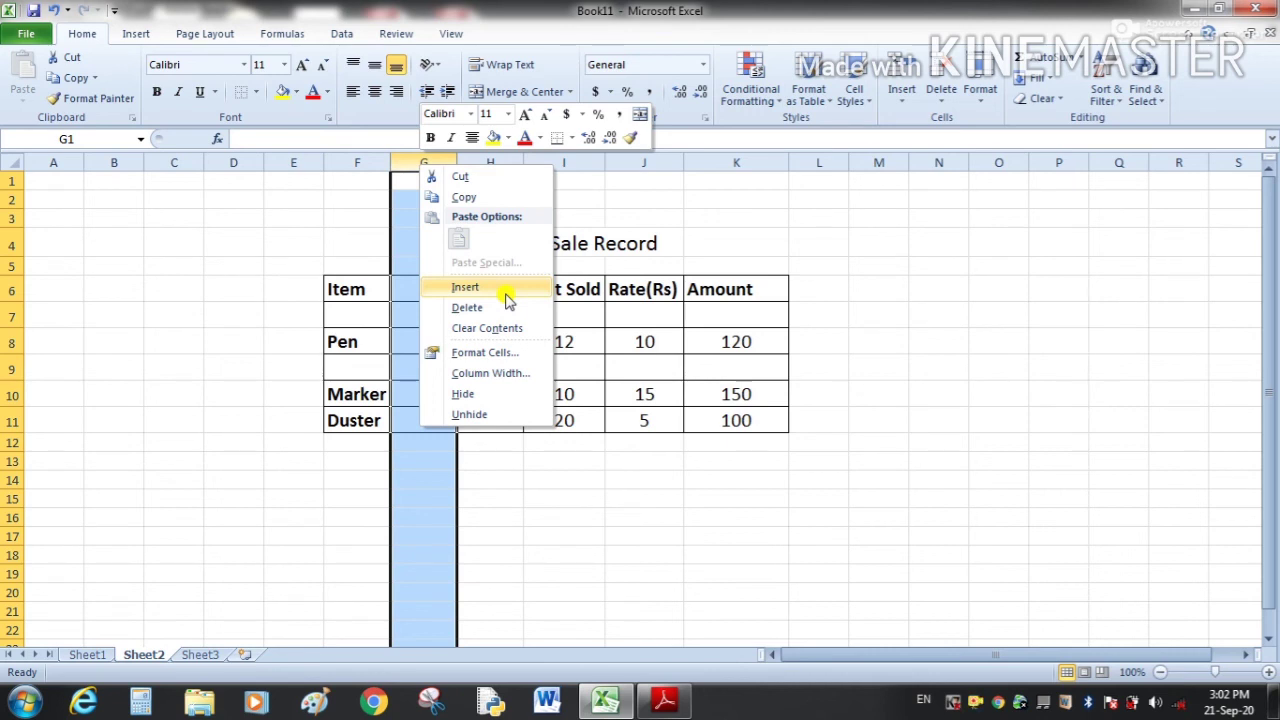
- Insert a blank cell at K8 in the Amount column with the Shift cells down option
left_click(760, 345)
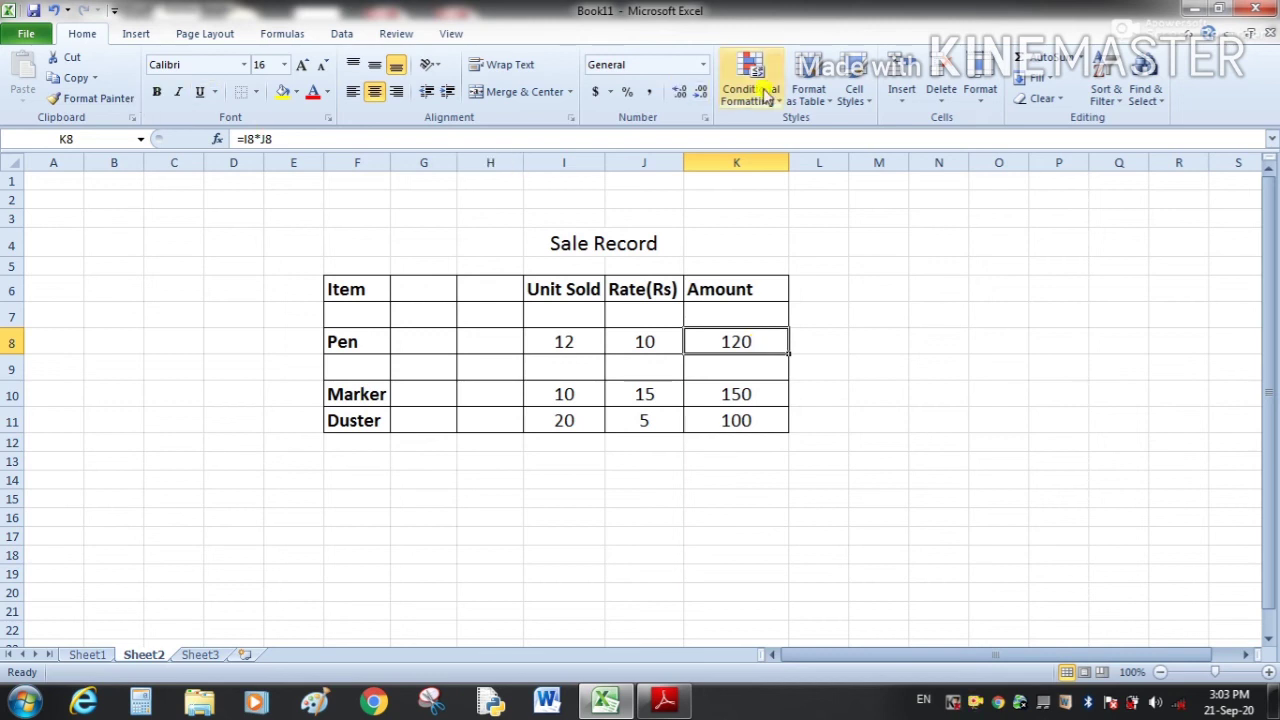
left_click(904, 98)
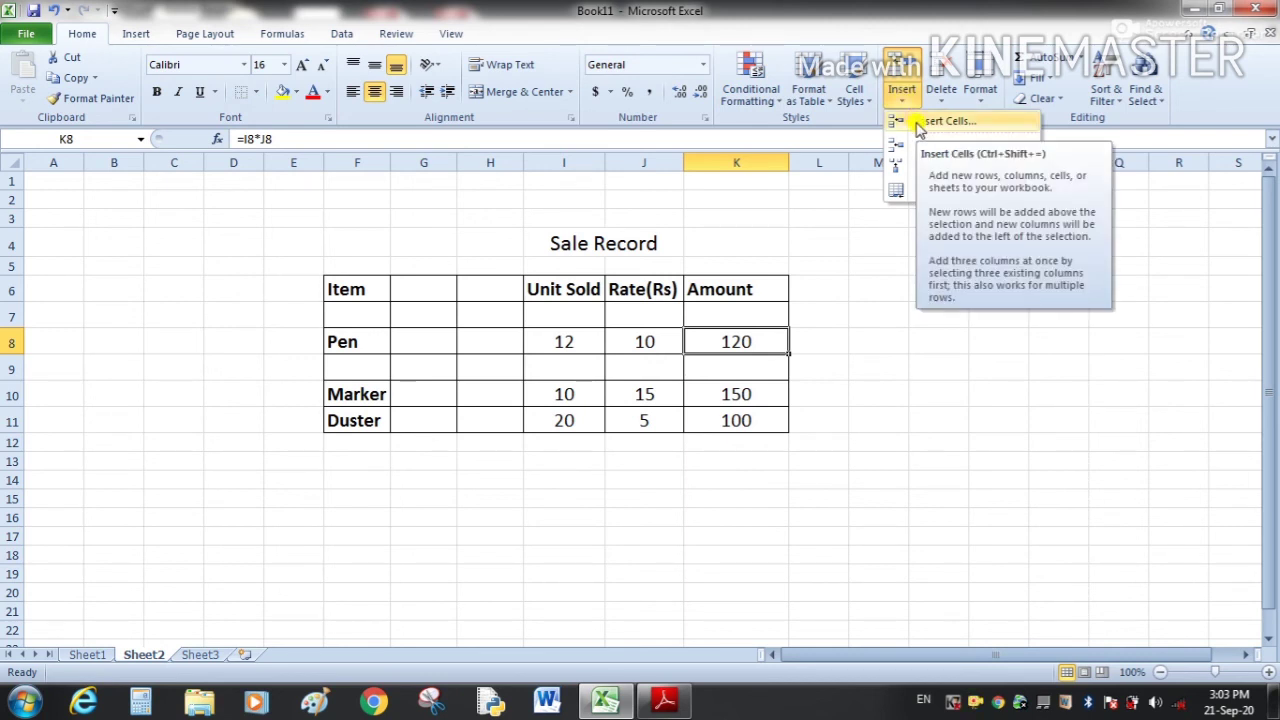
left_click(919, 126)
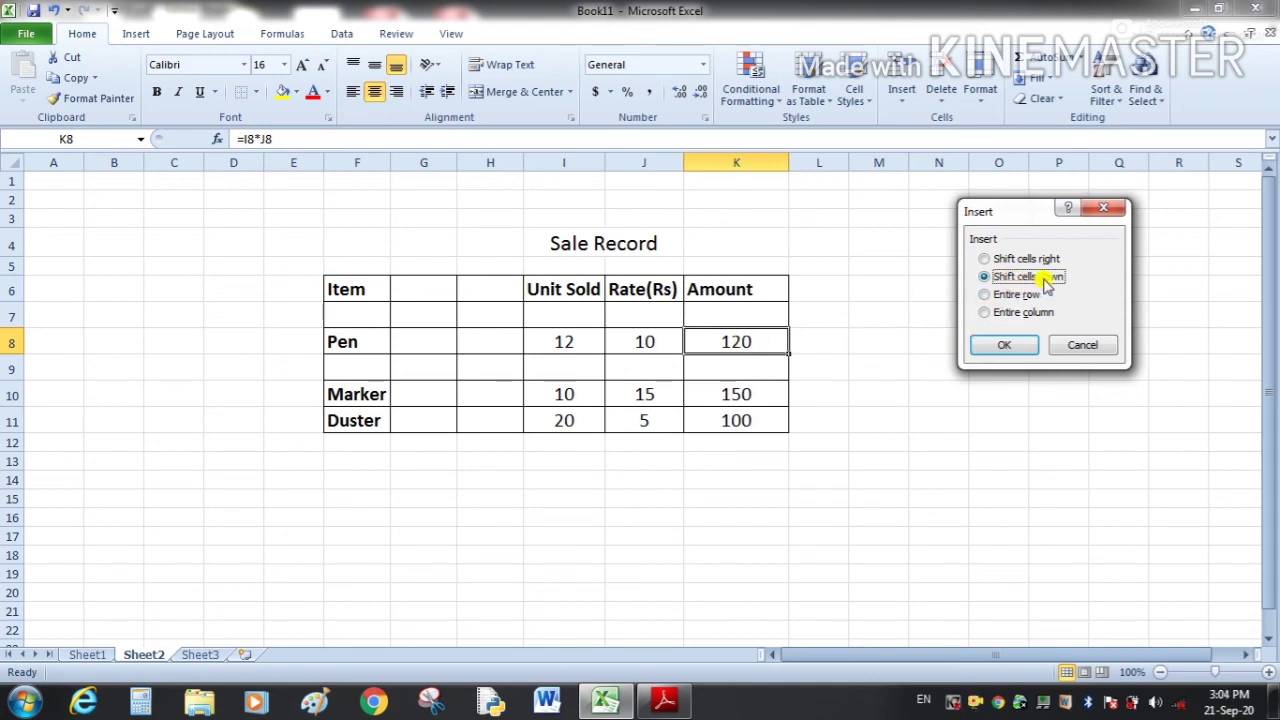
left_click(1010, 344)
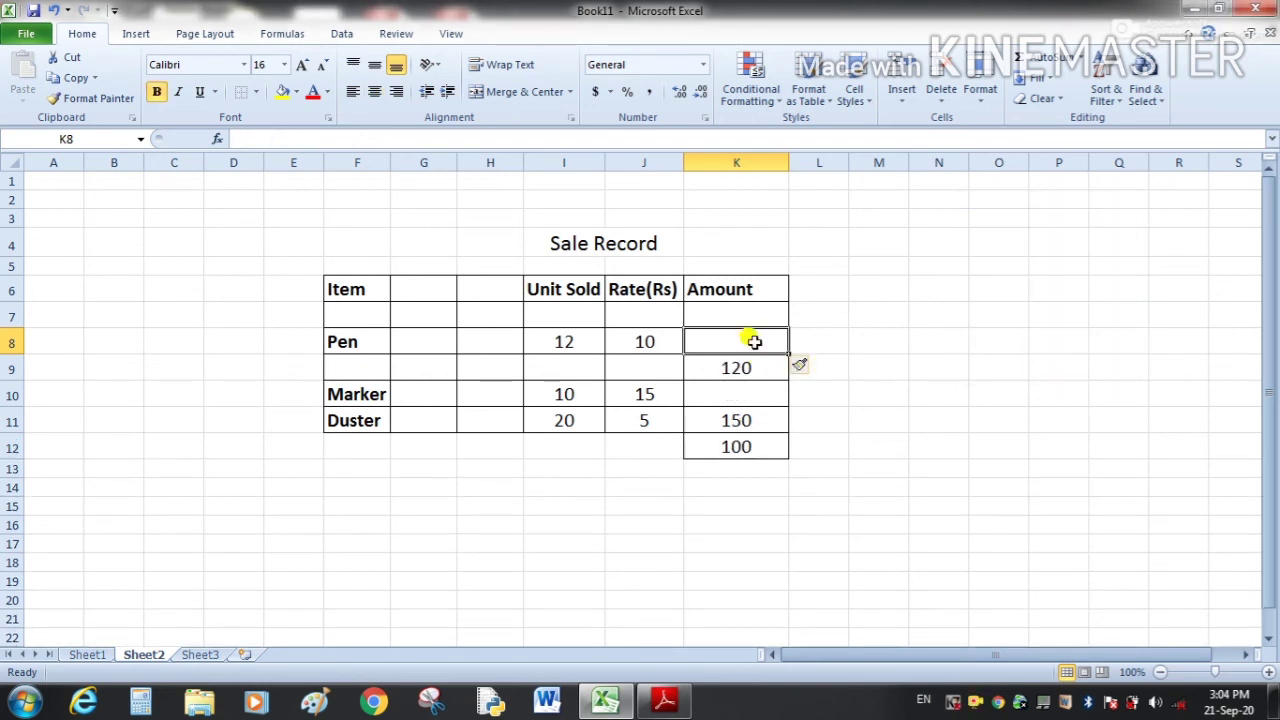
left_click_drag(741, 367, 743, 446)
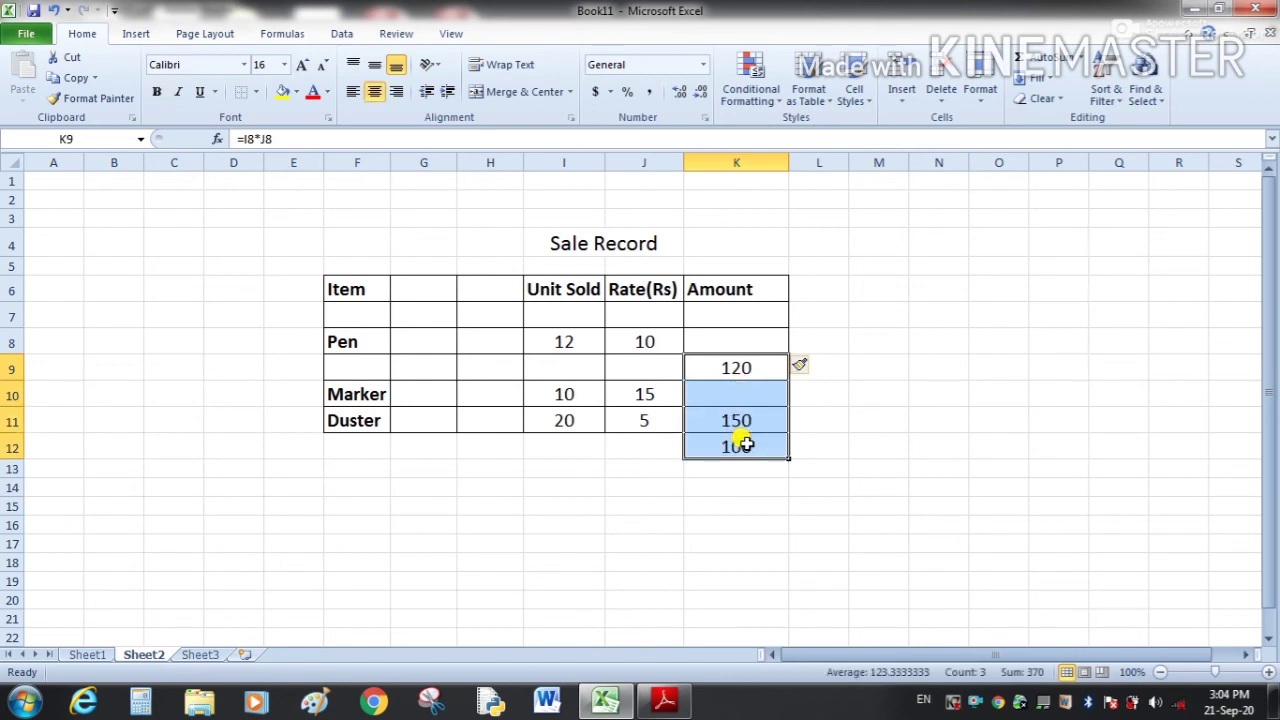
left_click(744, 340)
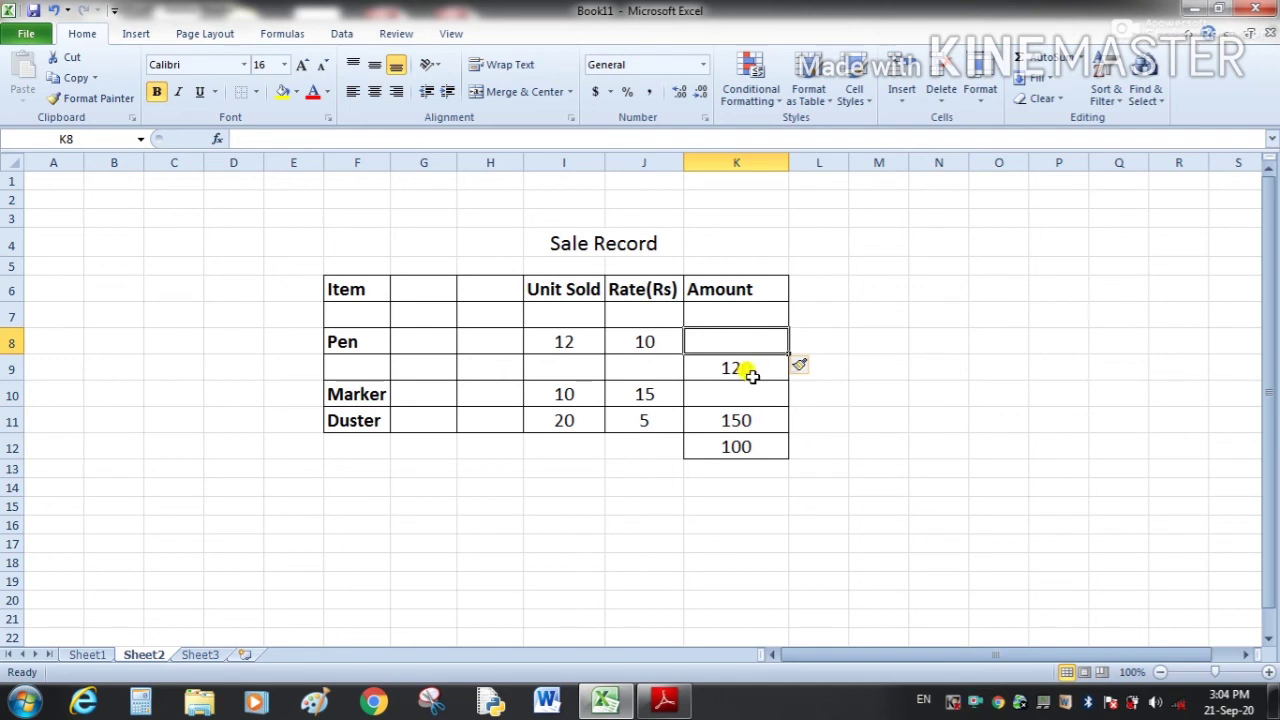
- Insert a blank cell at K9 with the Shift cells right option, and deselect it
left_click(748, 369)
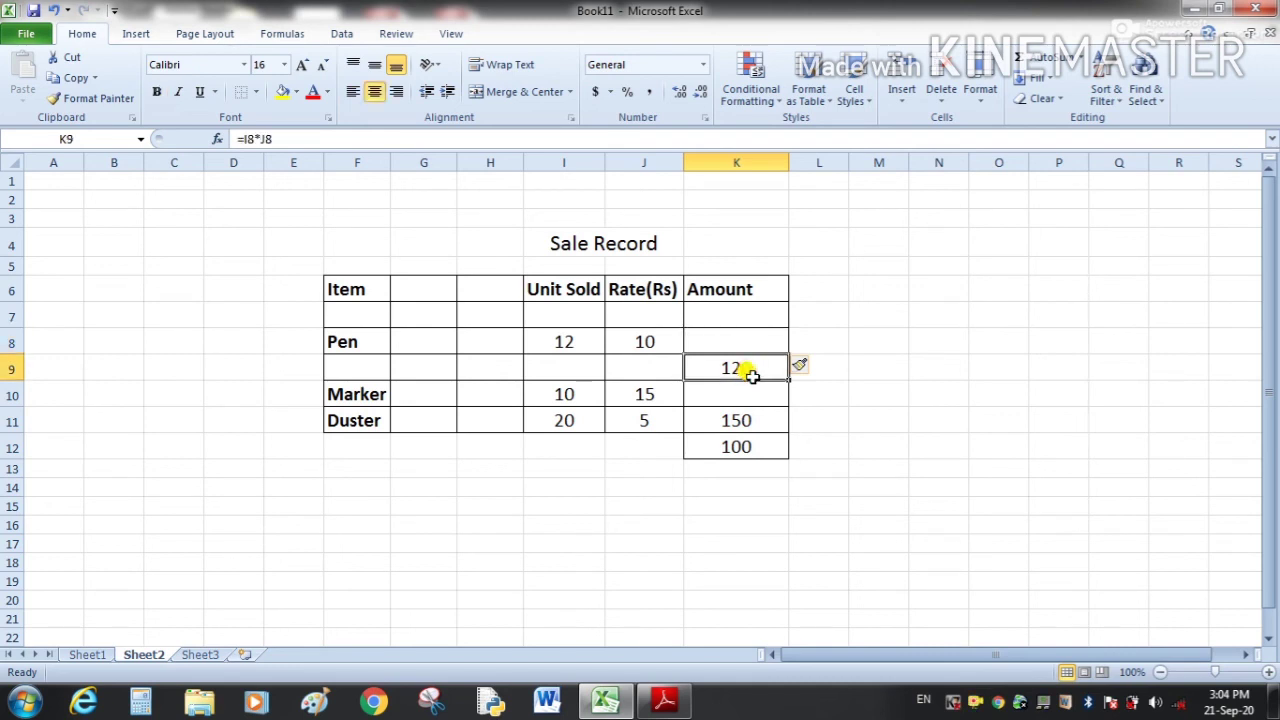
left_click(903, 100)
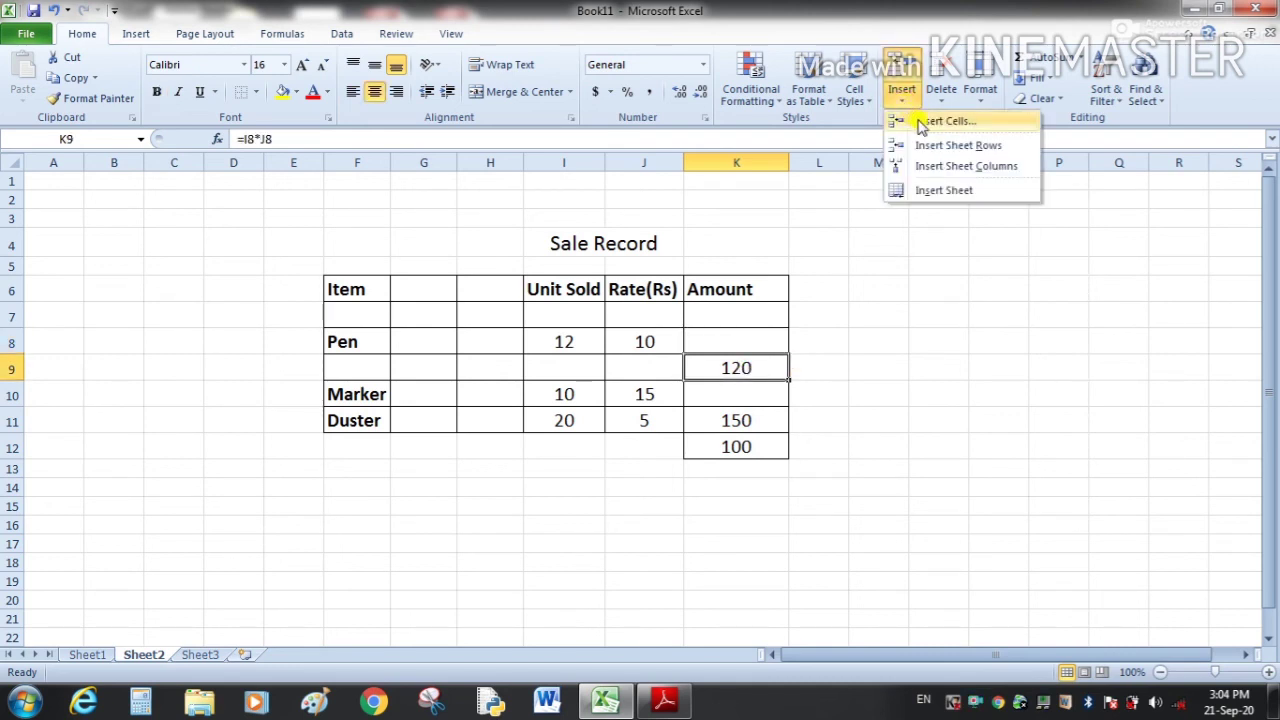
left_click(940, 121)
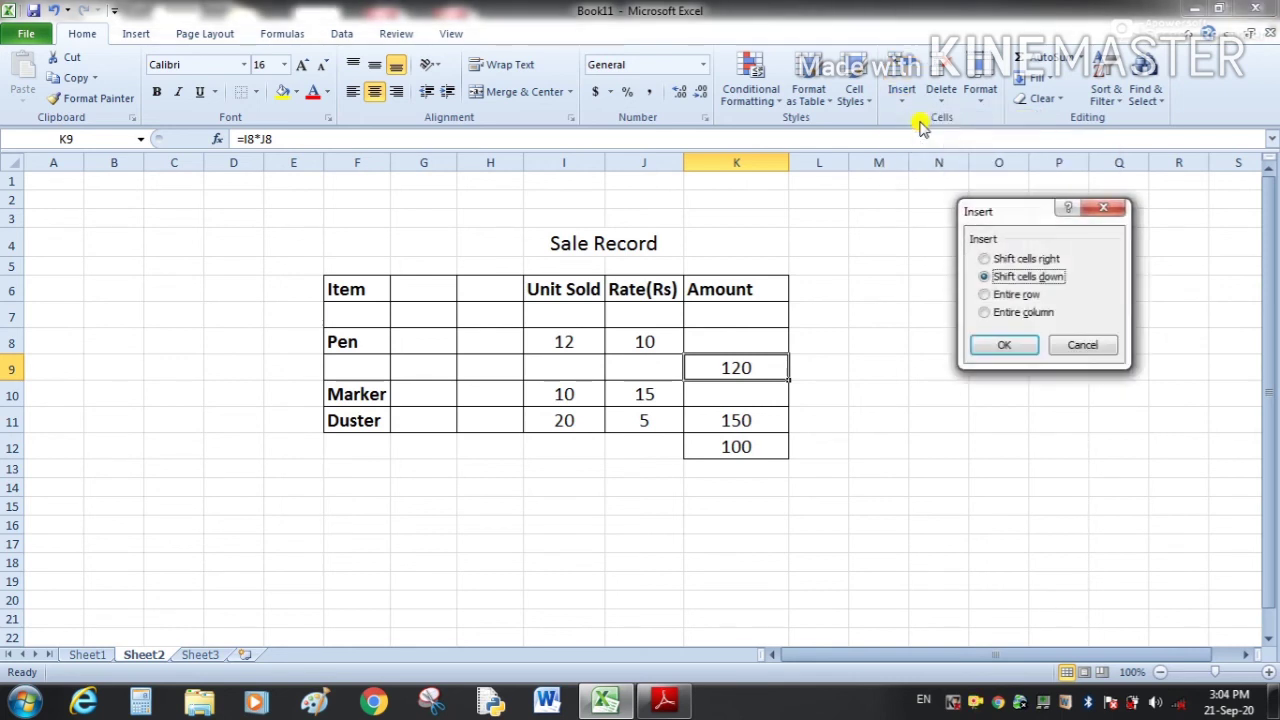
left_click(1027, 259)
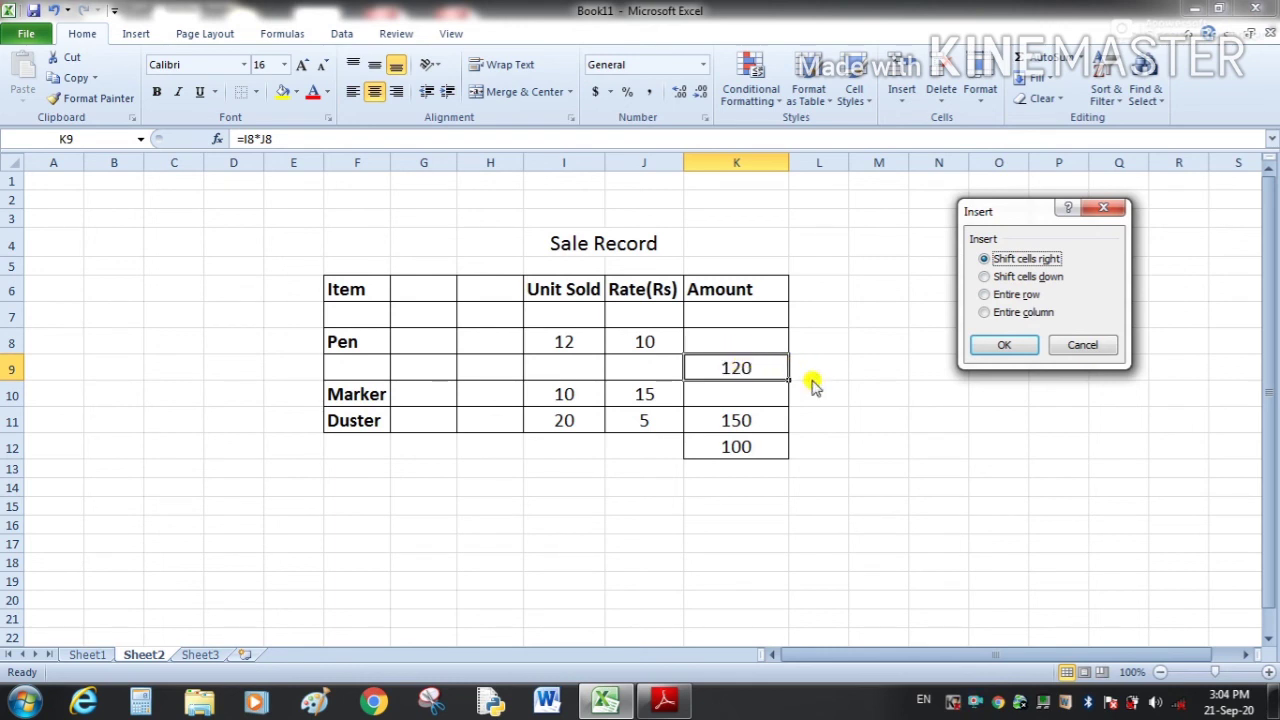
left_click(995, 345)
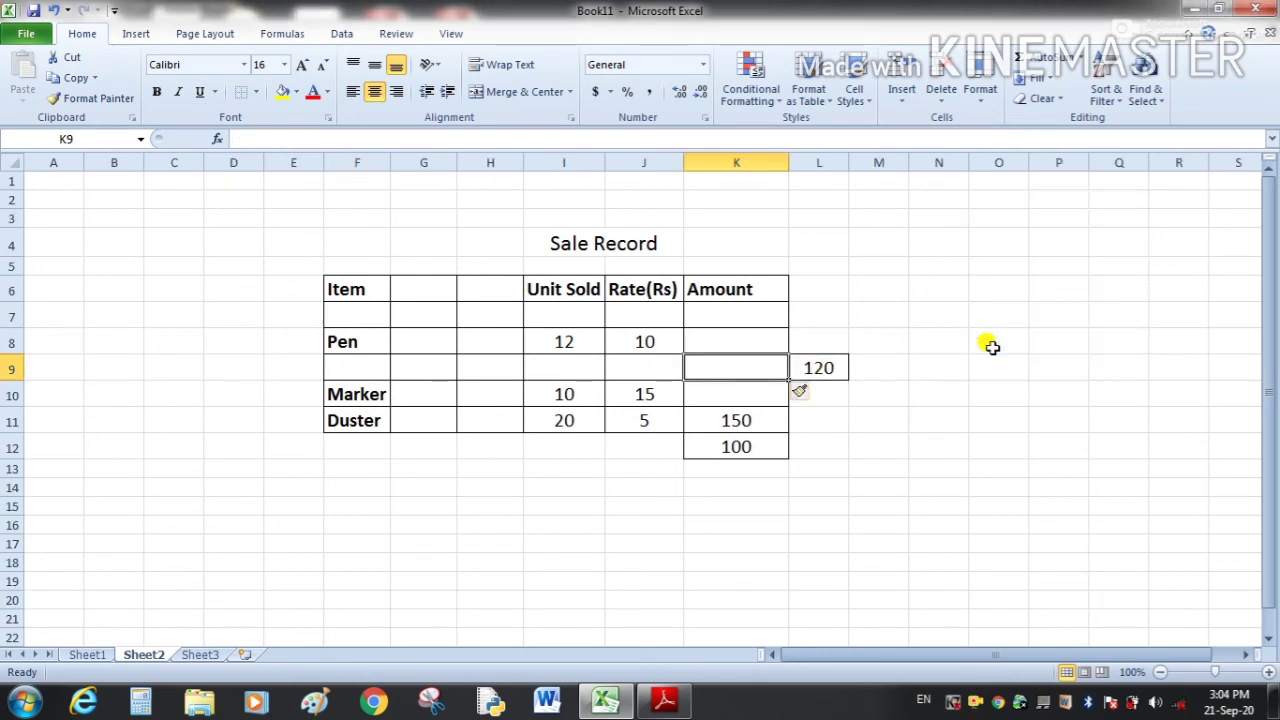
left_click(990, 345)
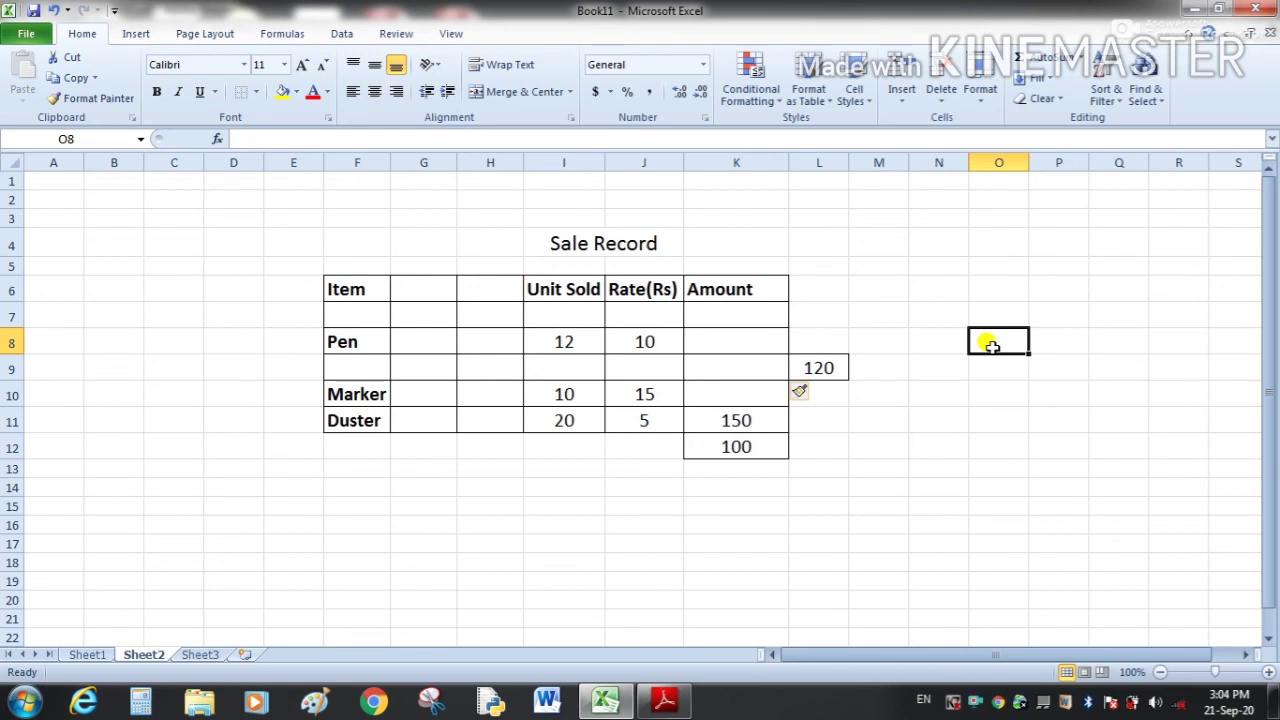